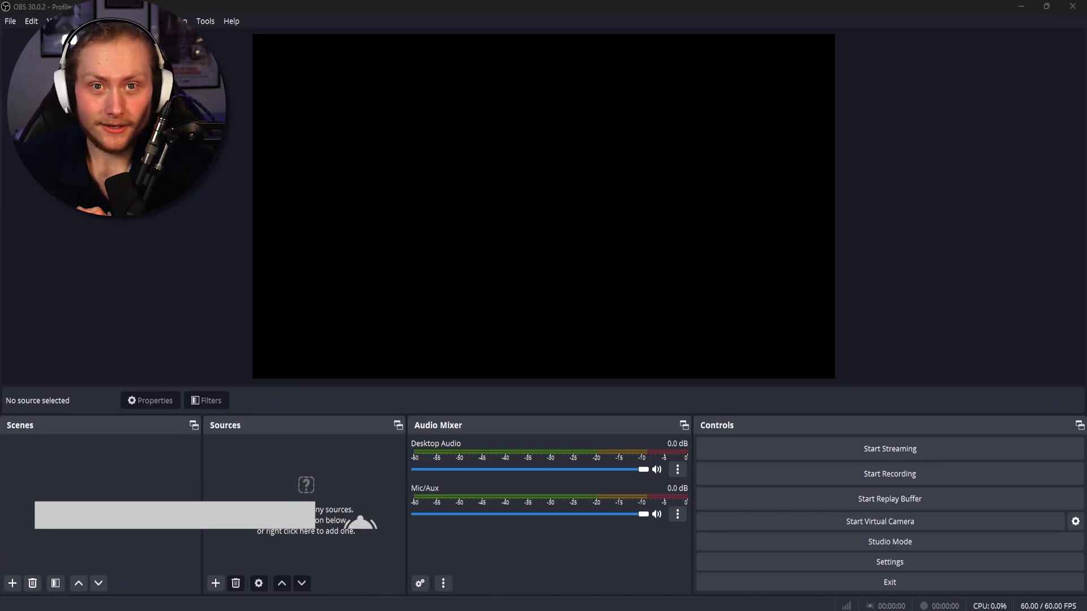
Open the output settings and switch the output mode from Simple to Advanced
left_click(798, 563)
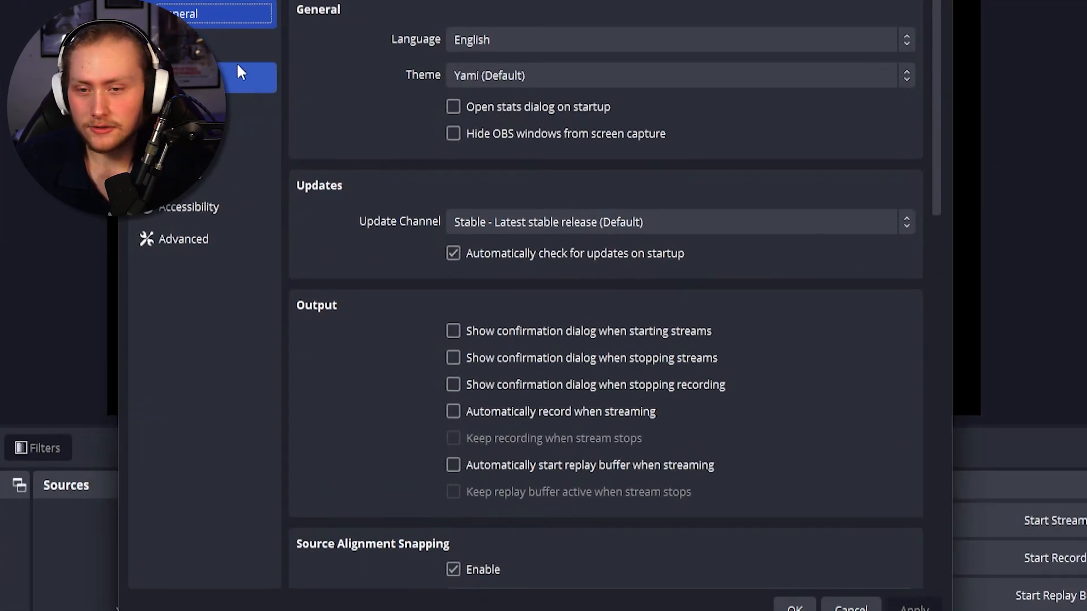
left_click(238, 74)
left_click(468, 11)
left_click(468, 31)
scroll(399, 444, "down", 2)
scroll(399, 435, "up", 1)
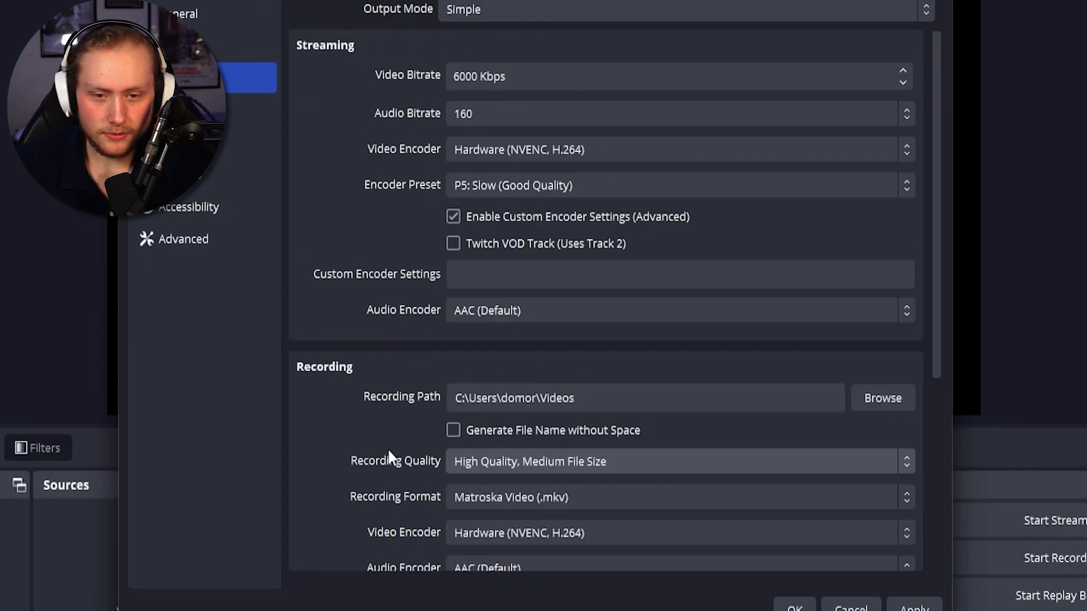
left_click(519, 12)
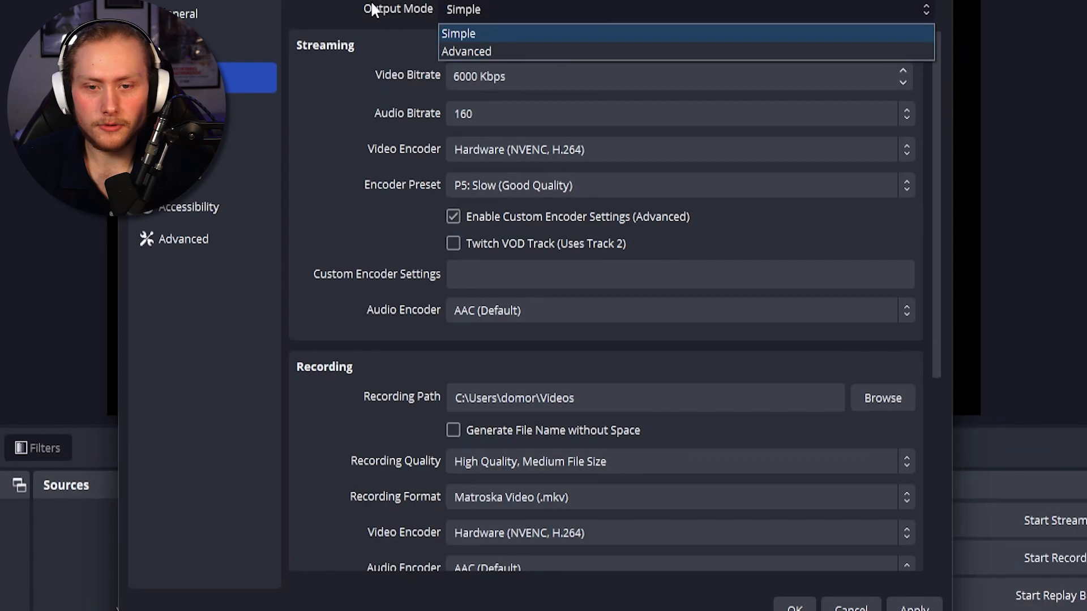
left_click(461, 49)
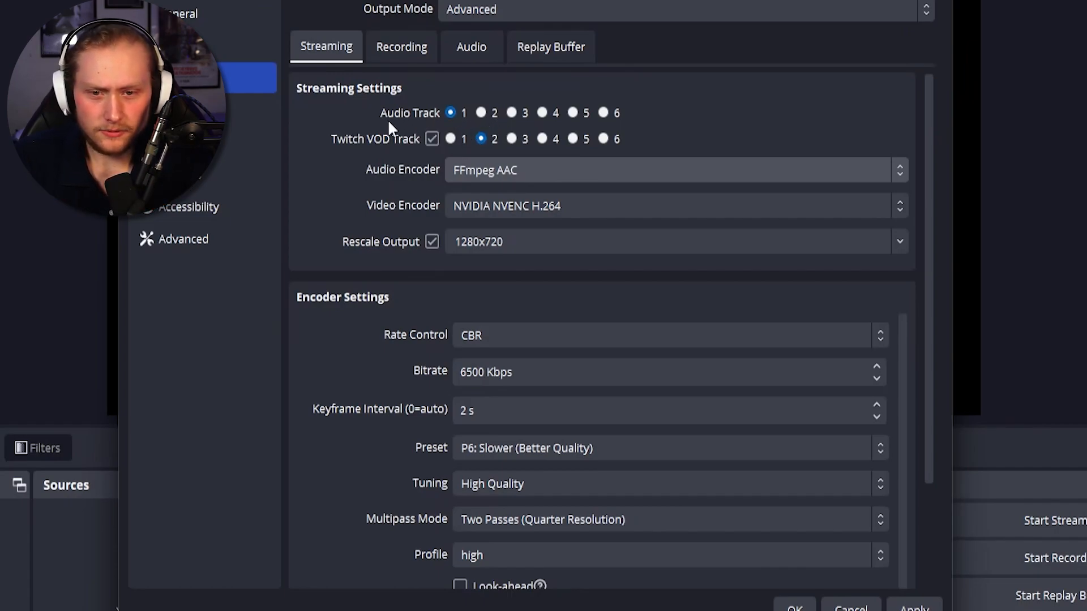
Select audio track 1 for streaming and look at the available audio encoders
left_click(447, 113)
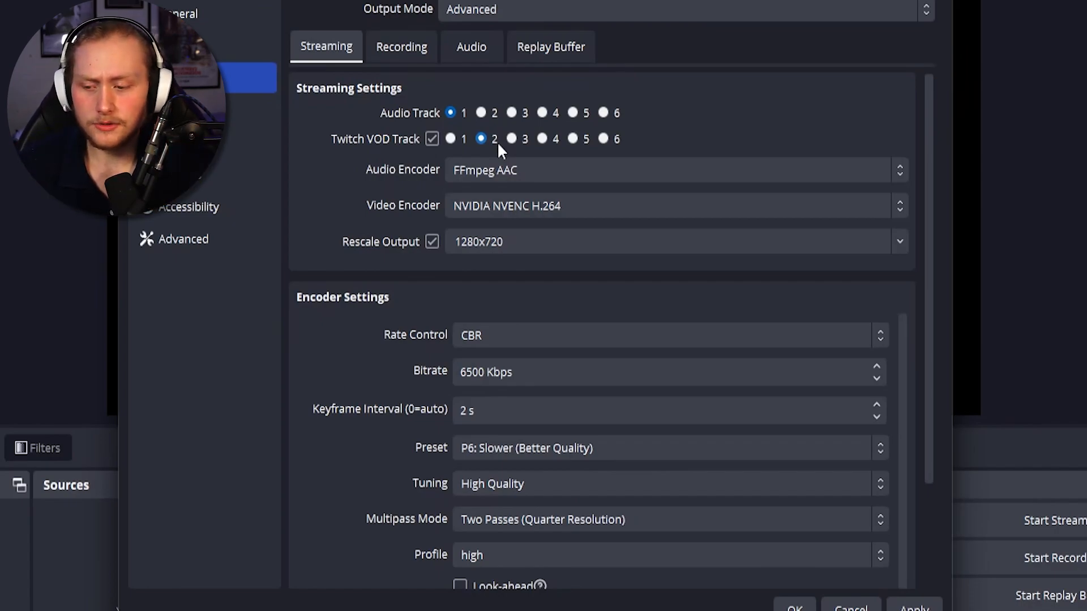
left_click(491, 174)
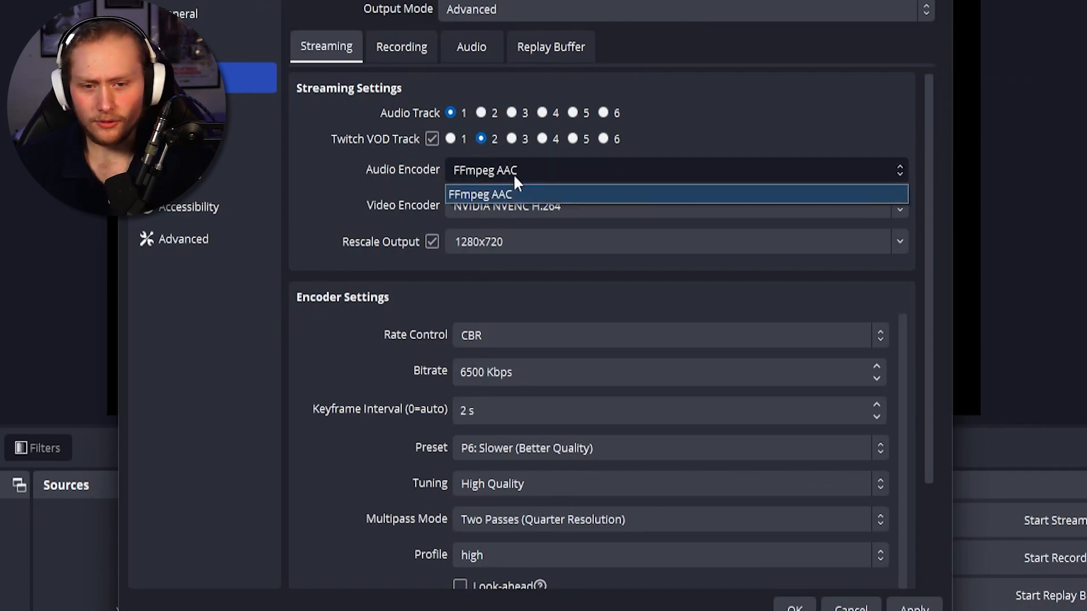
left_click(528, 173)
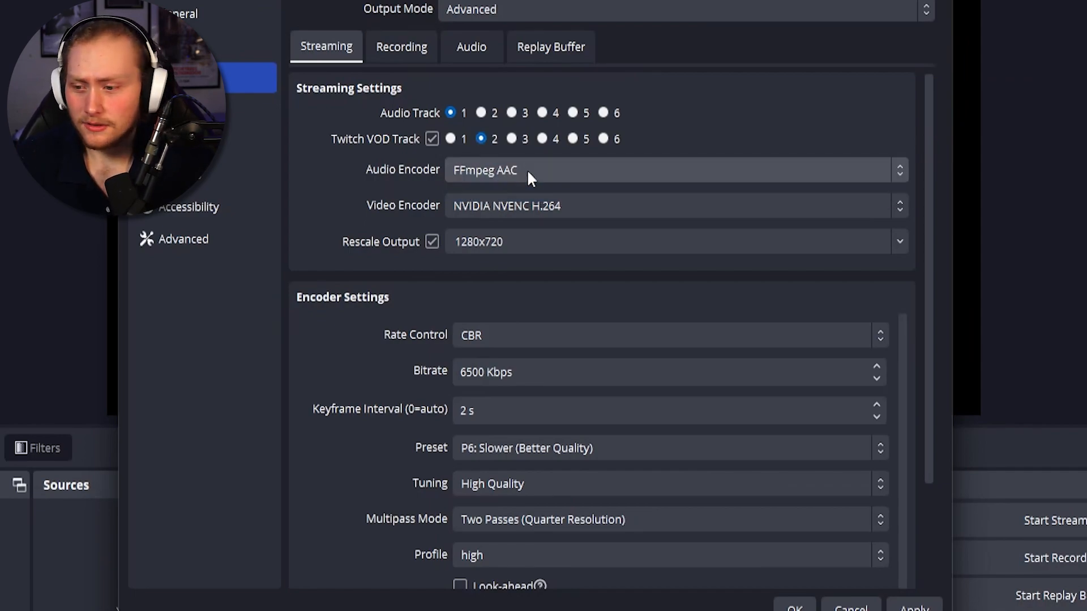
Look through the available streaming video encoders and the encoder settings beneath them
left_click(456, 209)
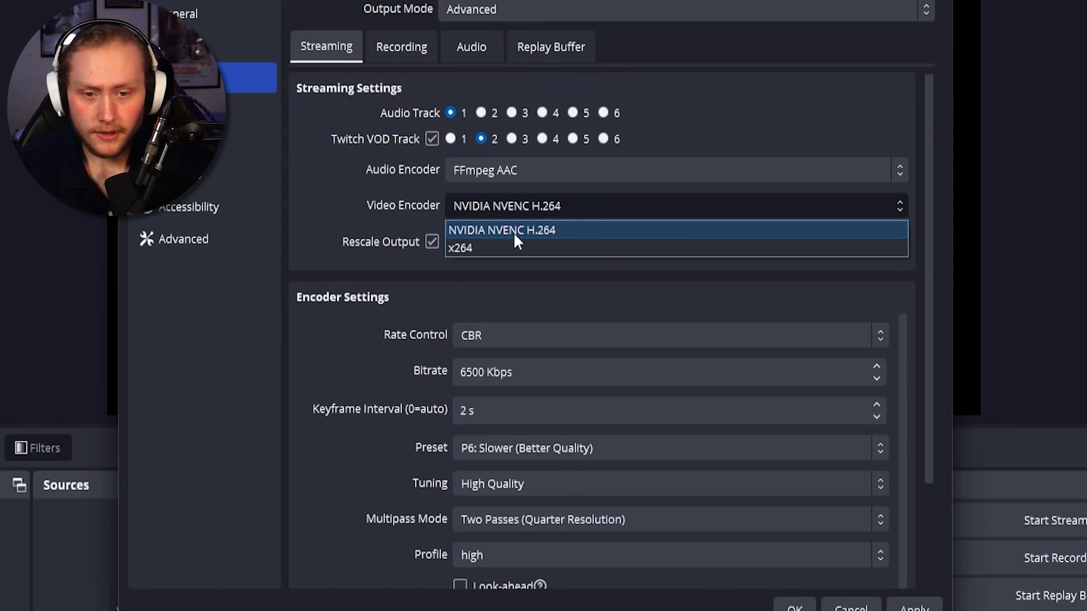
left_click(524, 198)
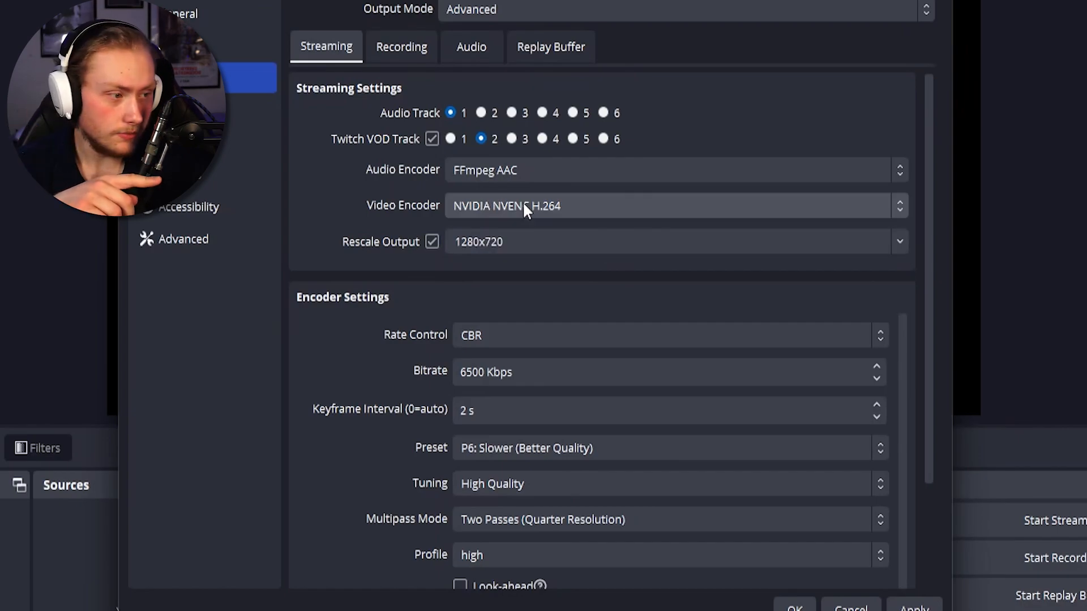
left_click(523, 205)
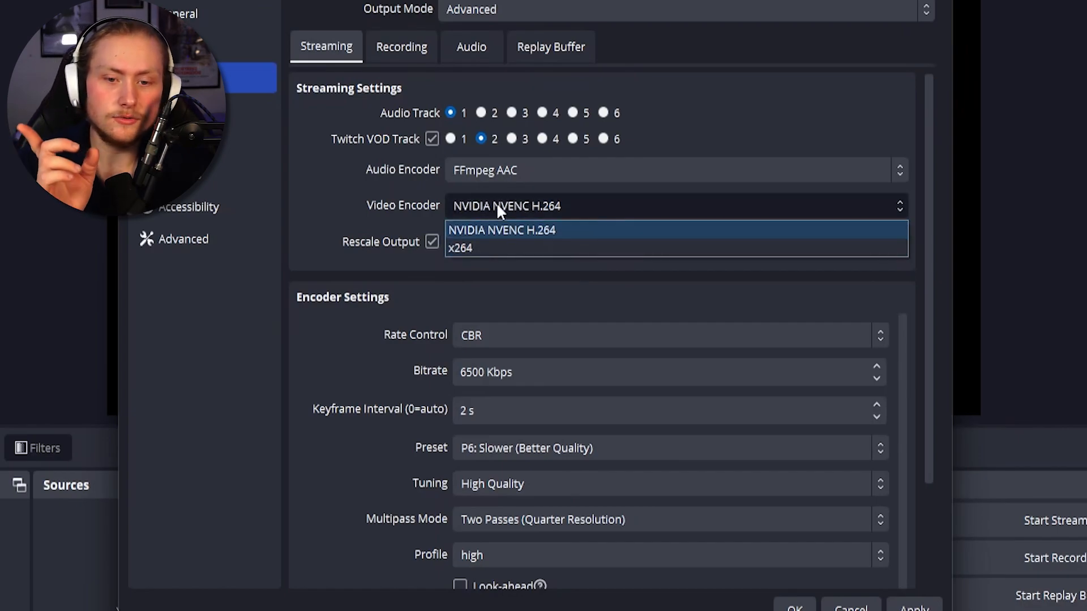
left_click(497, 206)
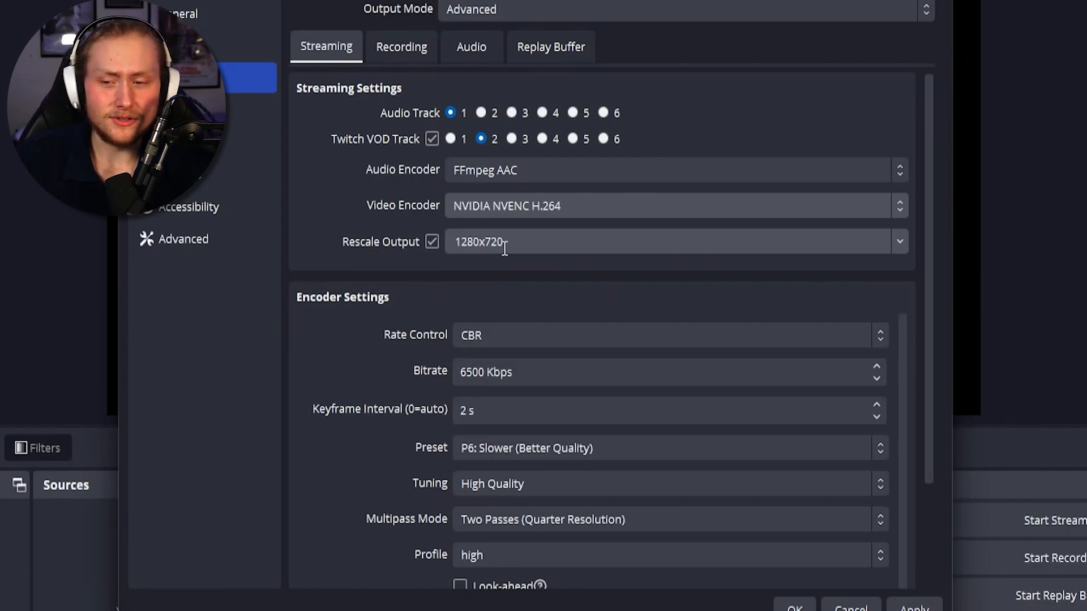
scroll(368, 171, "down", 3)
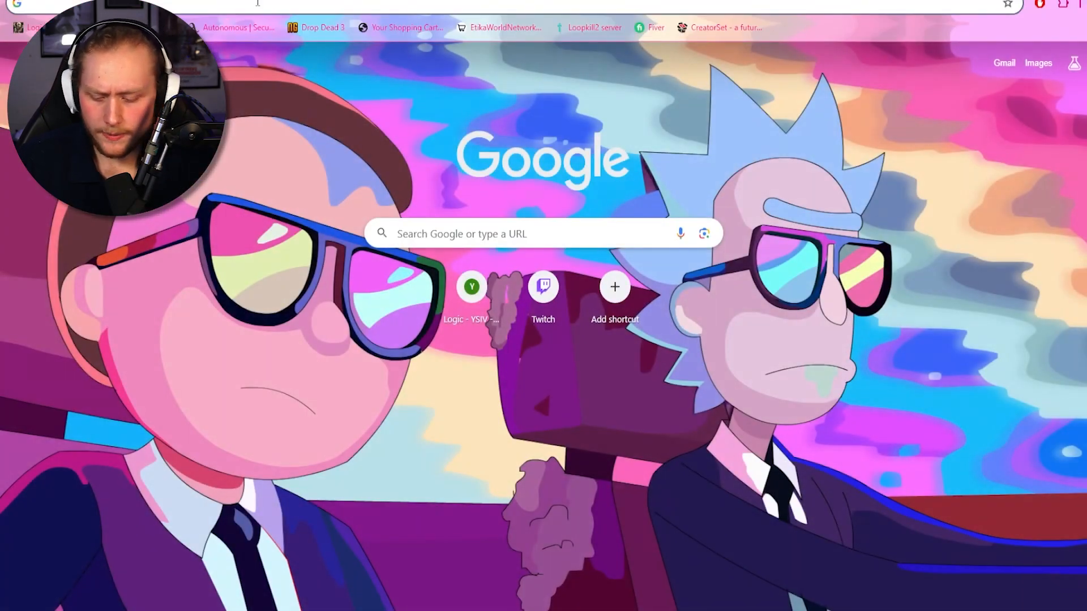
In the web browser, search for "speedtest" and start an internet speed test on Speedtest by Ookla
type("speedtest")
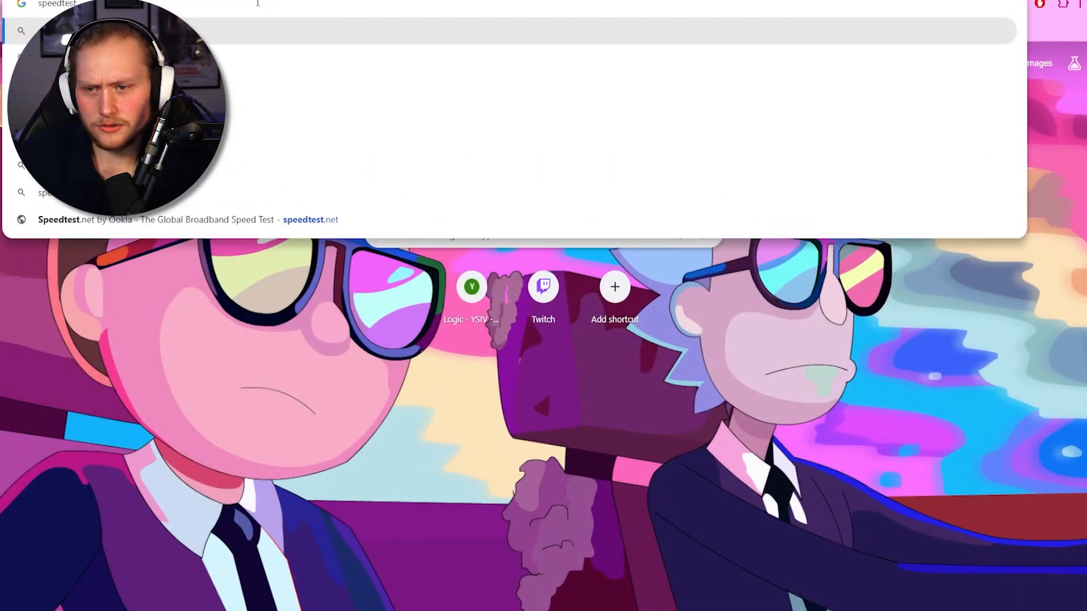
key("Return")
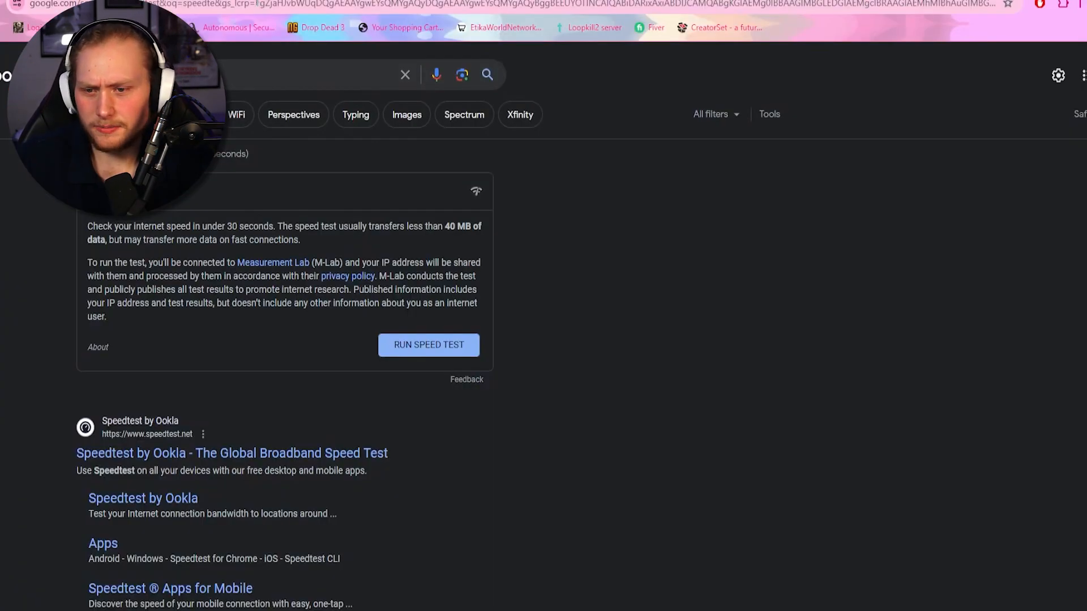
scroll(166, 345, "down", 3)
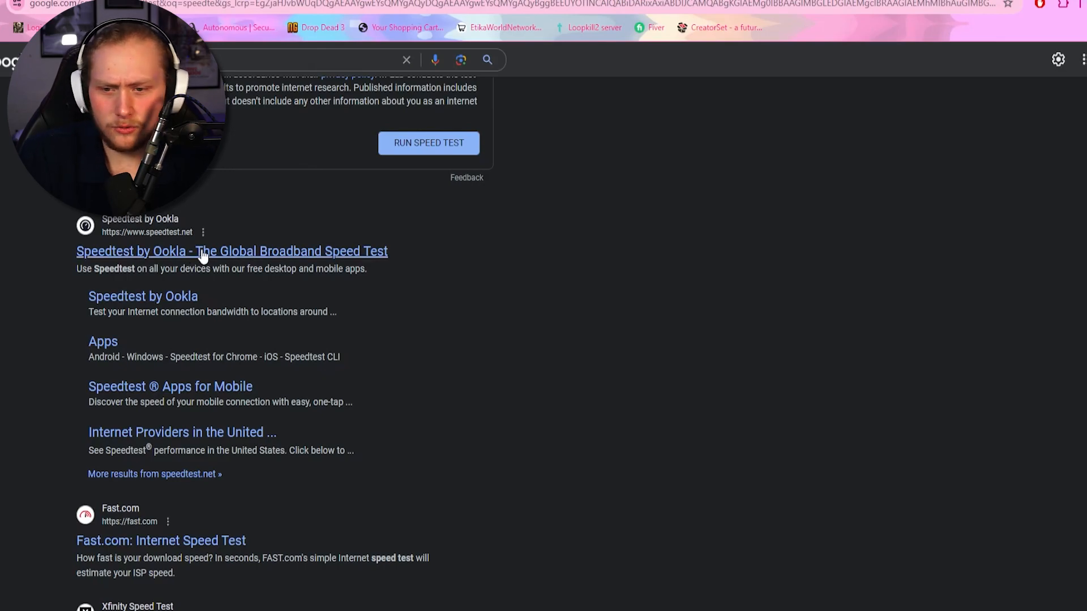
scroll(350, 213, "up", 3)
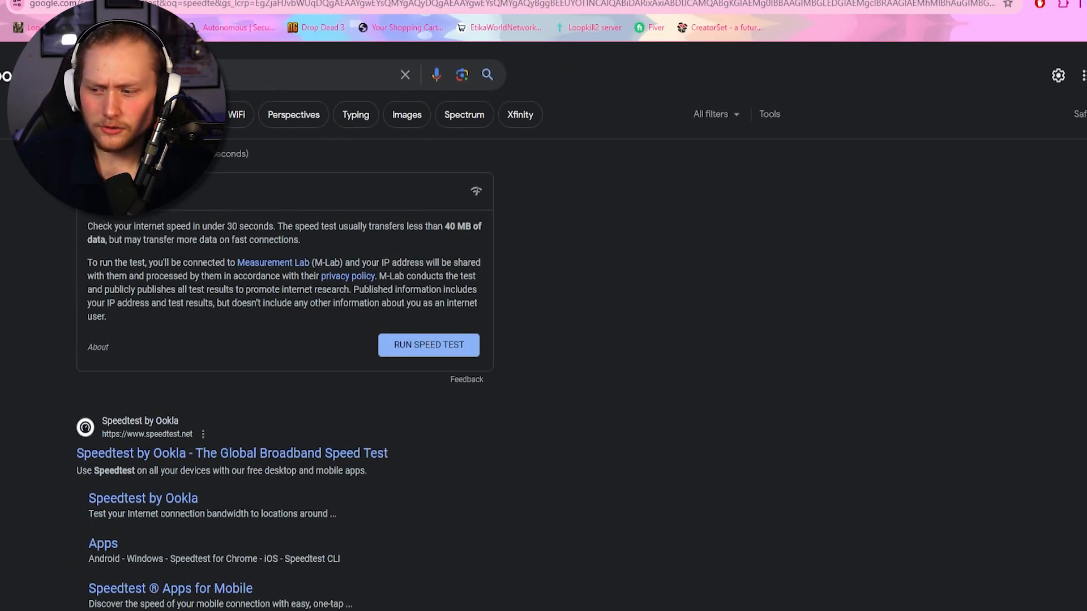
scroll(226, 277, "down", 6)
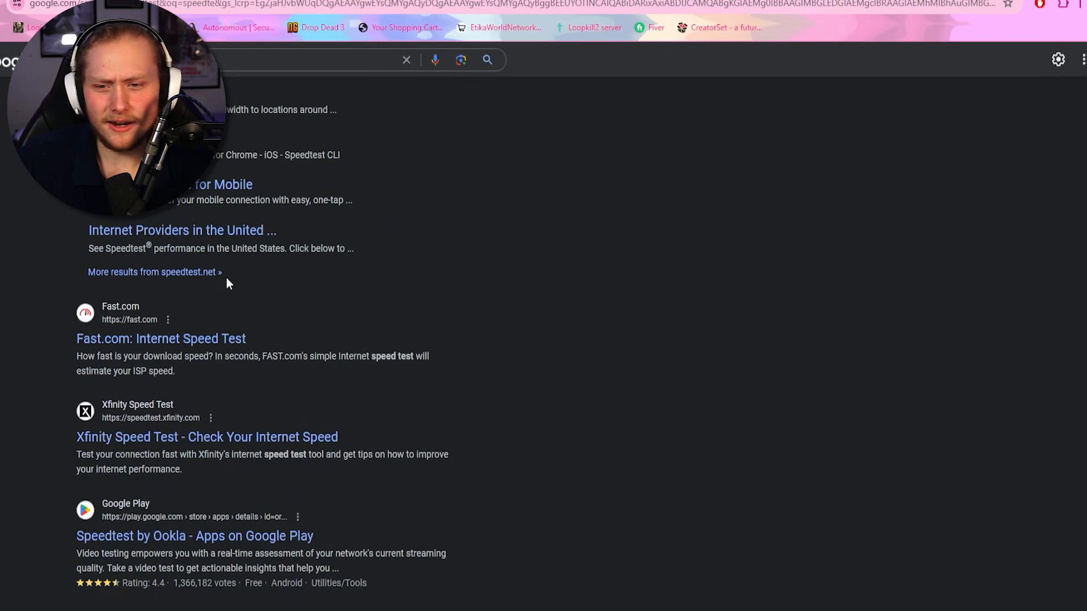
scroll(175, 300, "up", 3)
scroll(134, 397, "down", 7)
scroll(134, 398, "up", 6)
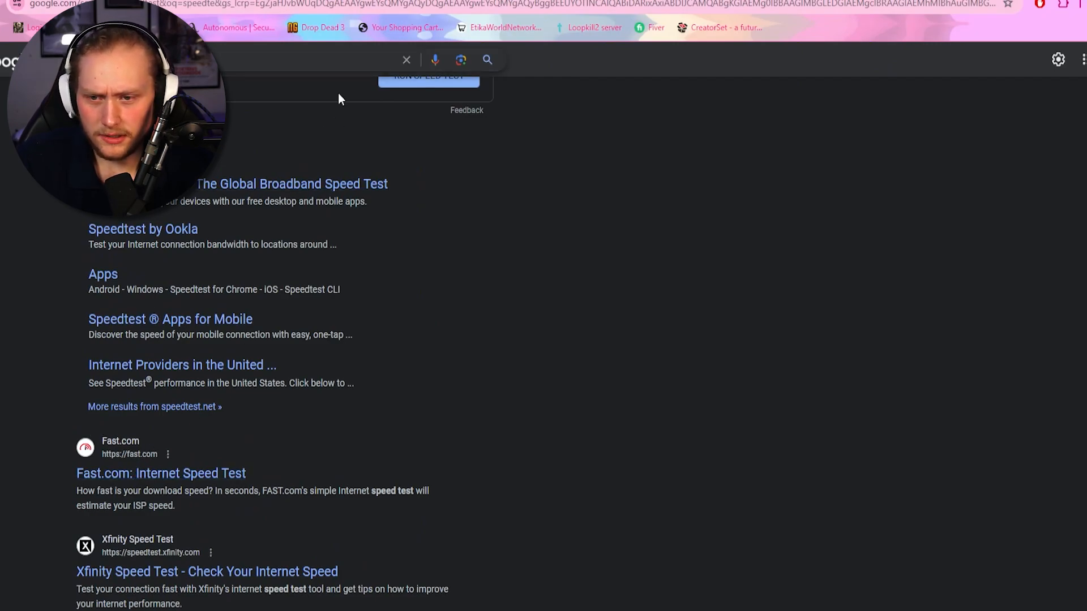
left_click(313, 186)
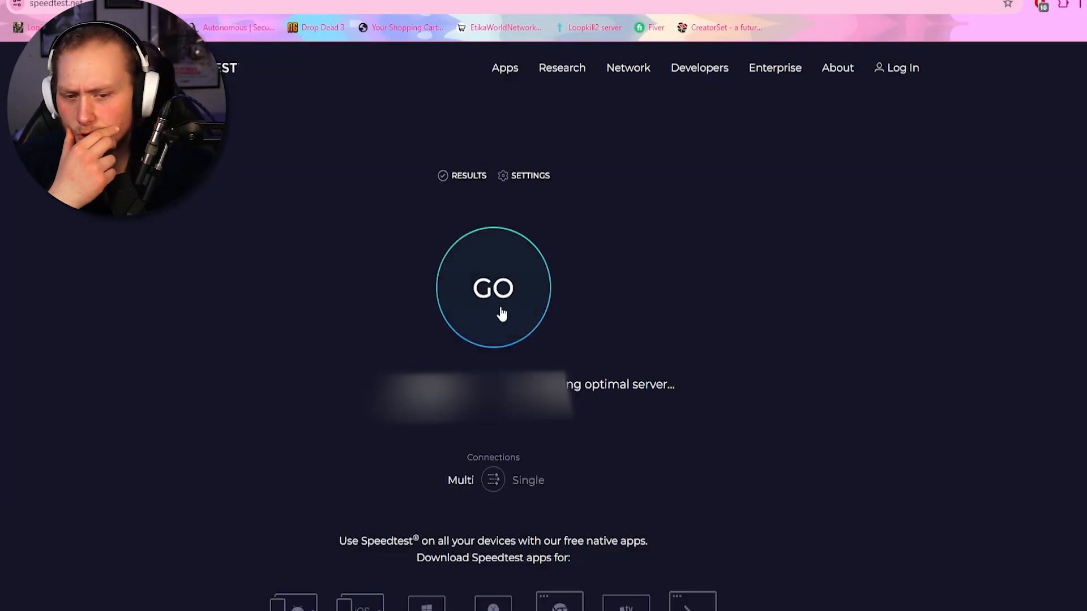
left_click(501, 313)
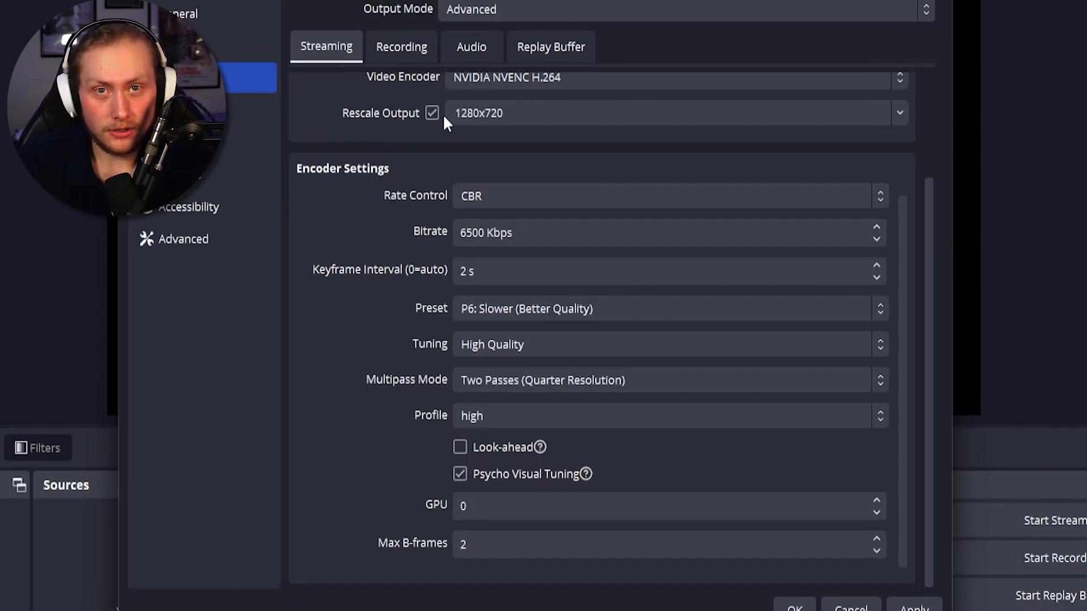
Return to the streaming output settings in OBS and look through the encoder's quality presets
mouse_move(512, 475)
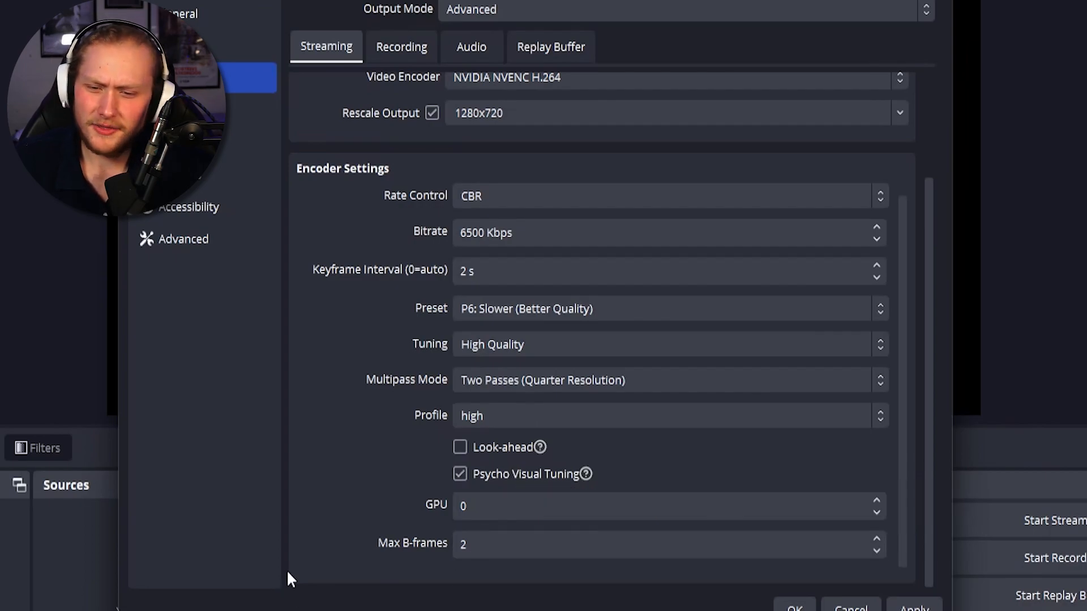
scroll(426, 300, "up", 2)
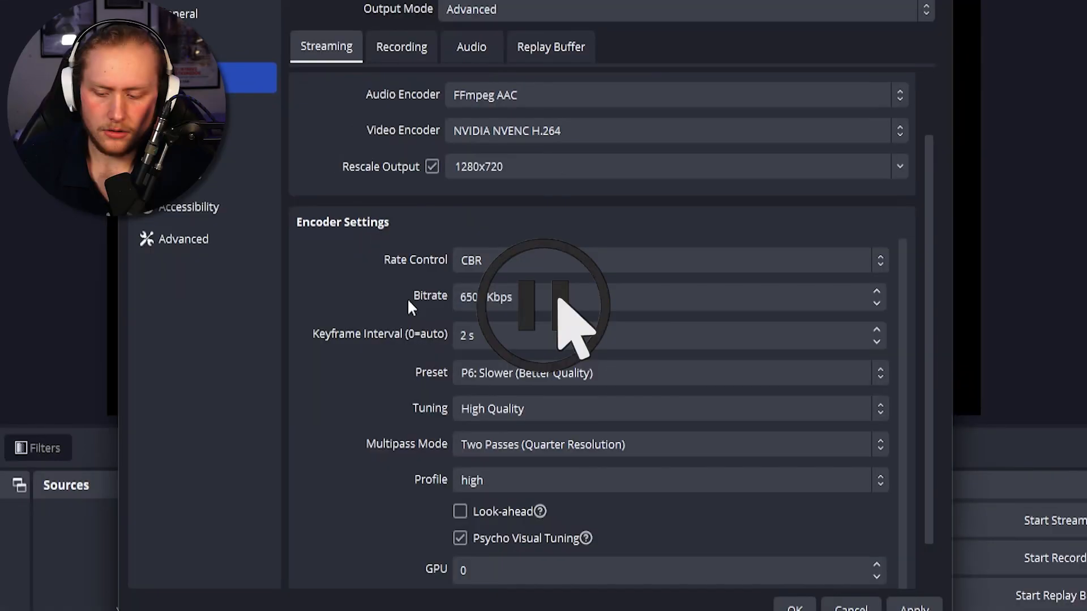
scroll(406, 298, "down", 2)
left_click(490, 309)
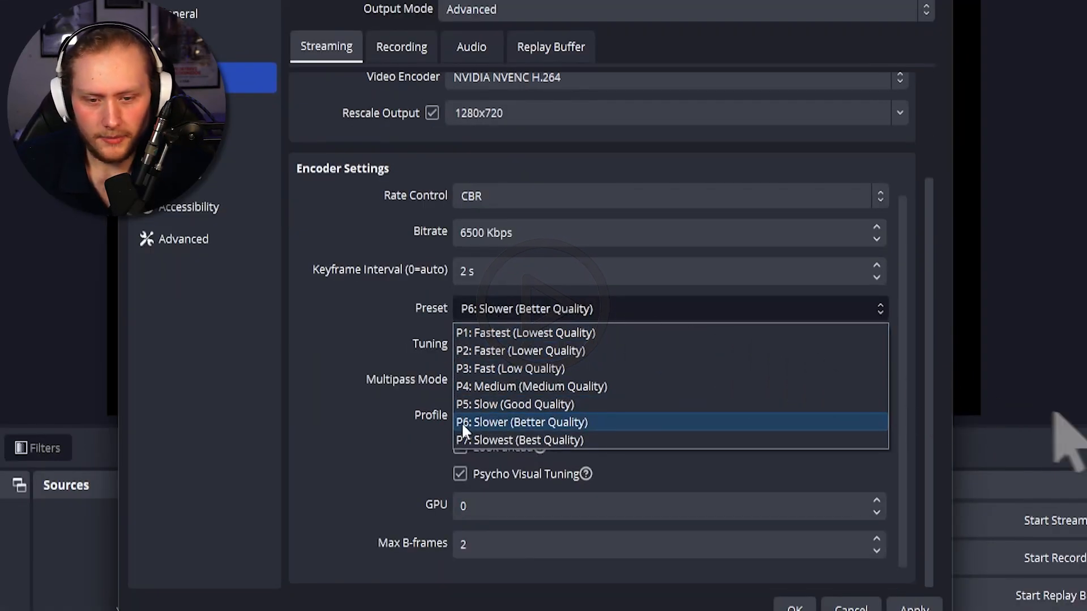
left_click(491, 315)
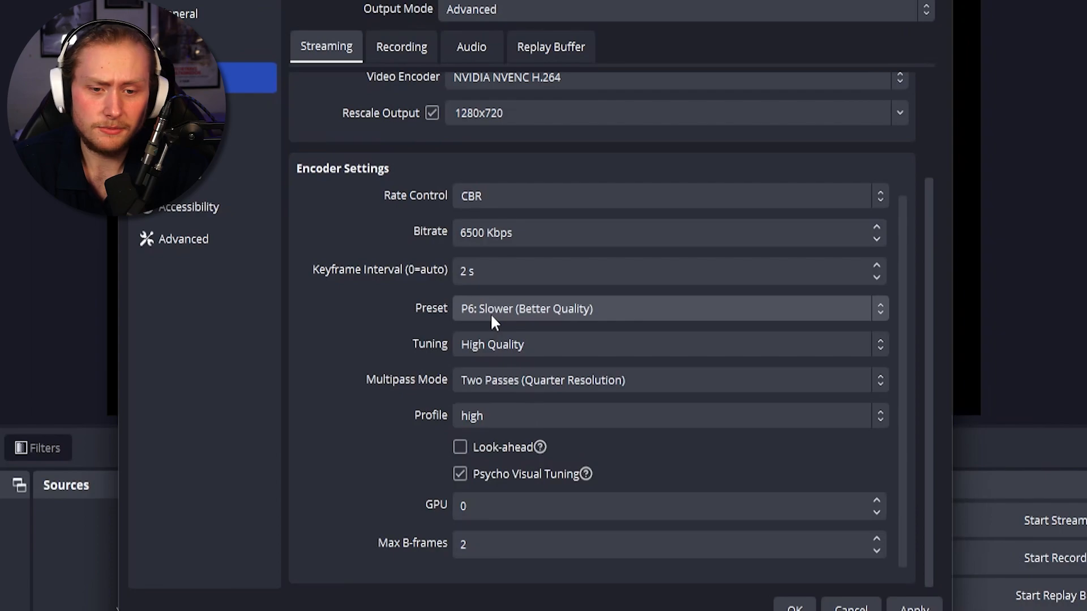
left_click(491, 317)
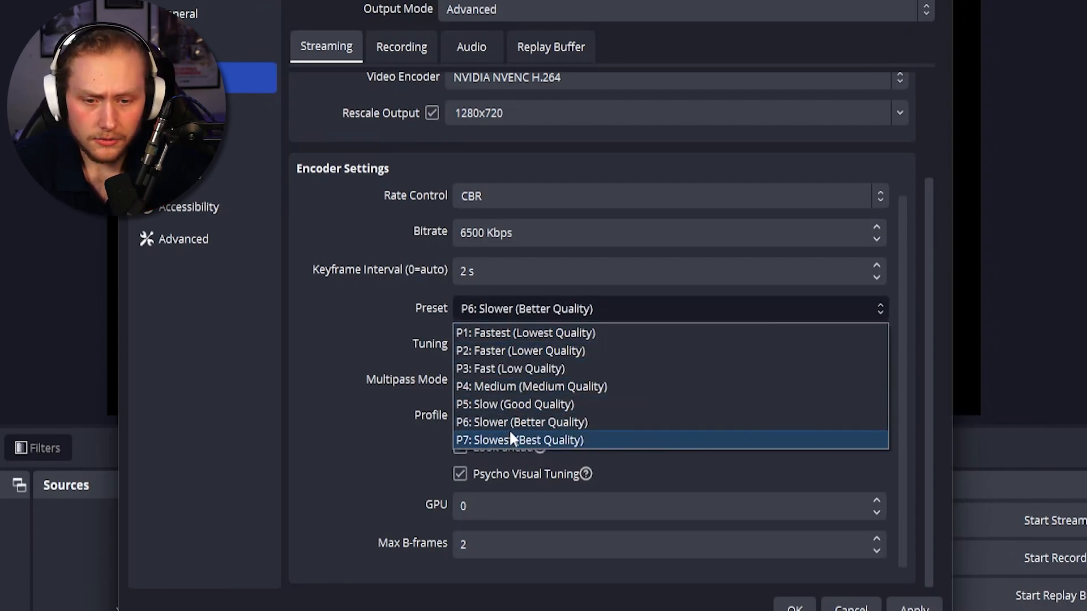
left_click(508, 313)
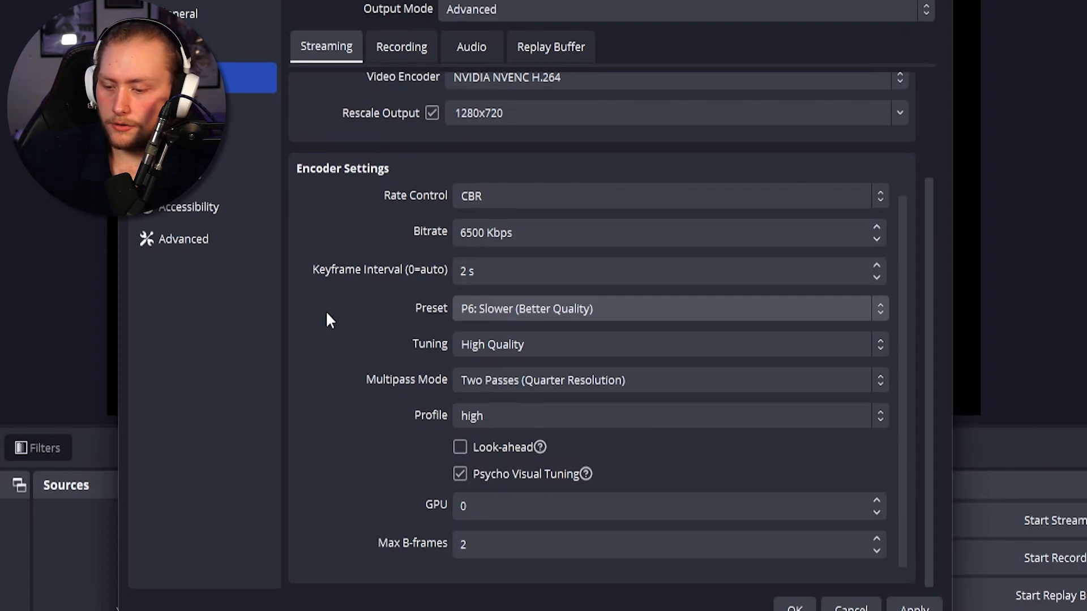
Look through the tuning and multipass mode options of the streaming encoder
left_click(494, 348)
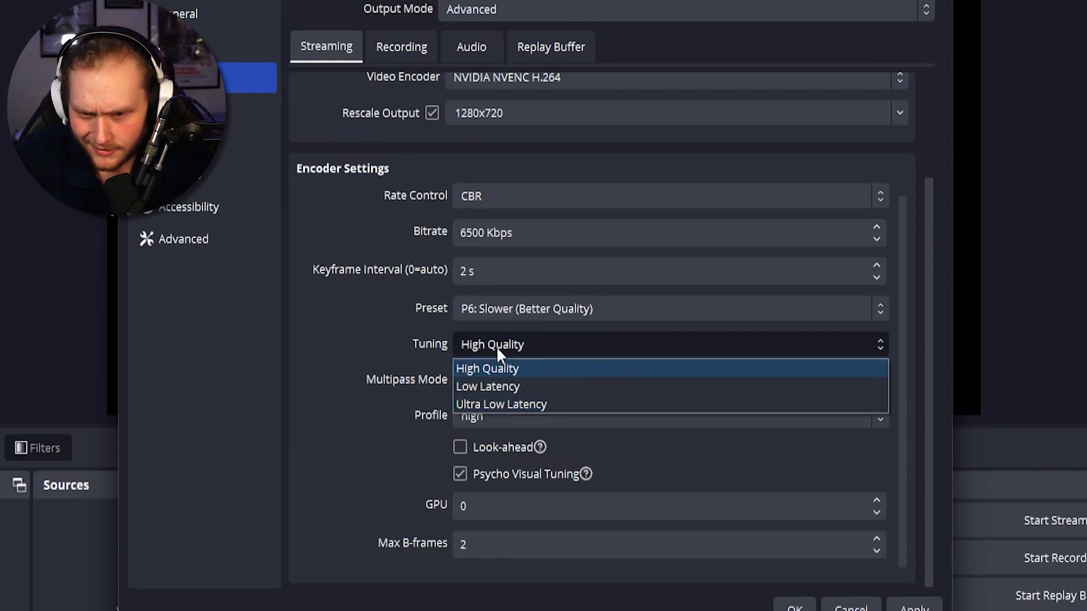
left_click(498, 346)
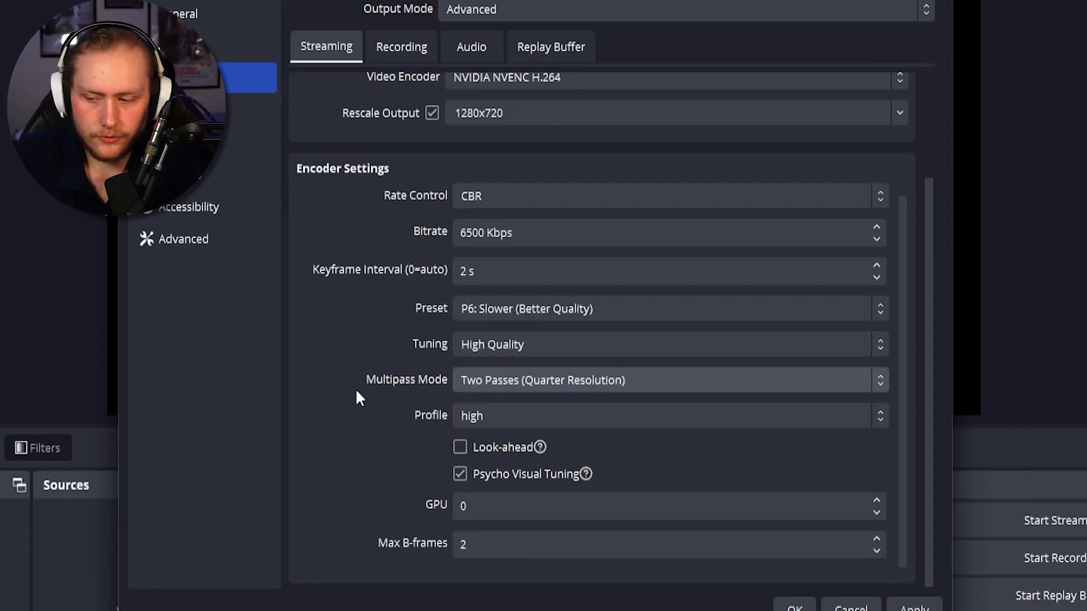
left_click(485, 380)
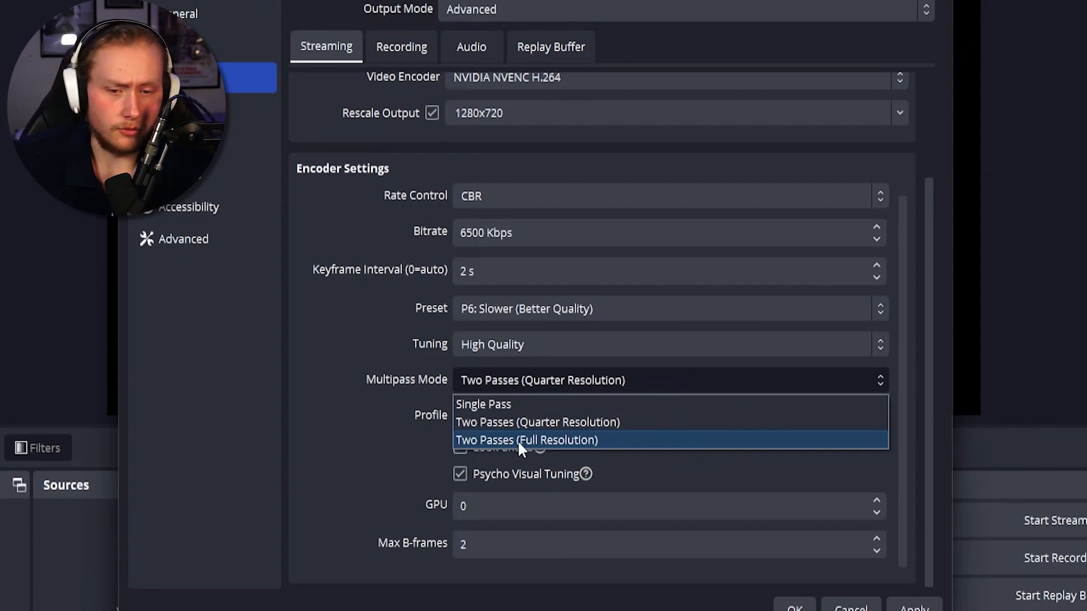
left_click(562, 374)
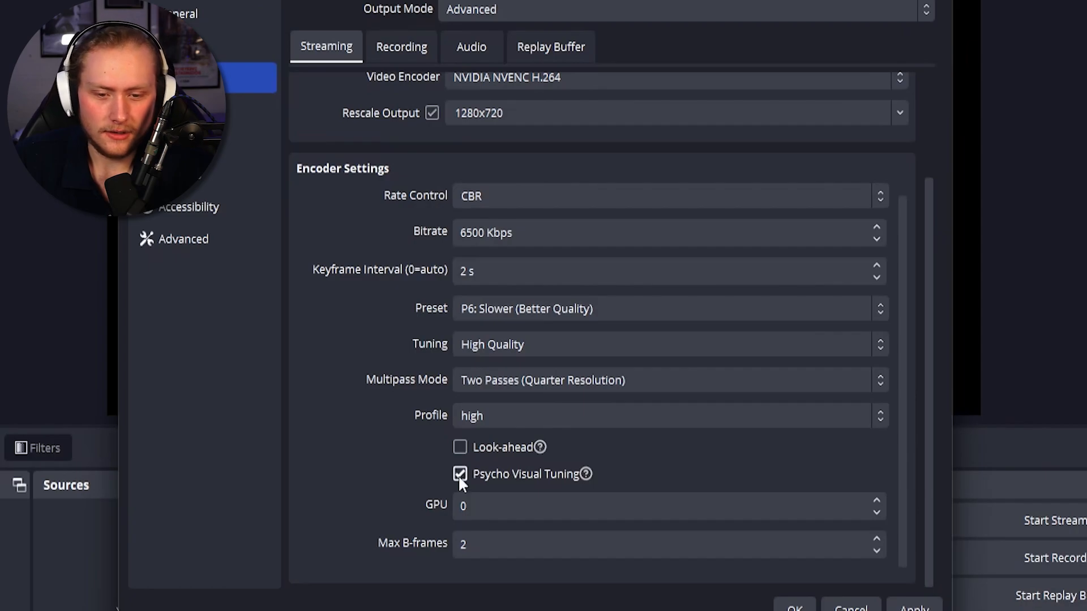
Read the explanation of Psycho Visual Tuning and look over all the streaming encoder settings
mouse_move(586, 476)
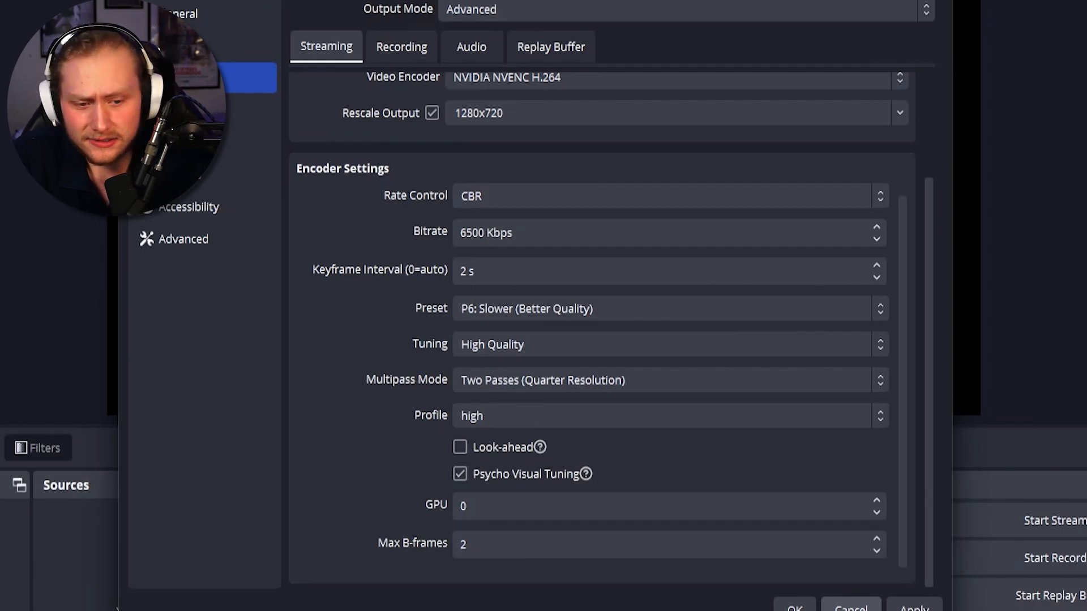
scroll(413, 475, "up", 3)
scroll(413, 473, "down", 3)
scroll(396, 512, "up", 3)
scroll(410, 504, "down", 3)
scroll(412, 505, "up", 2)
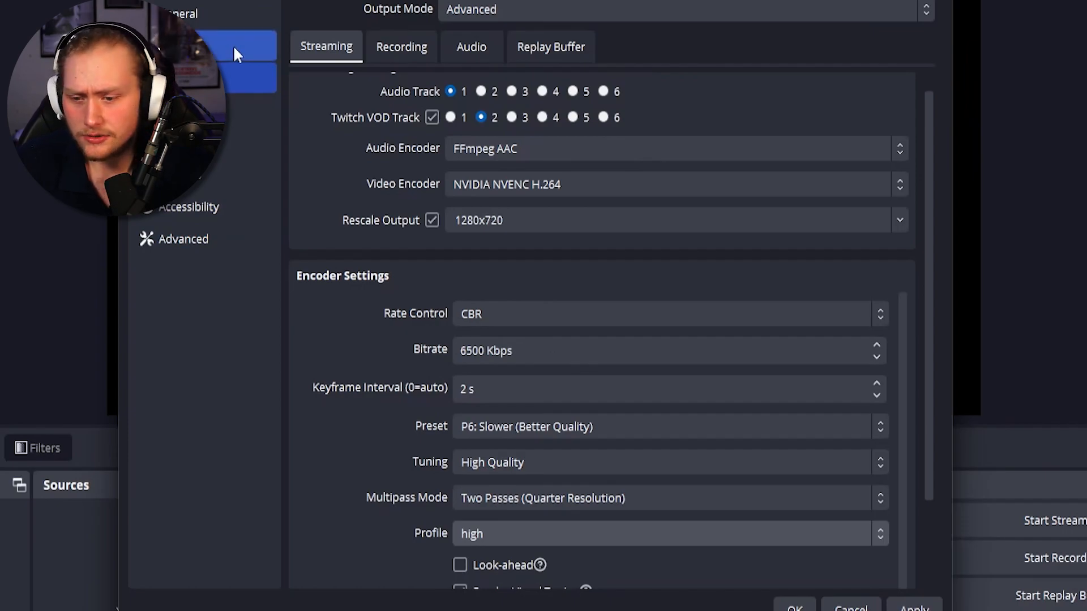
In the video settings, set the Output (Scaled) Resolution to 1280x720
left_click(202, 142)
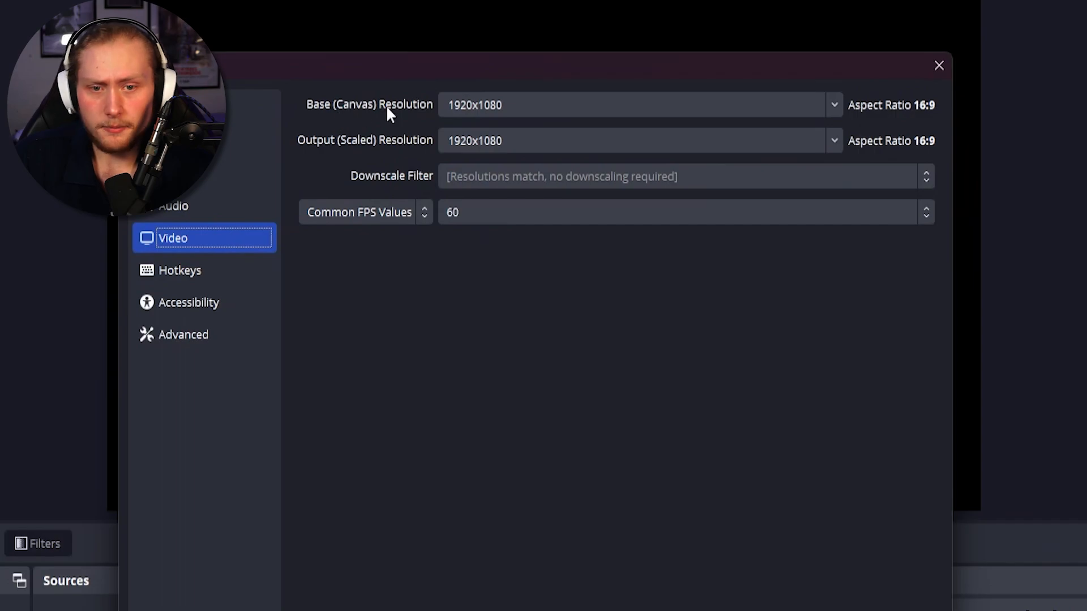
left_click(477, 141)
type("1")
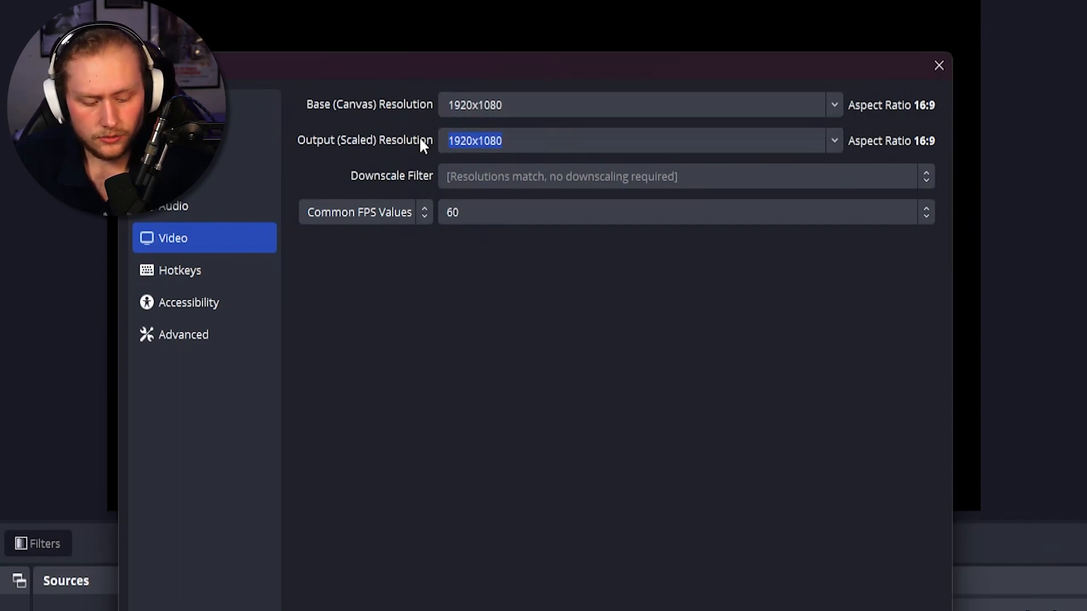
type("280x1080")
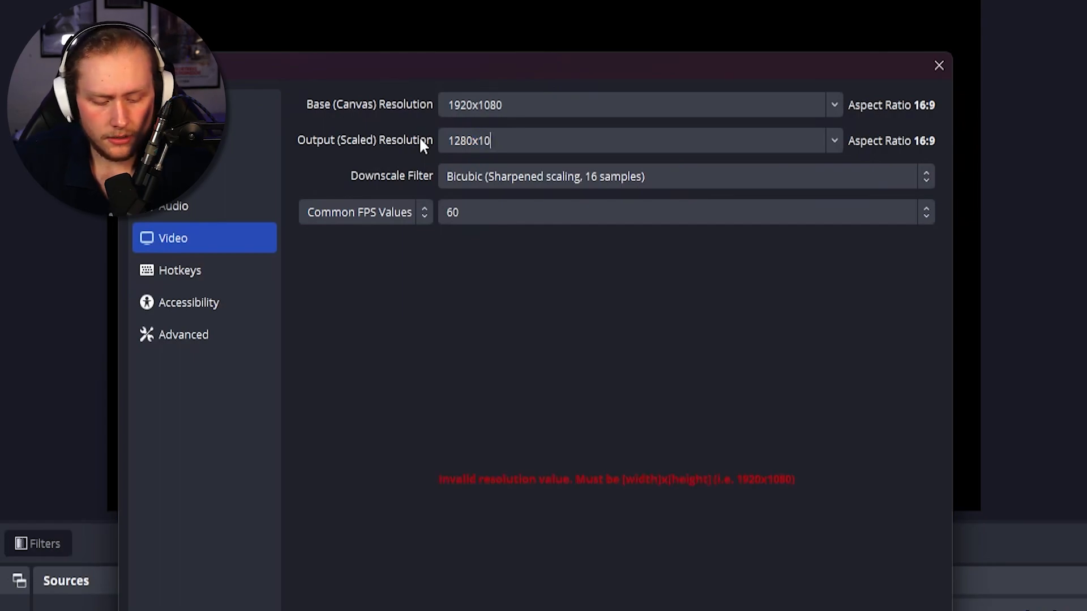
key("BackSpace")
key("BackSpace")
key("BackSpace")
key("BackSpace")
type("720")
left_click(642, 497)
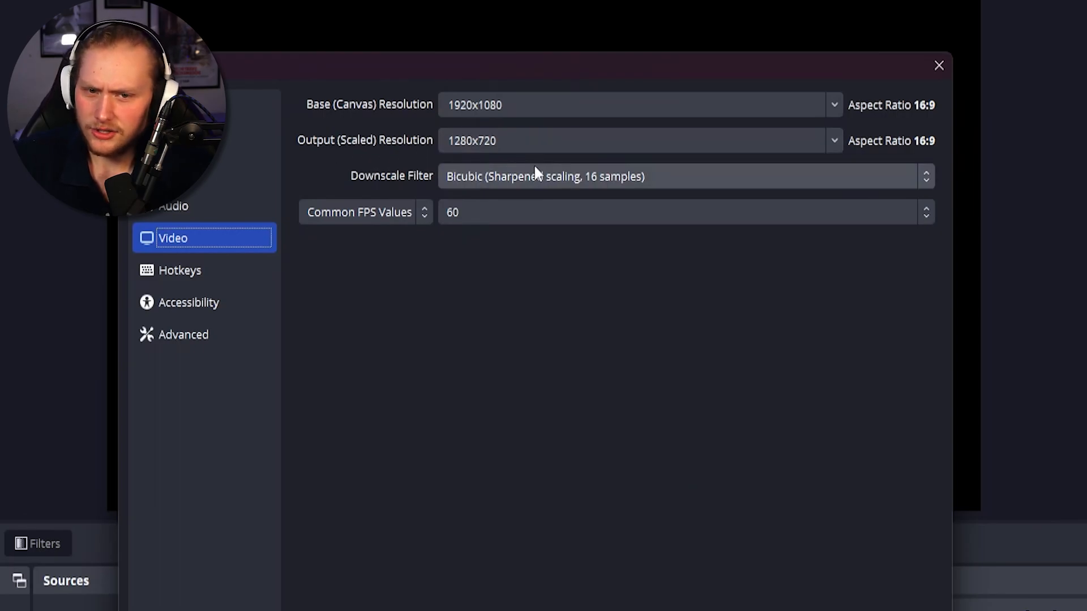
Compare the streaming output's Rescale Output value with the scaled output resolution in the video settings
left_click(232, 143)
left_click(236, 169)
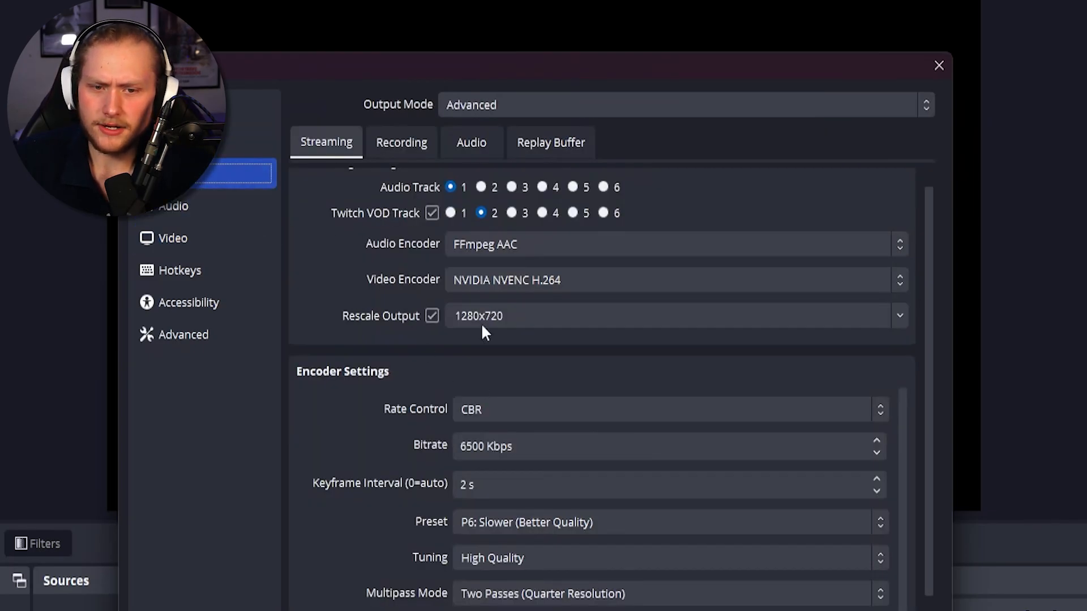
left_click(230, 242)
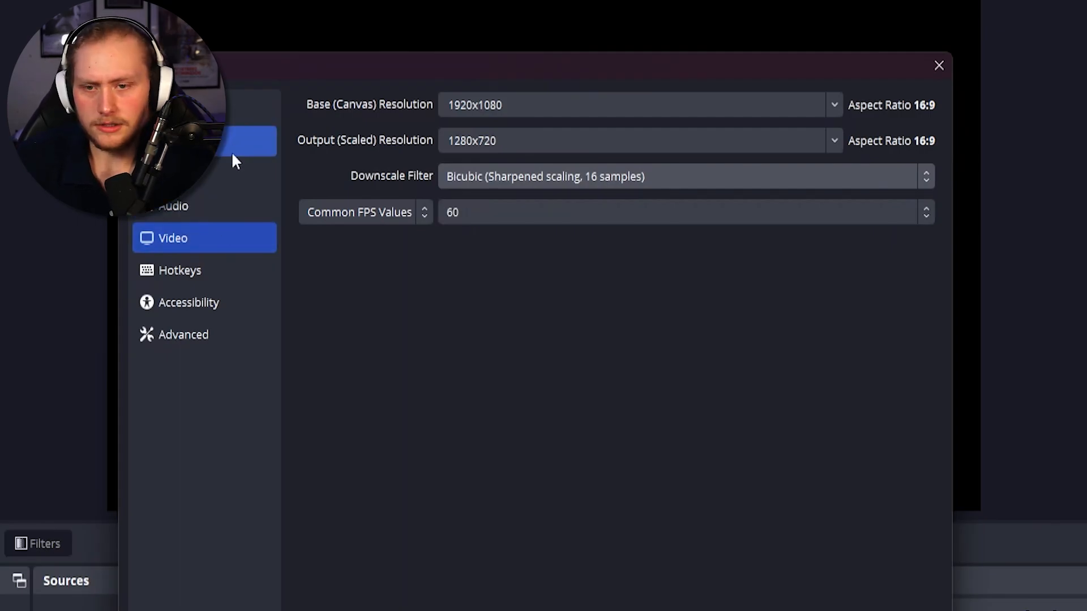
left_click(226, 135)
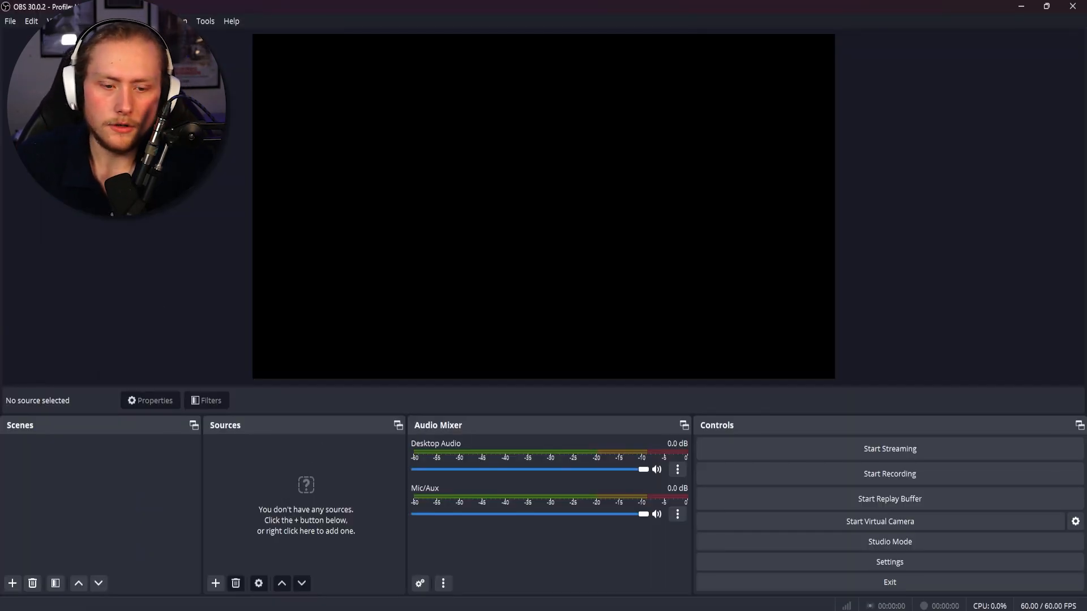
Show the Stats dock in the main window
left_click(53, 20)
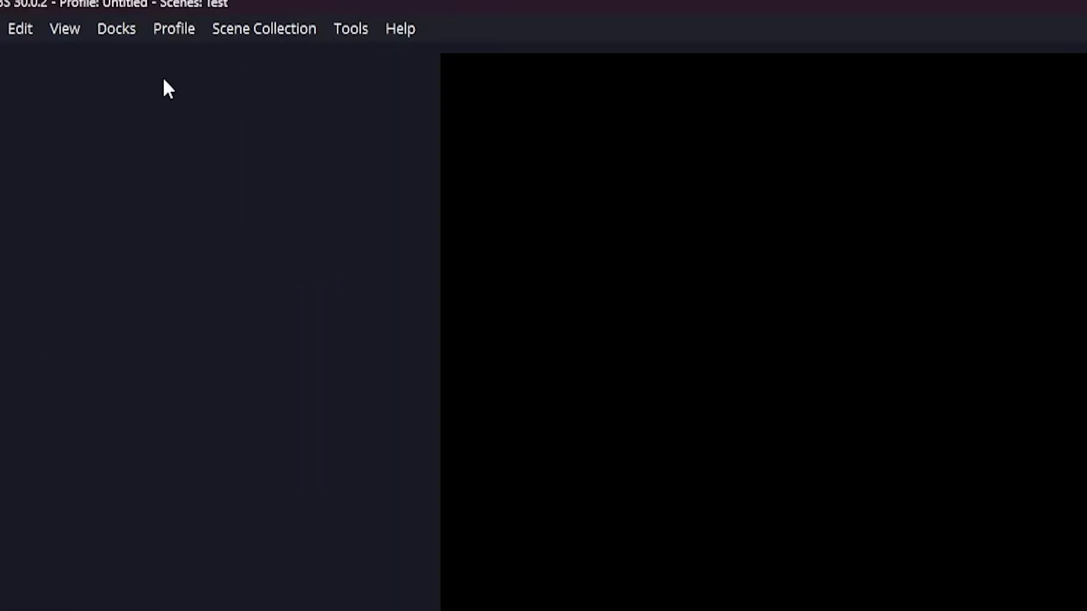
left_click(119, 28)
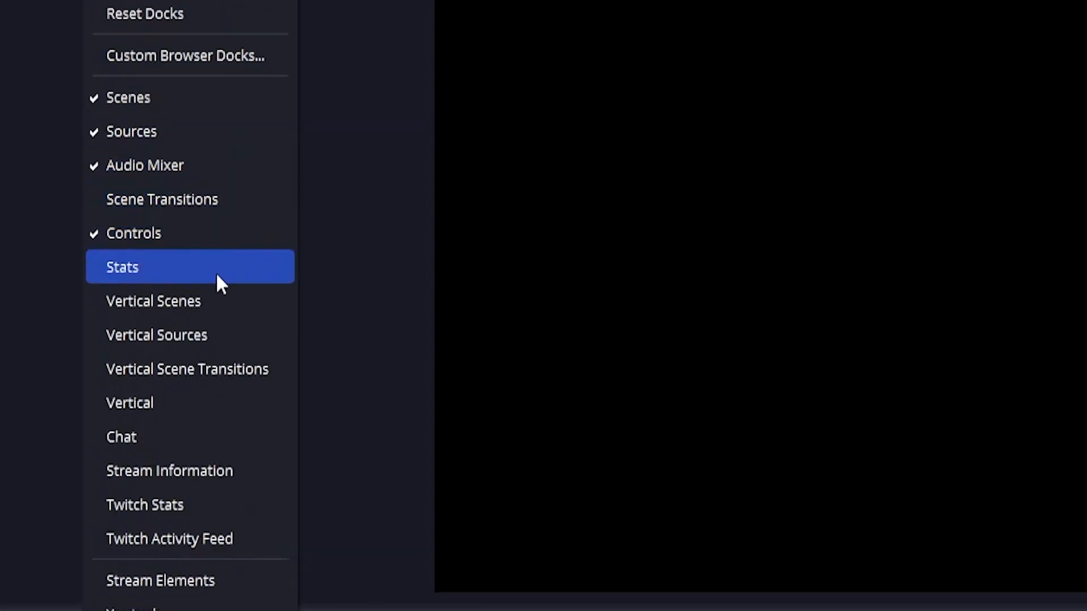
left_click(216, 275)
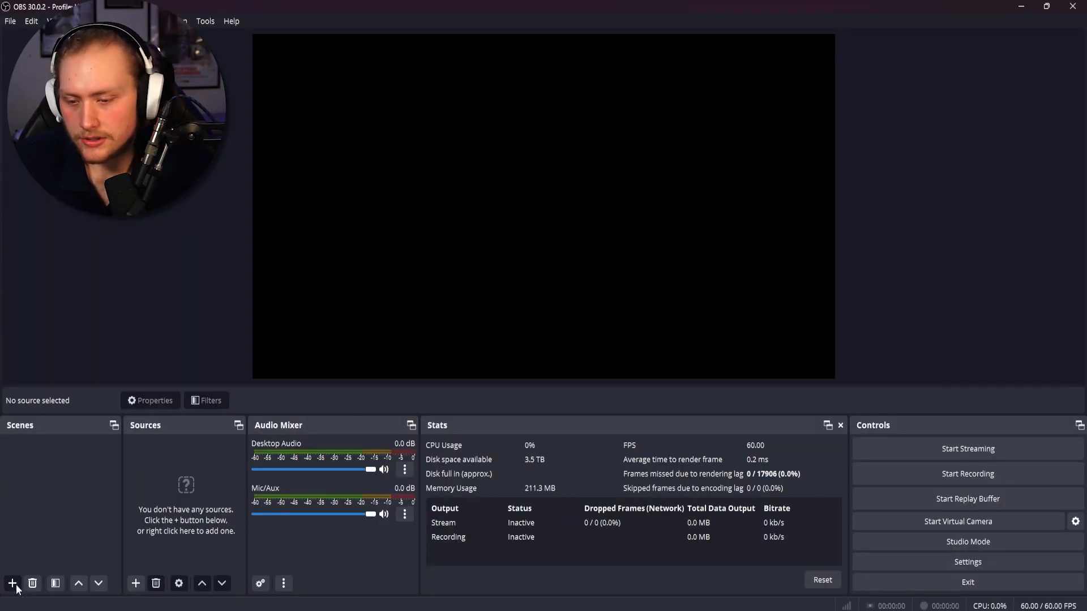
Add a new scene named "Twitch Test"
left_click(15, 587)
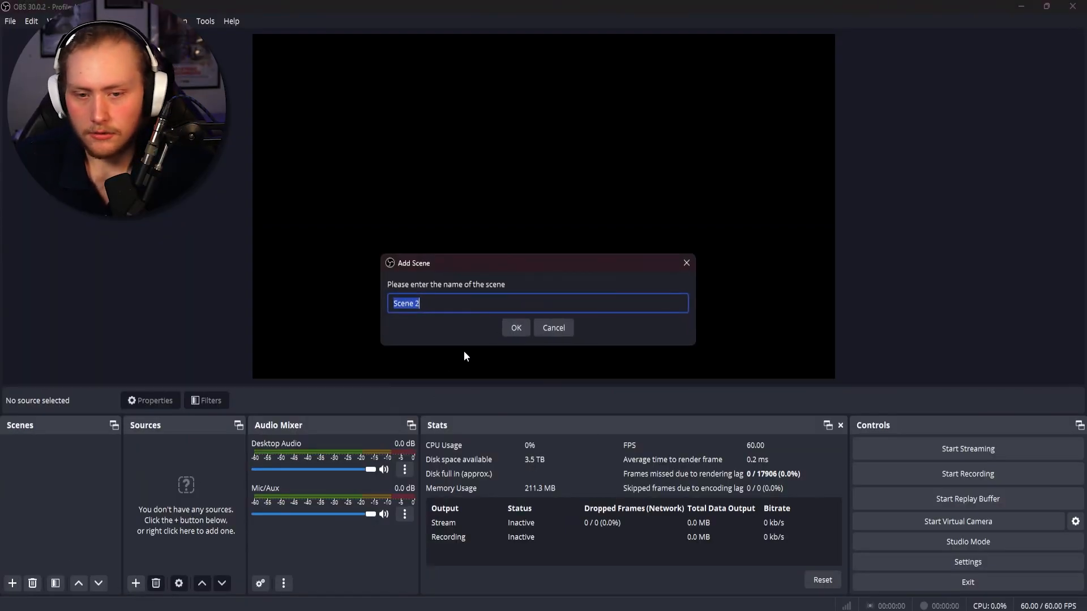
key("BackSpace")
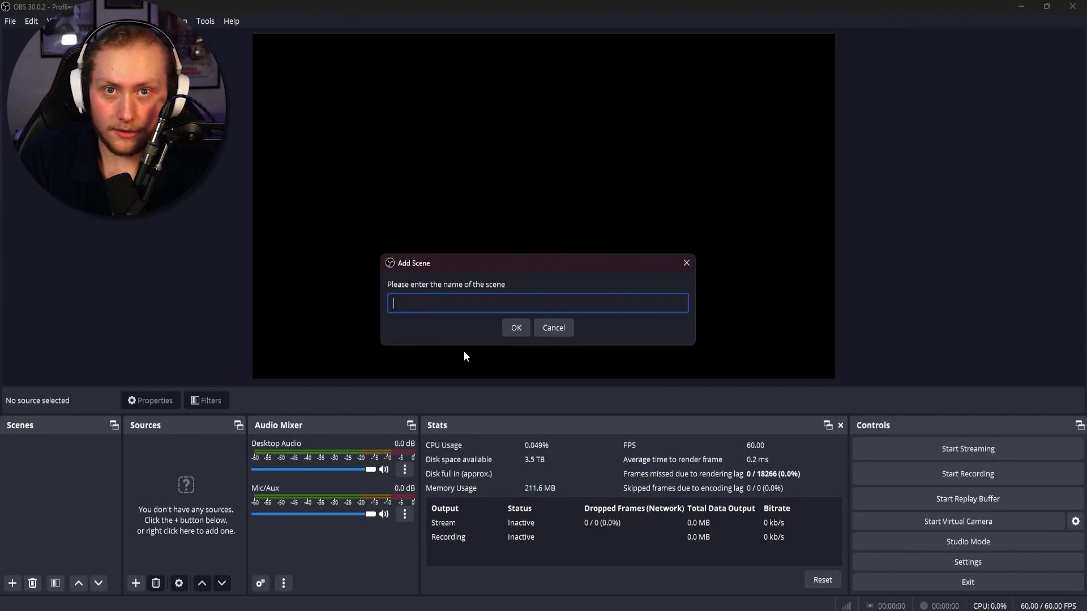
type("Twitch Test")
key("Return")
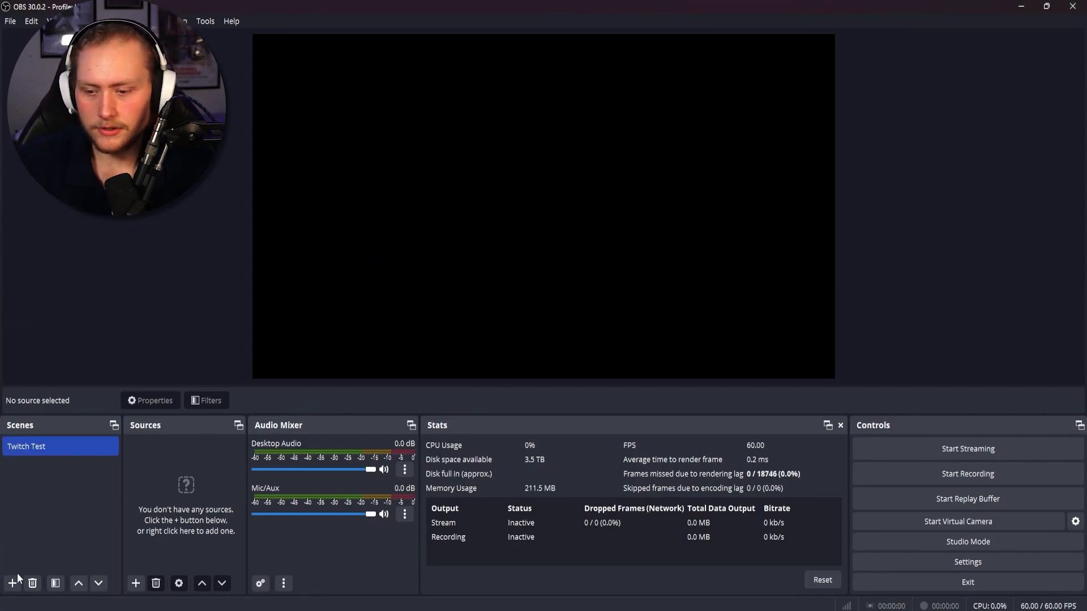
Add two more scenes named "fds" and "fgds"
left_click(13, 583)
type("fds")
key("Return")
left_click(14, 582)
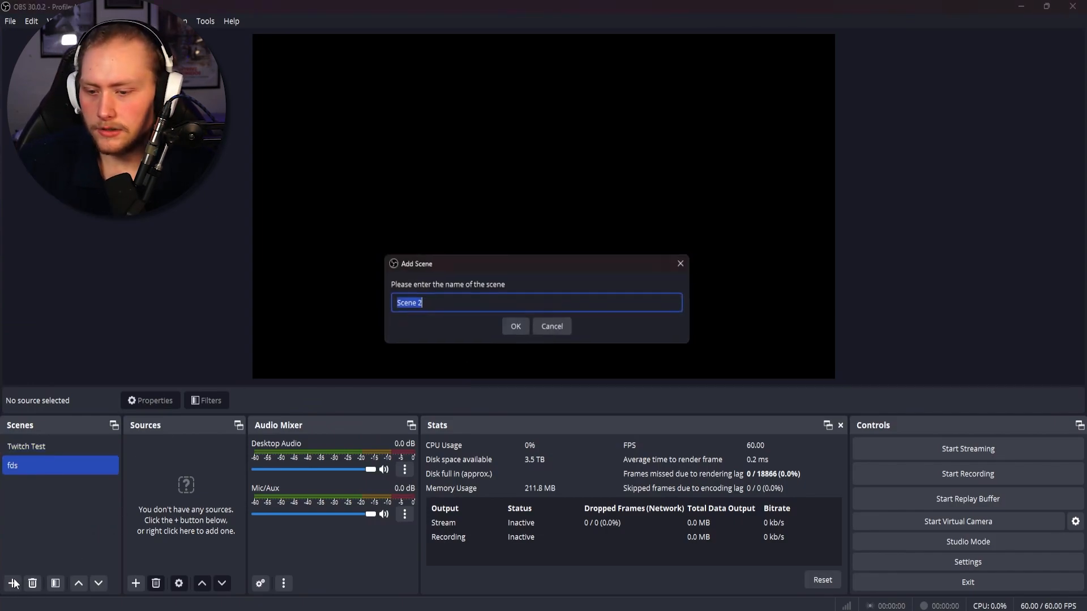
type("fgds")
key("Return")
Switch back and forth between the three scenes, ending on the Twitch Test scene
left_click(17, 448)
left_click(19, 467)
left_click(29, 448)
left_click(23, 482)
left_click(32, 447)
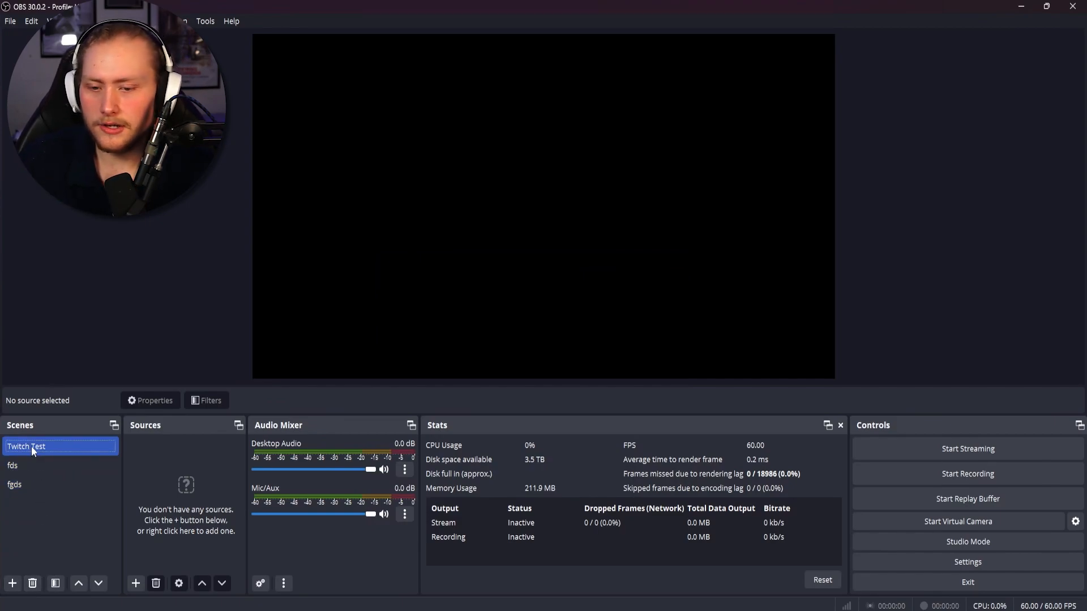
Add a video capture device source named "Big Tings Camera" to the Twitch Test scene
left_click(136, 583)
left_click(190, 512)
key("BackSpace")
type("Bi")
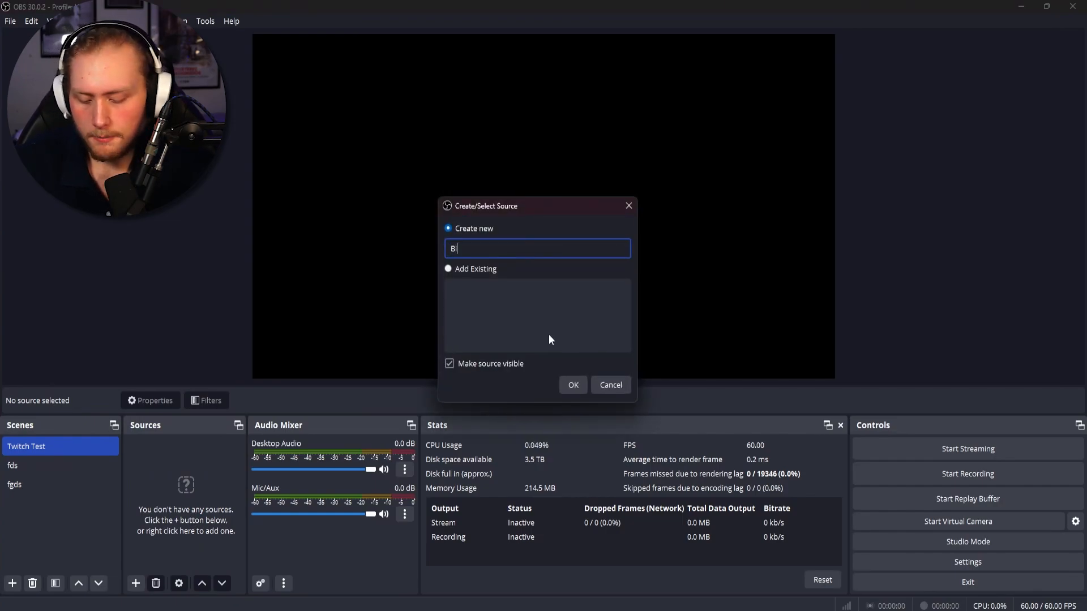
type("g Tings Camera")
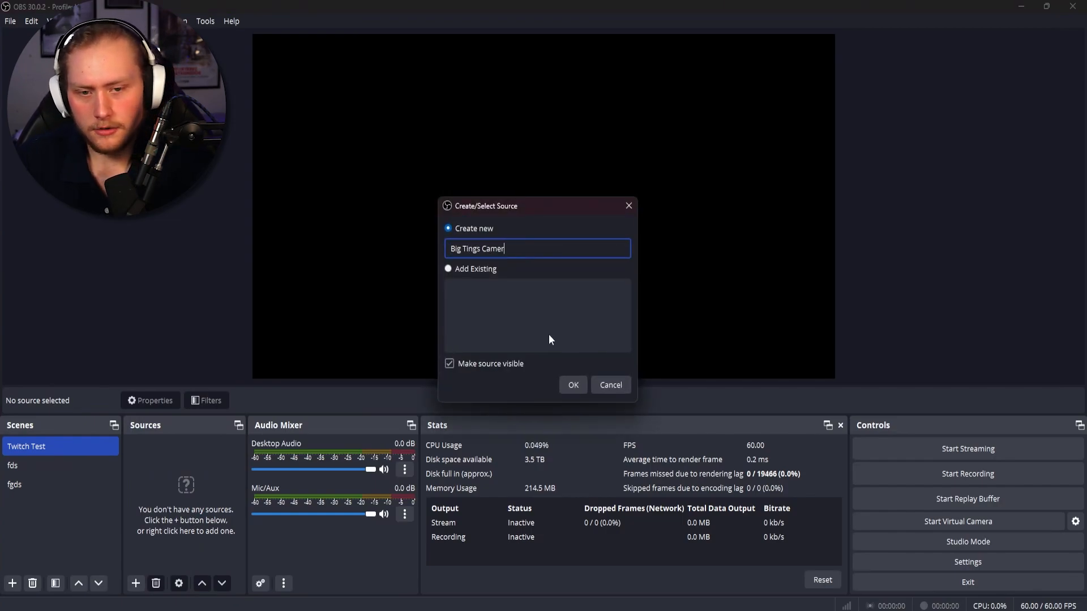
key("Return")
Set the camera's device to Cam Link Pro HDMI-1 / Multiview and shrink its picture into the canvas's upper-left corner, about 617 by 347 px
left_click(444, 315)
left_click(498, 355)
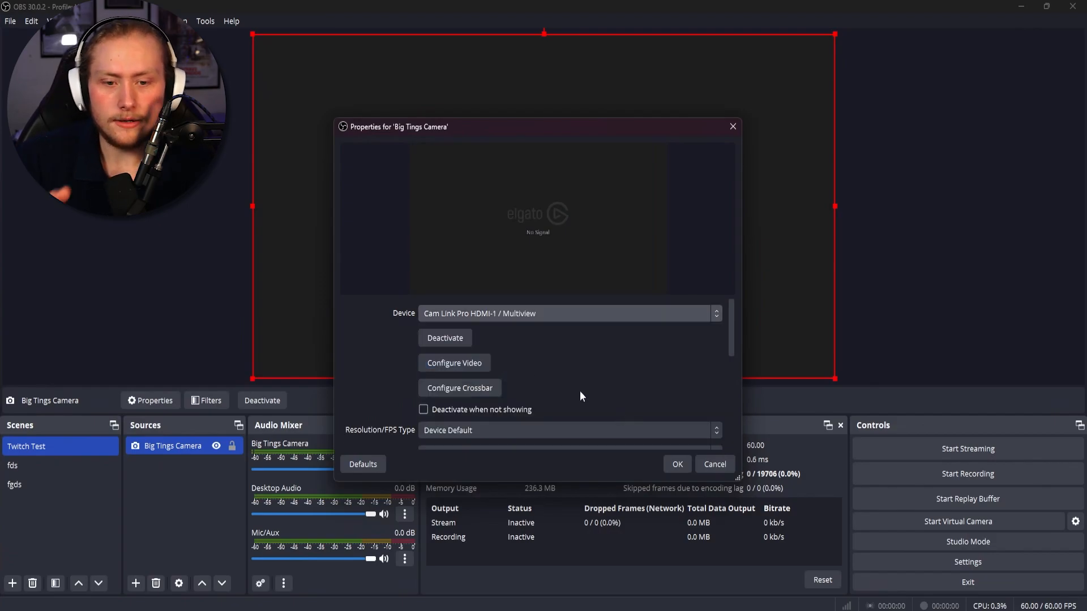
left_click(676, 465)
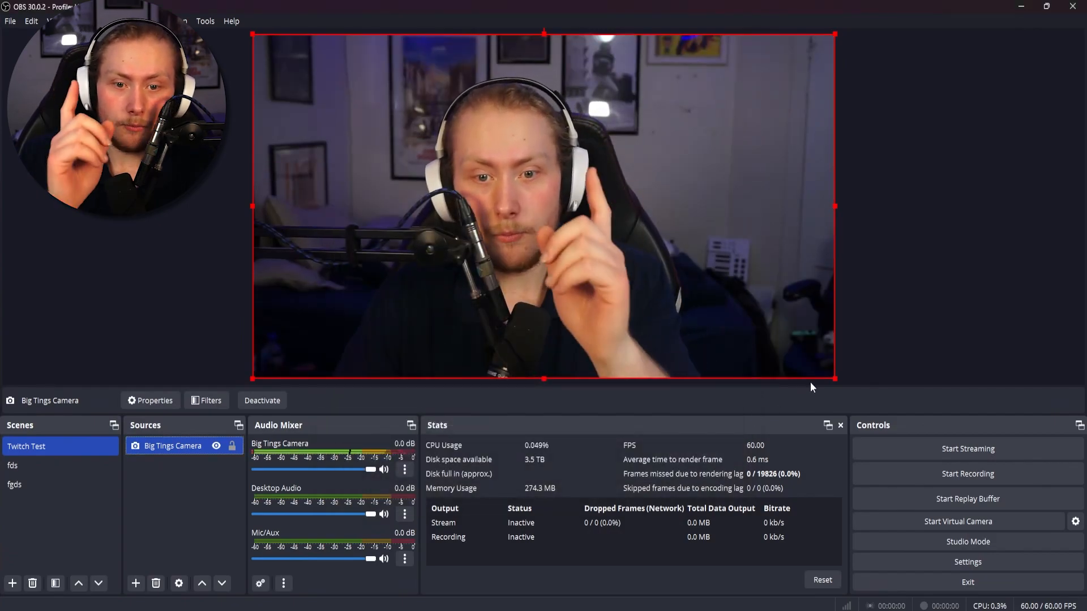
left_click_drag(833, 382, 439, 145)
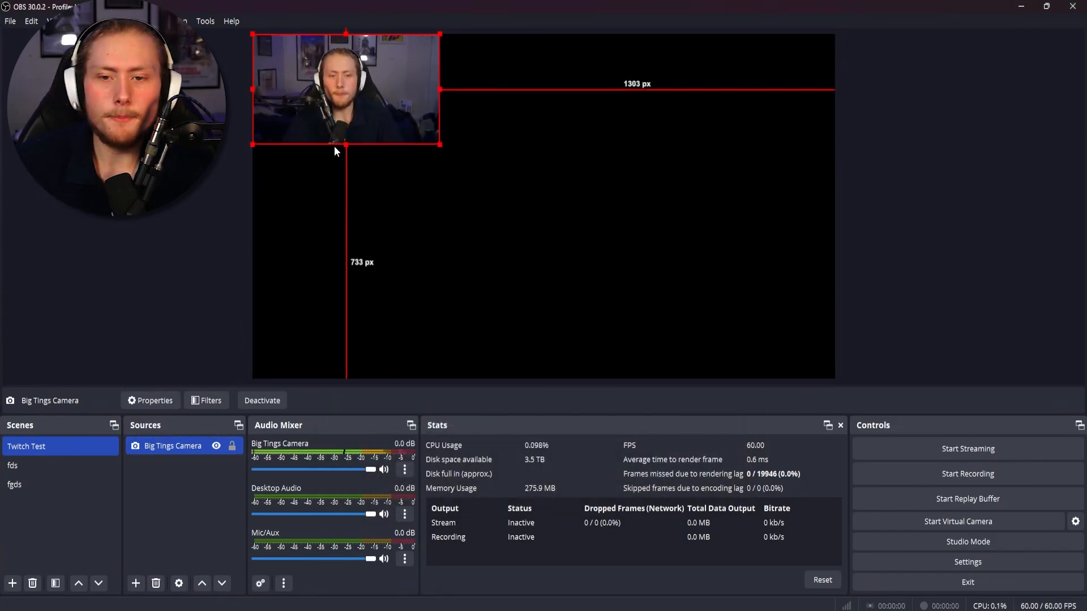
left_click(268, 181)
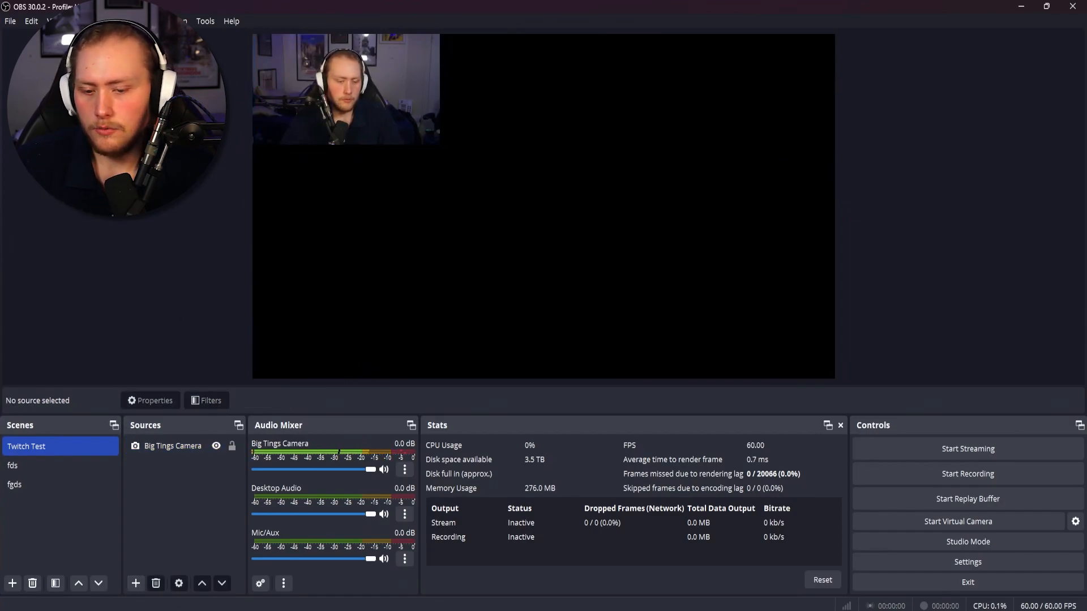
Switch to the Minecraft Launcher, start Minecraft: Java Edition, and add a Game Capture source to the Twitch Test scene
left_click(218, 610)
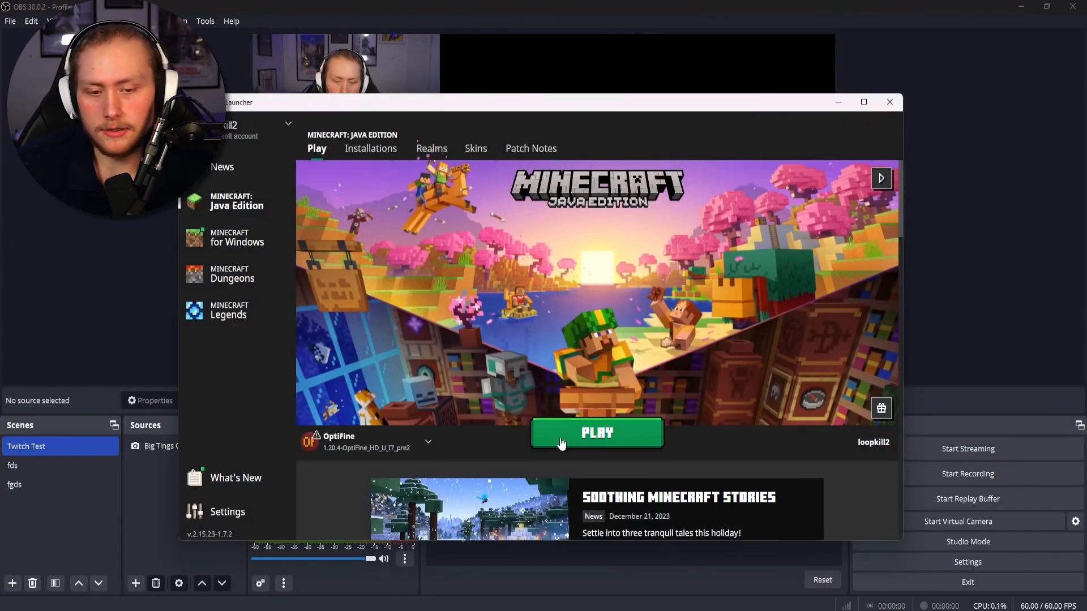
left_click(538, 440)
left_click(132, 334)
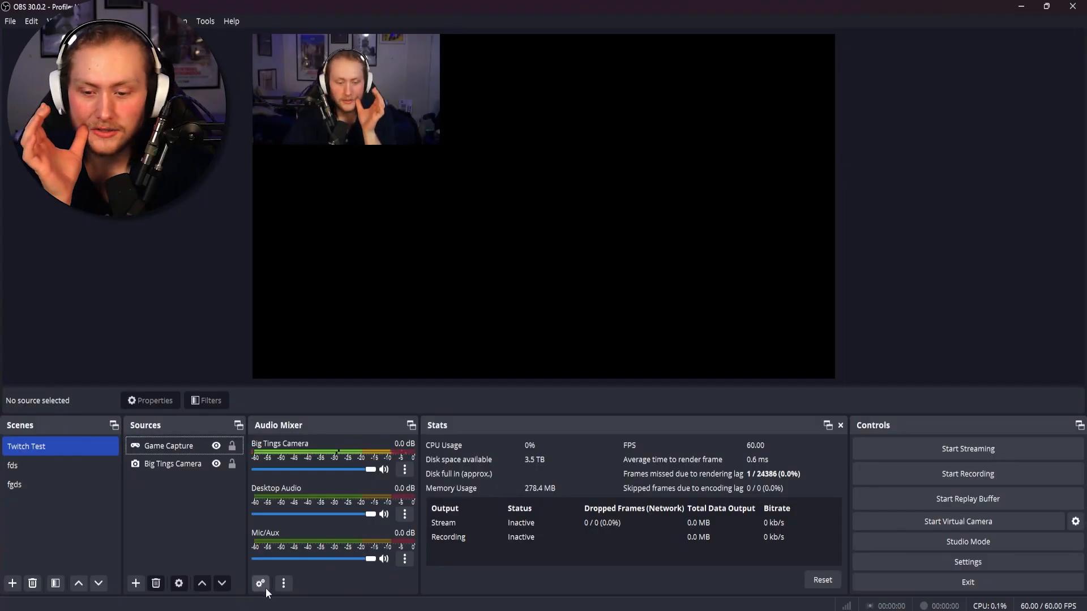
left_click(404, 560)
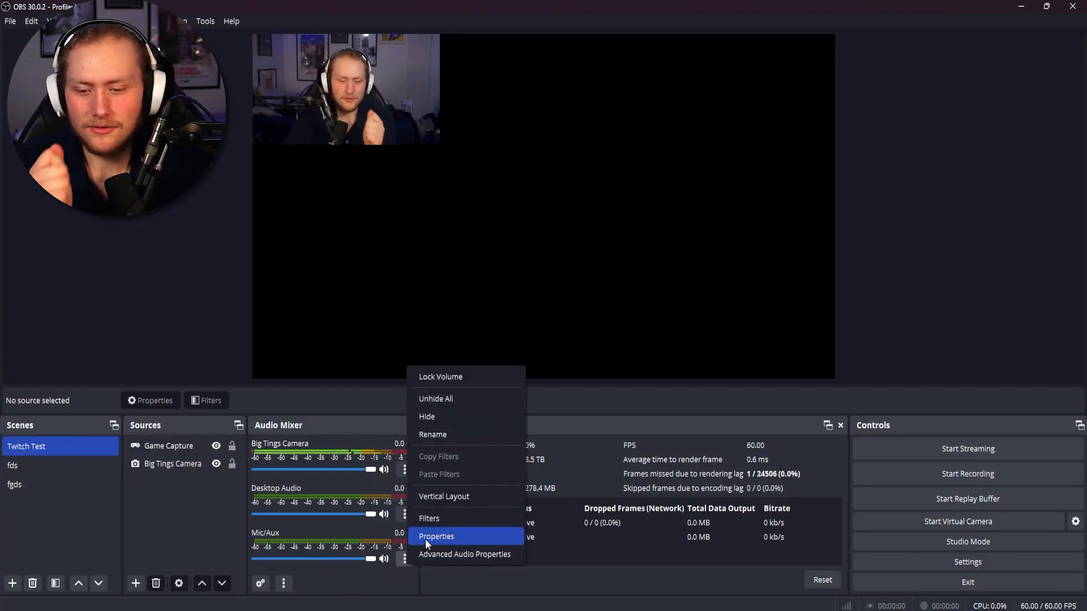
left_click(426, 535)
left_click(732, 127)
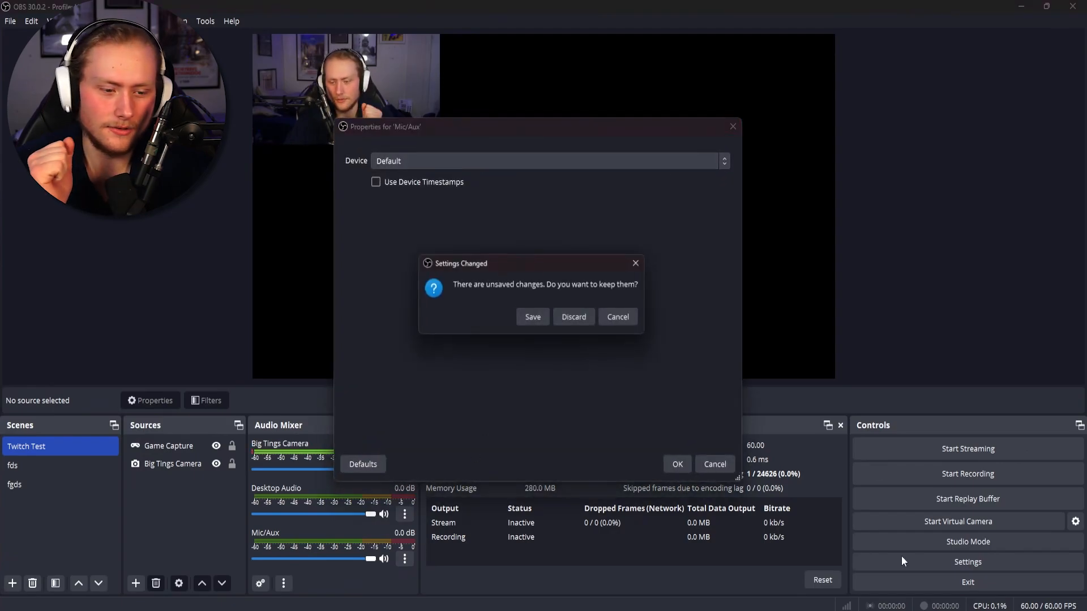
left_click(575, 318)
In the audio settings, set Desktop Audio to System (4- TC-Helicon GoXLR) and Mic/Auxiliary Audio to Chat Mic (4- TC-Helicon GoXLR)
left_click(915, 562)
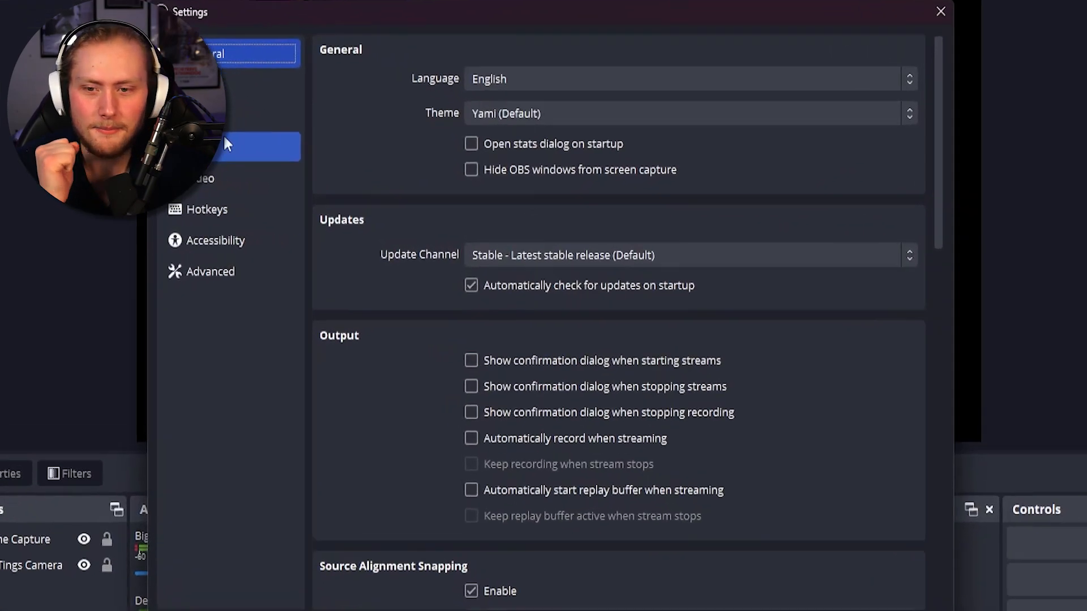
left_click(238, 116)
left_click(130, 119)
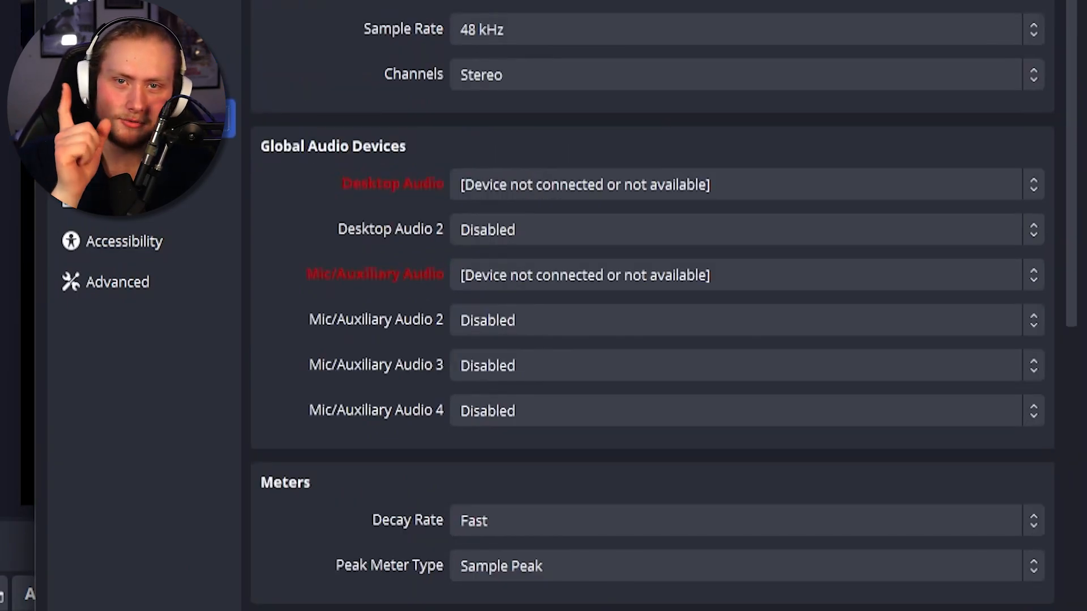
left_click(621, 192)
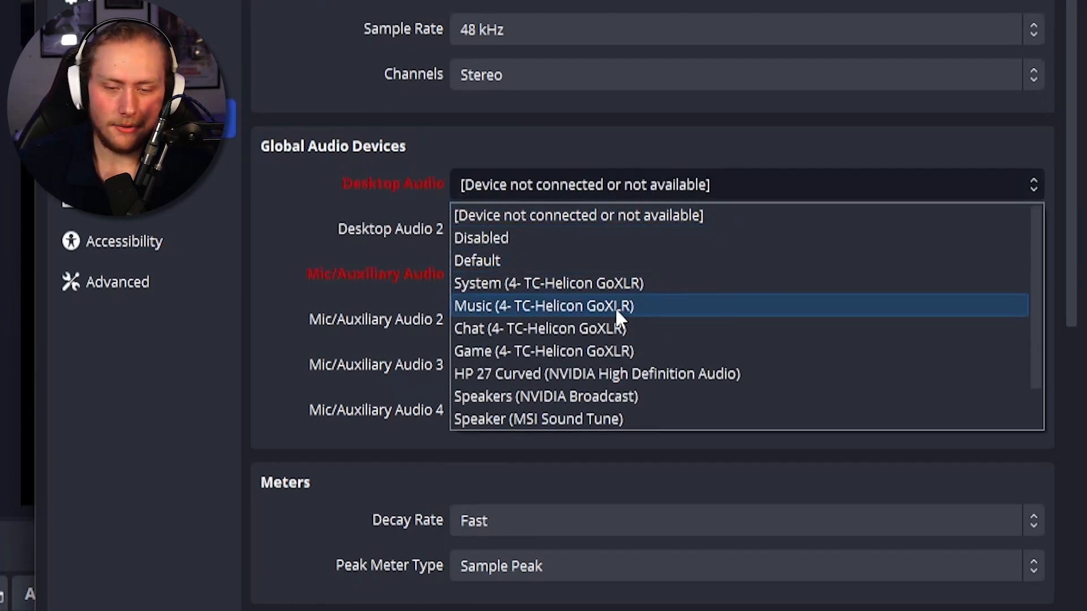
left_click(606, 281)
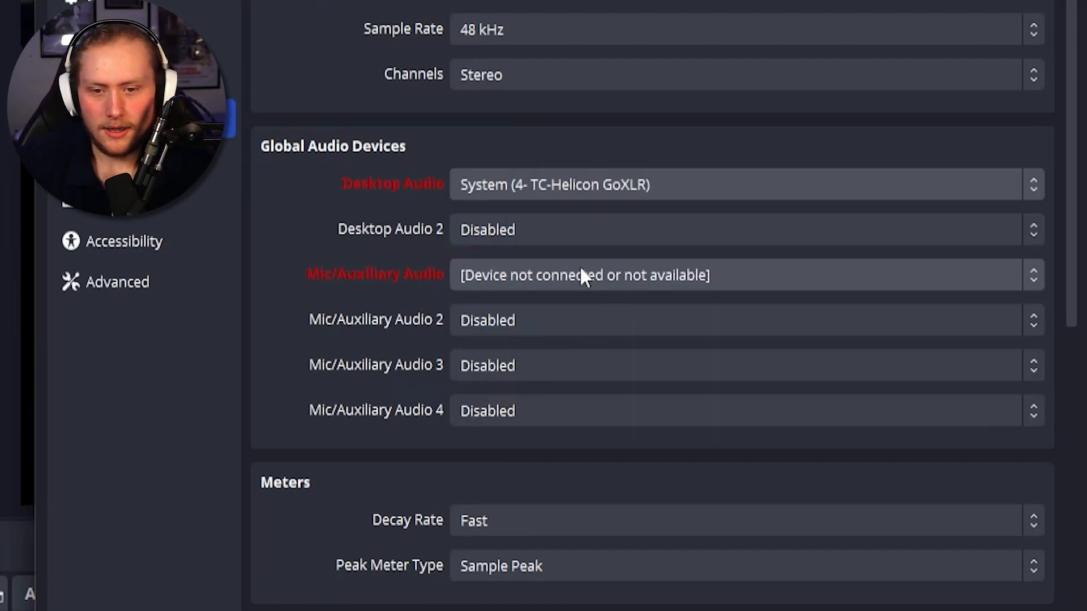
left_click(583, 272)
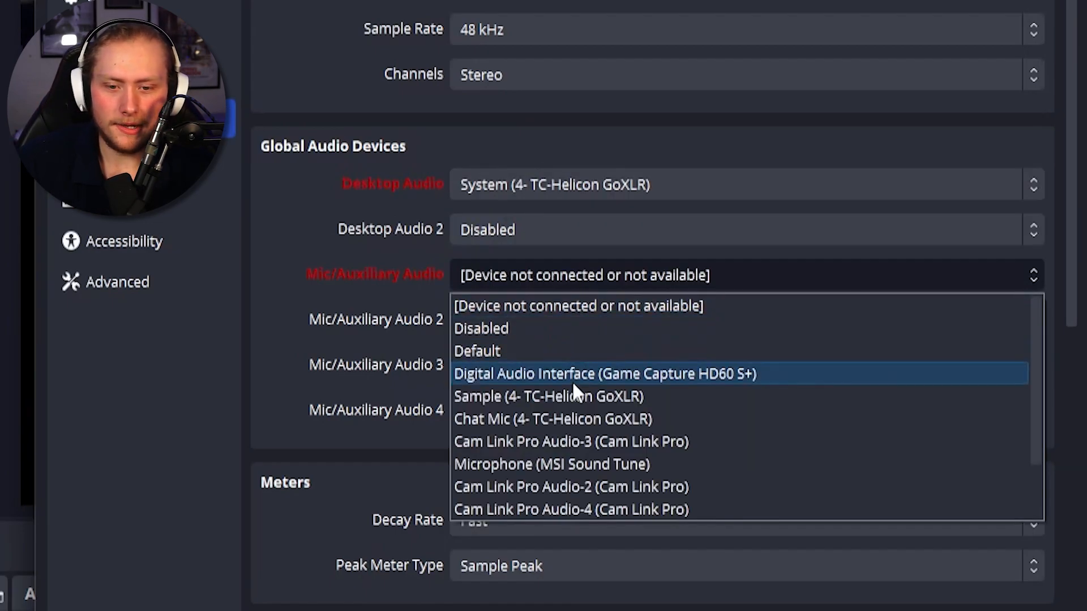
left_click(560, 419)
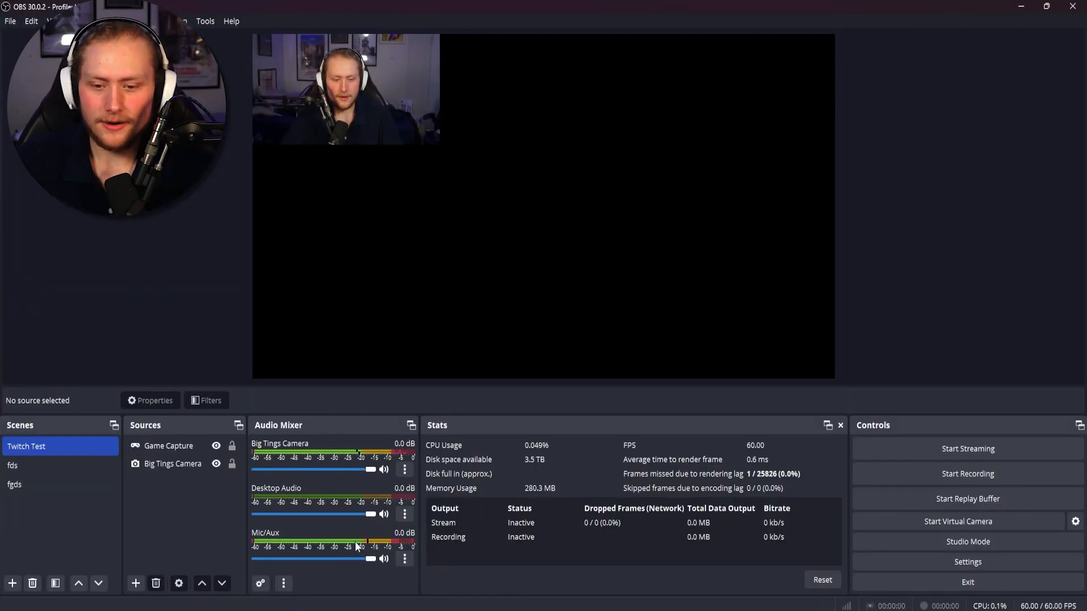
Check the input device in the Mic/Aux properties and close them without changes
left_click(404, 559)
left_click(429, 531)
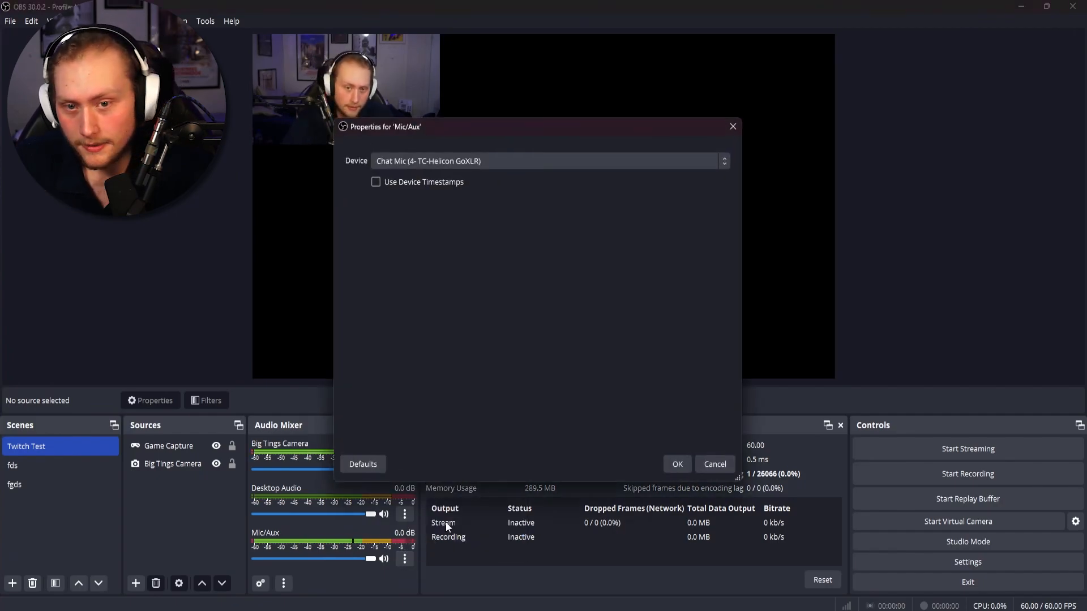
key("Escape")
Add a Limiter filter with its default settings to the Mic/Aux audio source and close the filters
left_click(404, 558)
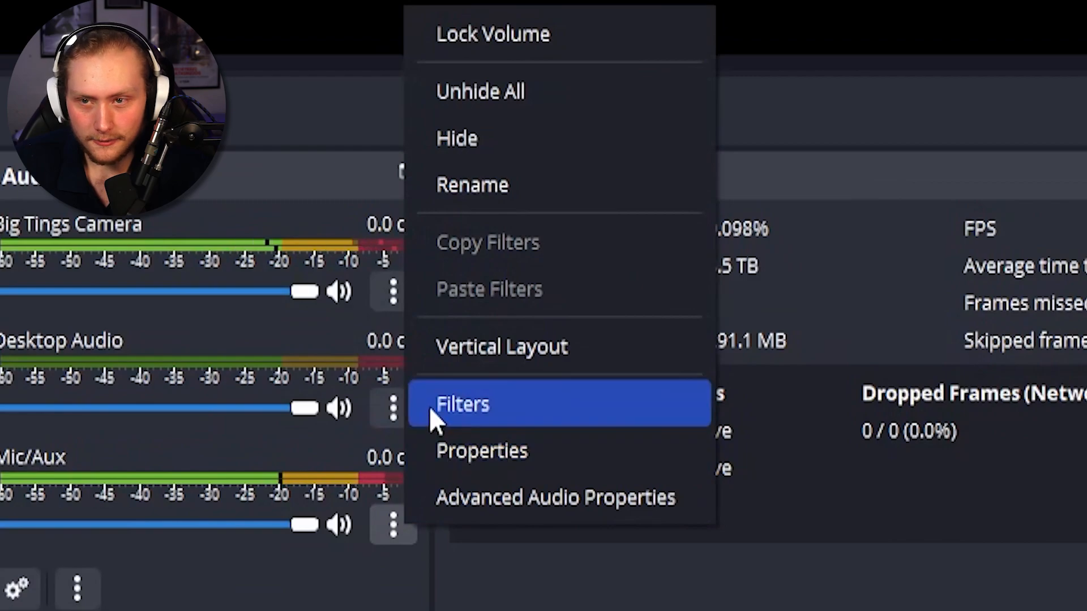
left_click(419, 518)
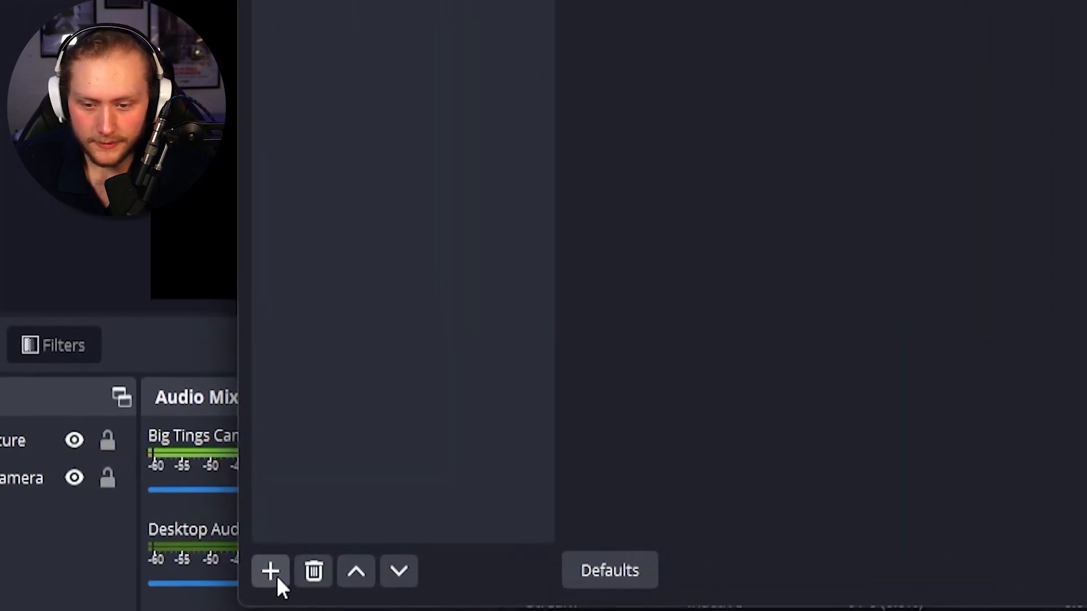
left_click(310, 508)
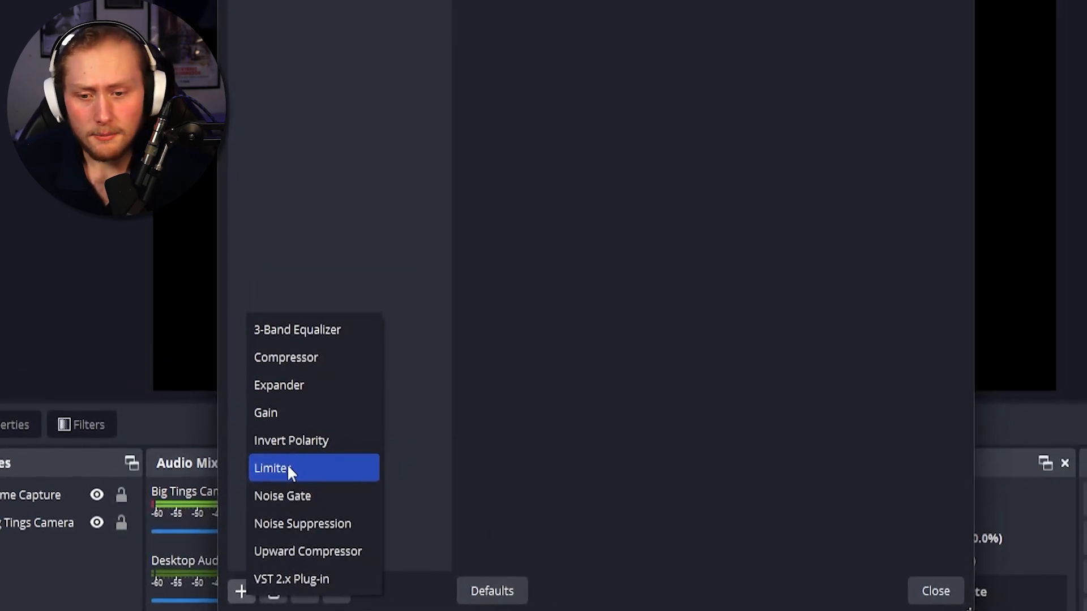
left_click(296, 458)
left_click(530, 322)
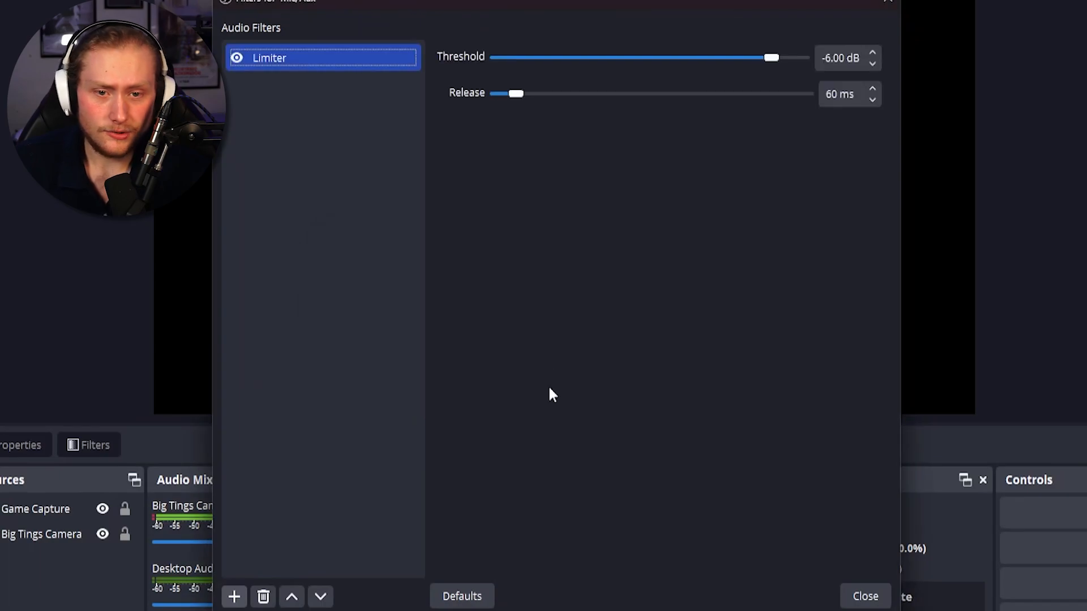
left_click(866, 596)
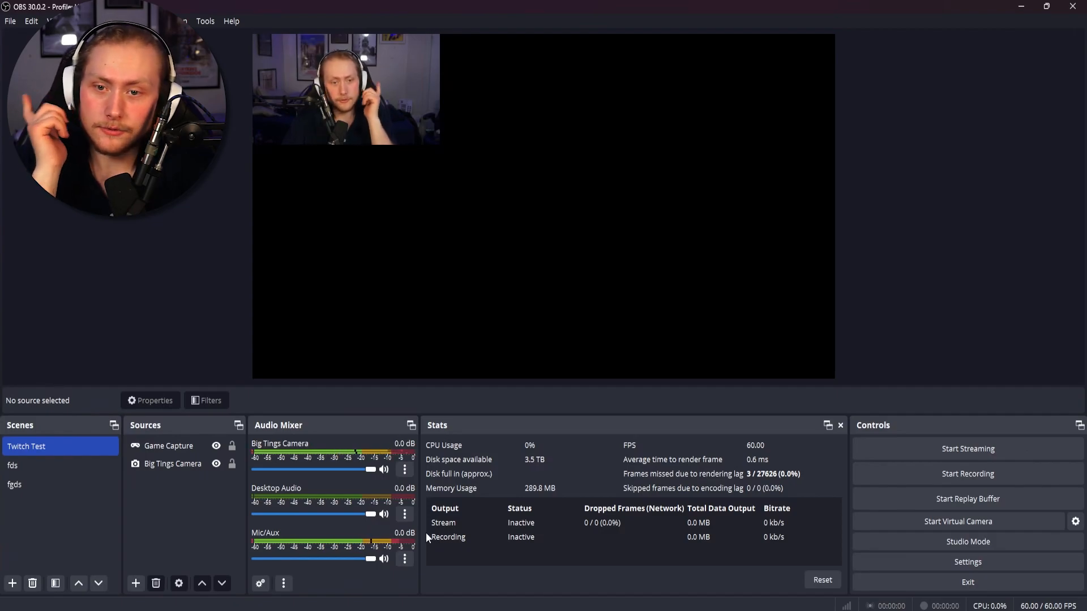
Add an Image source using 1Emote.png, aligned to the canvas's upper edge, and move it down the source order
left_click(136, 584)
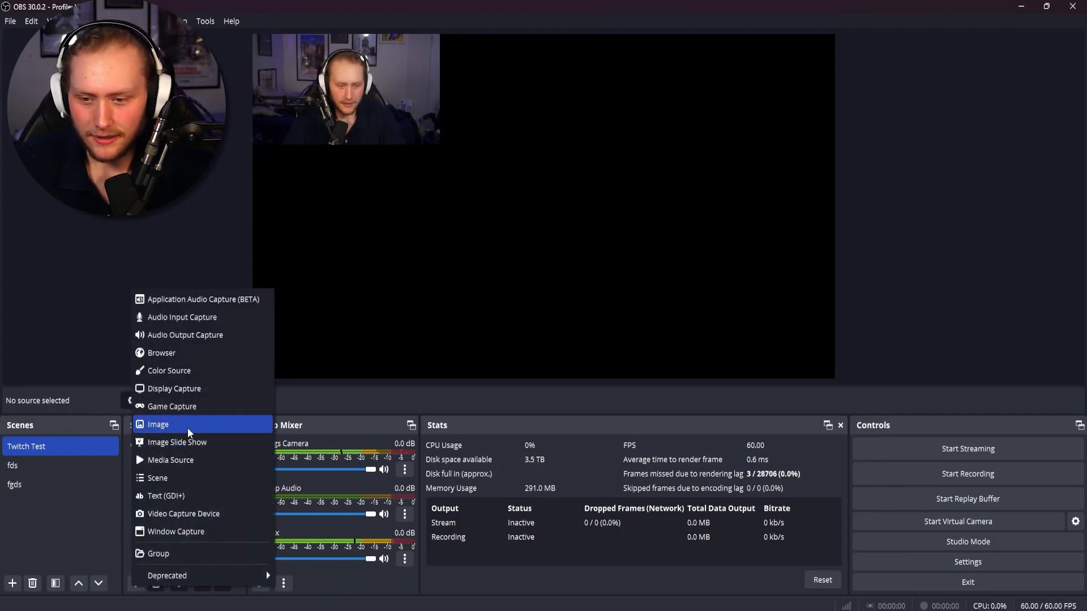
left_click(198, 424)
left_click(573, 385)
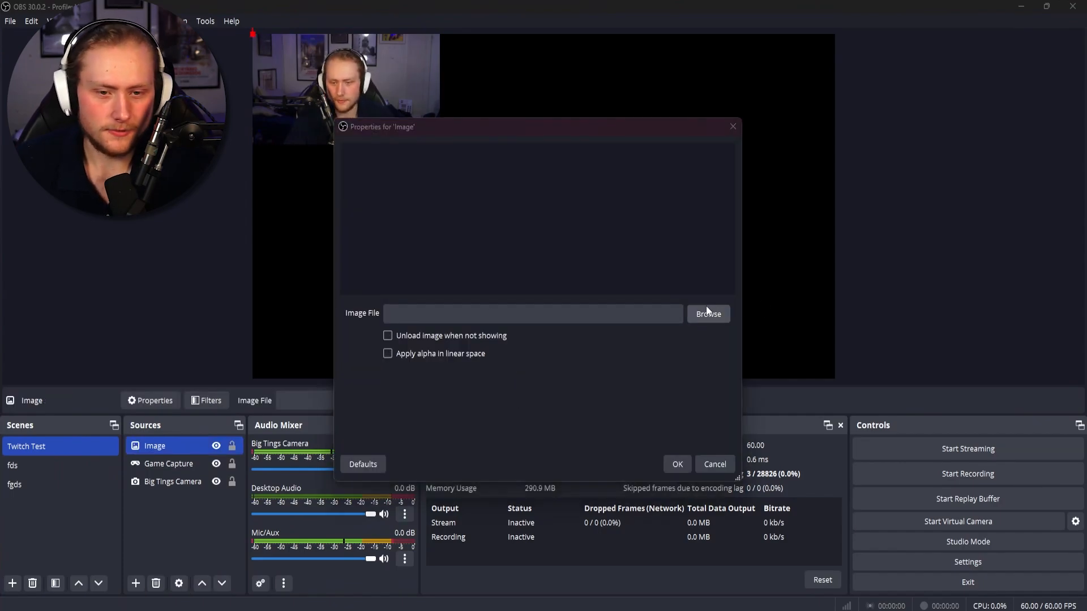
left_click(711, 312)
scroll(401, 349, "up", 5)
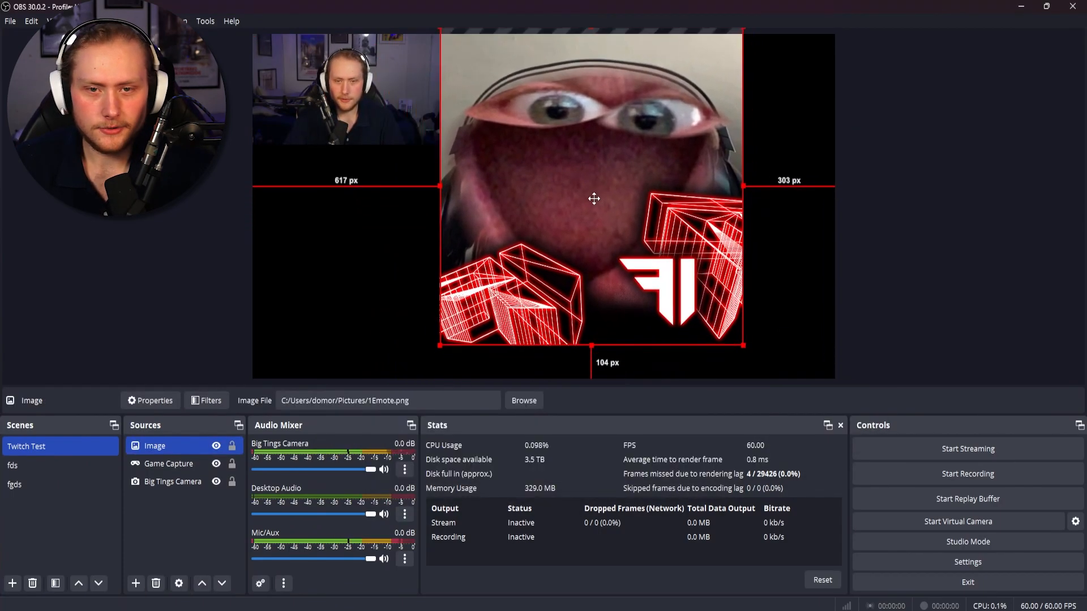
left_click_drag(594, 198, 580, 217)
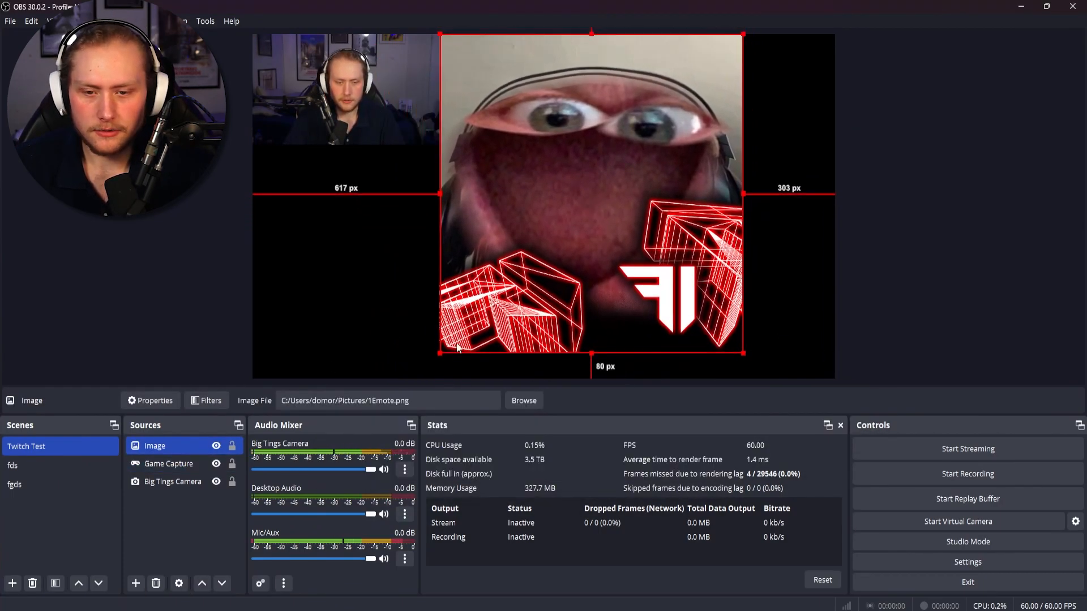
left_click_drag(170, 446, 166, 482)
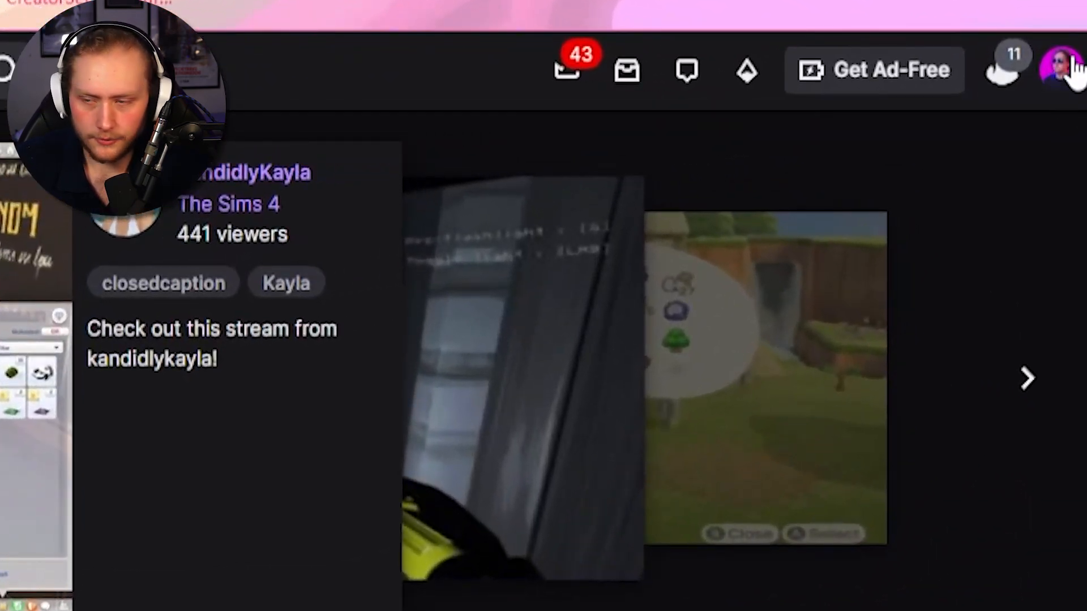
Switch to Twitch in the browser, open the Creator Dashboard, and dismiss its Enhanced Broadcasting Beta and Patch Notes cards
left_click(1072, 88)
left_click(952, 362)
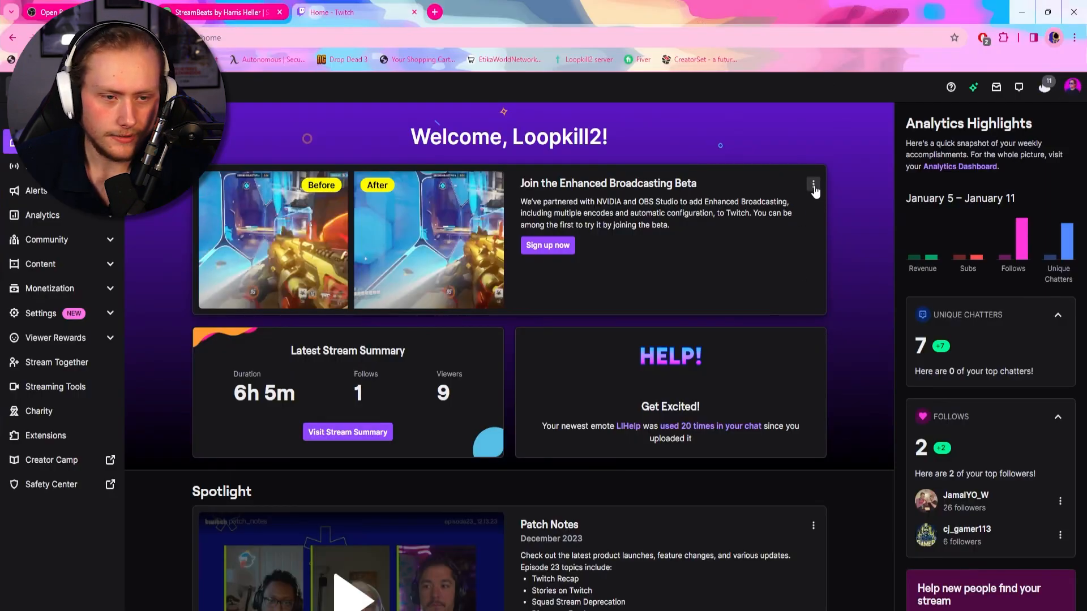
left_click(813, 185)
left_click(747, 207)
scroll(636, 519, "down", 5)
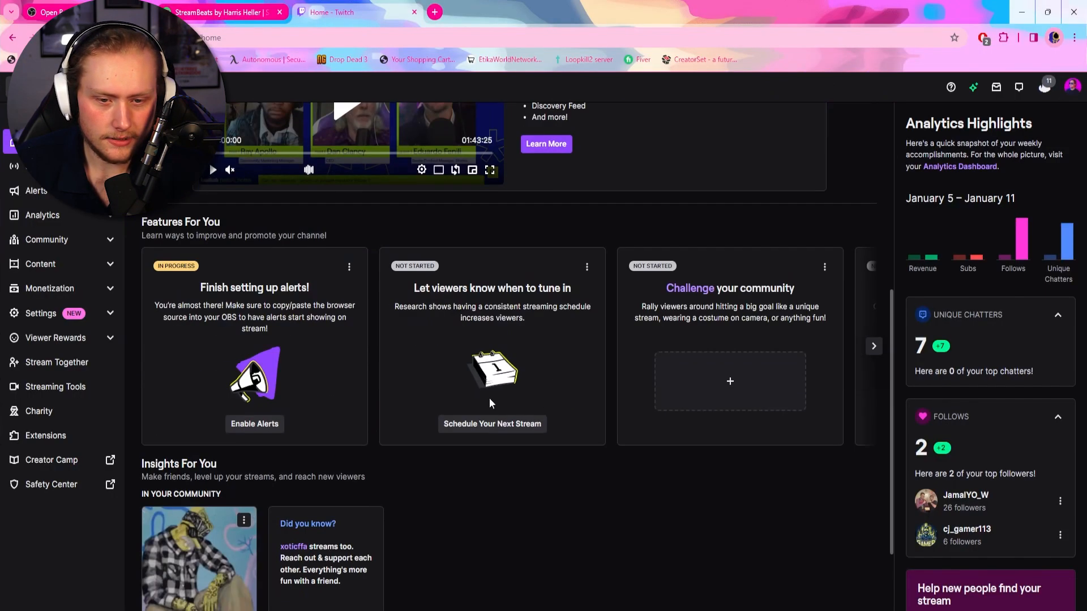
scroll(778, 283, "up", 2)
left_click(745, 277)
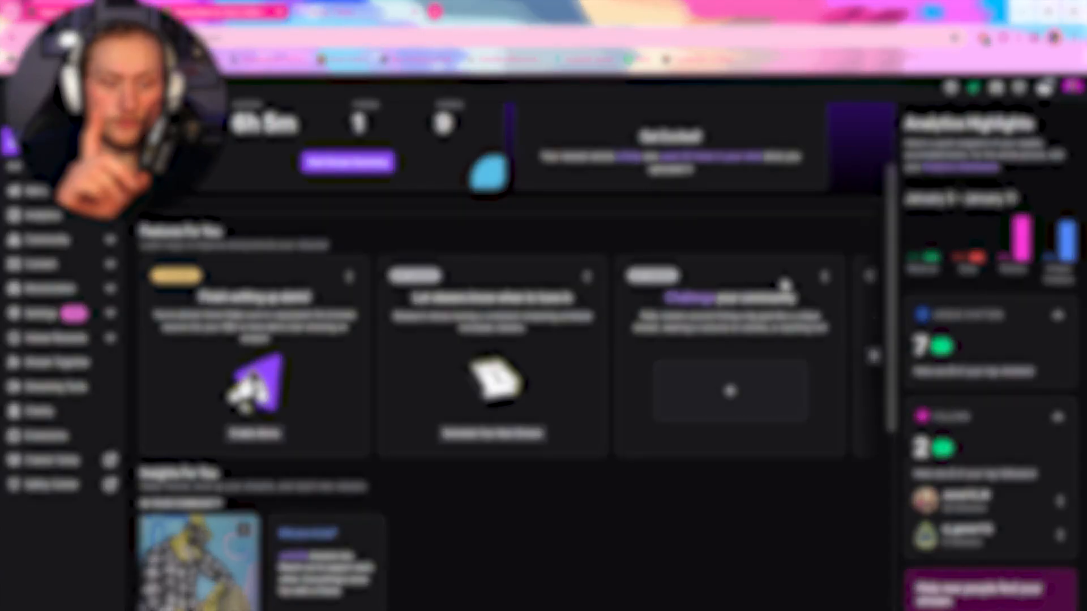
scroll(781, 266, "up", 2)
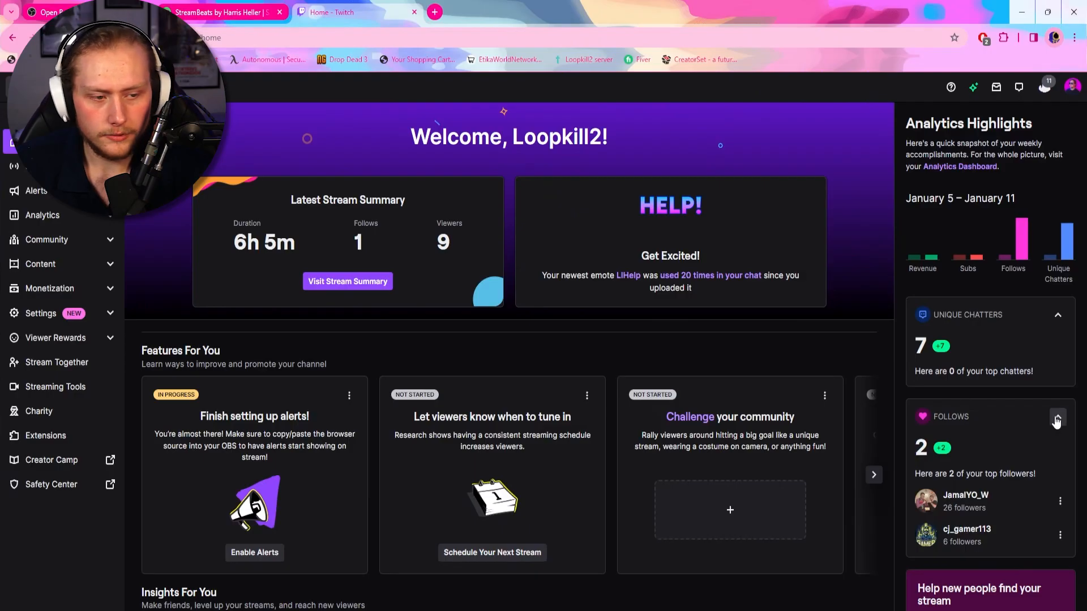
Collapse the Follows and Unique Chatters cards in the Analytics Highlights and look over the dashboard home
left_click(1057, 418)
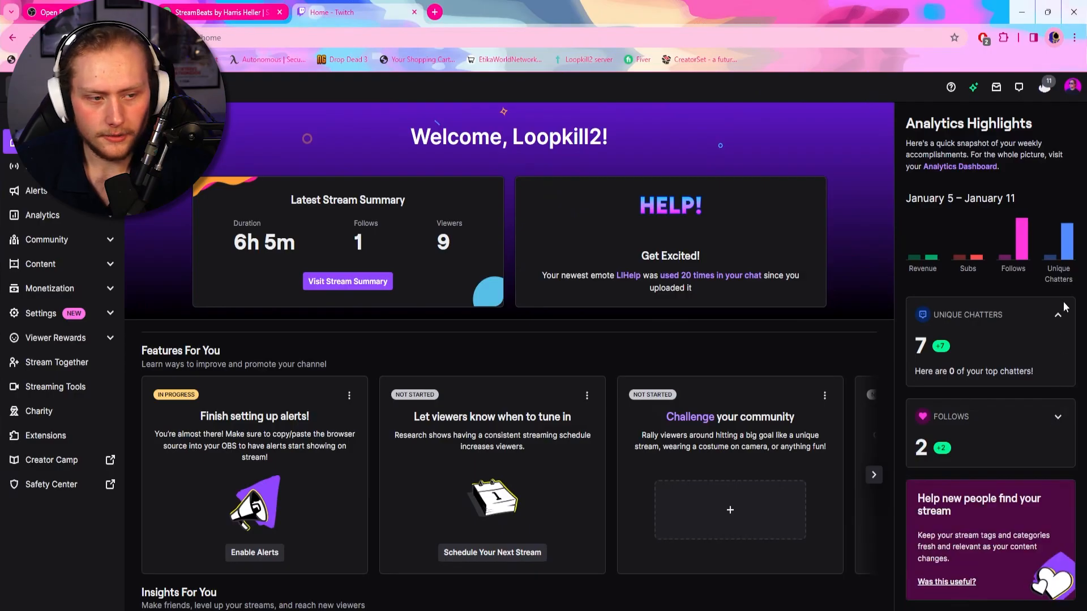
left_click(1058, 315)
scroll(228, 390, "down", 4)
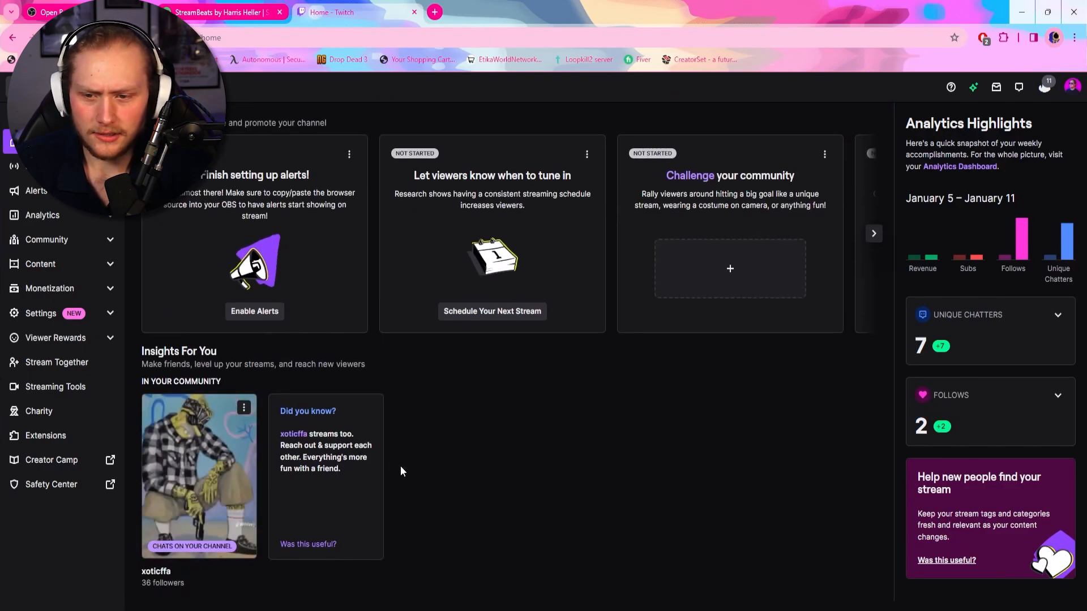
scroll(400, 466, "up", 4)
Look through the Stream Manager's activity feed and check the stream info, closing it without changes
left_click(14, 166)
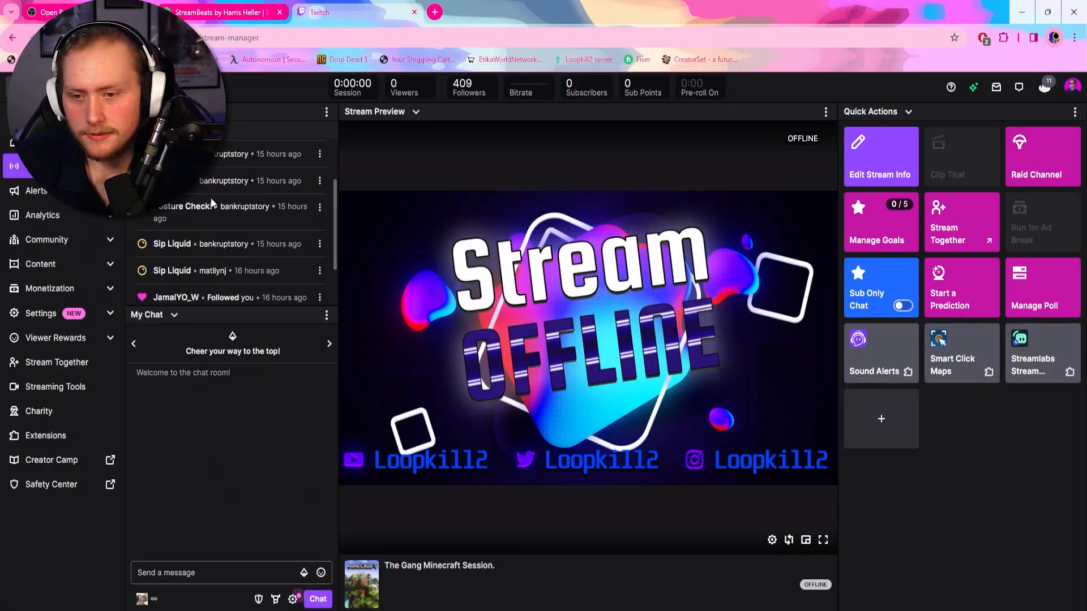
scroll(211, 203, "down", 2)
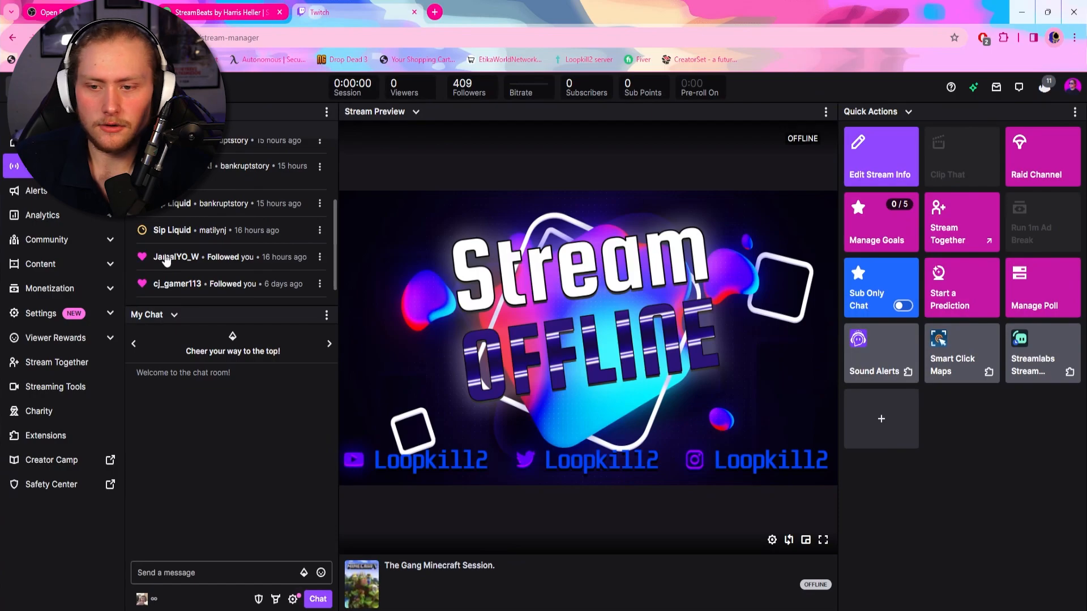
scroll(193, 232, "up", 4)
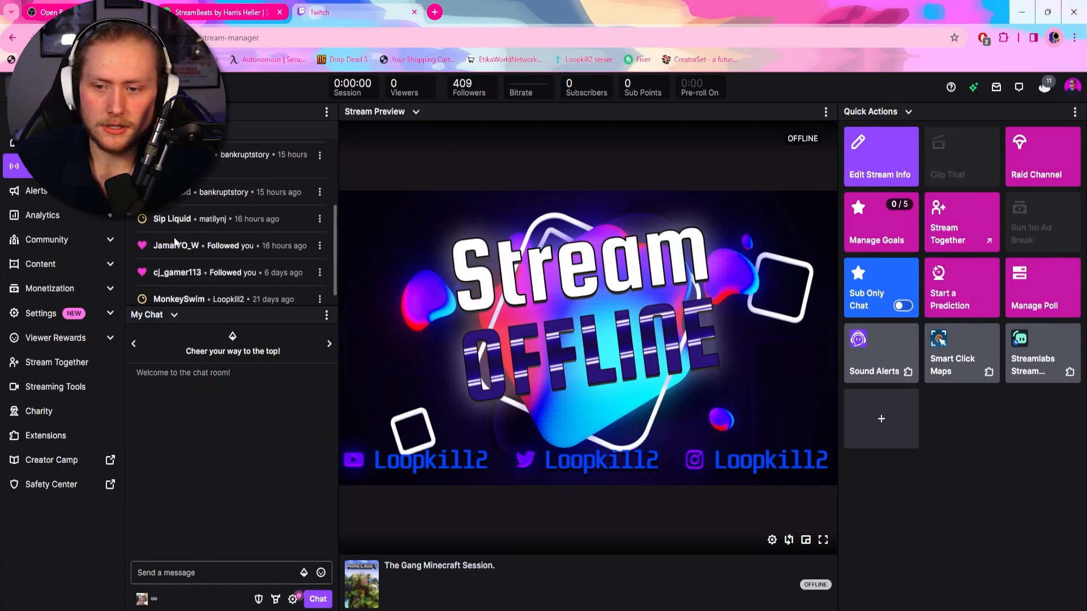
scroll(205, 279, "up", 1)
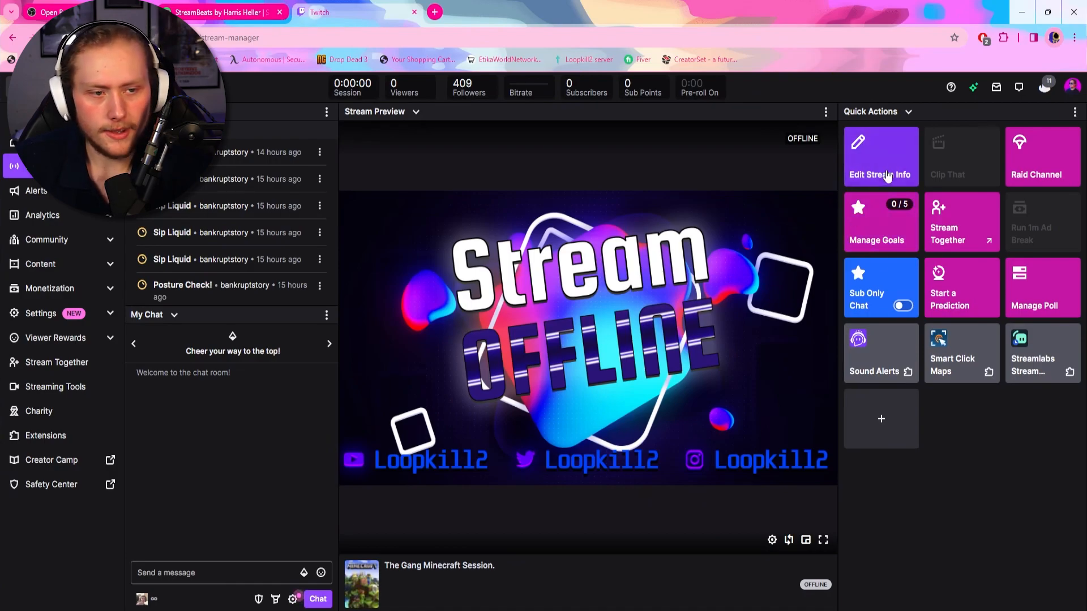
left_click(876, 167)
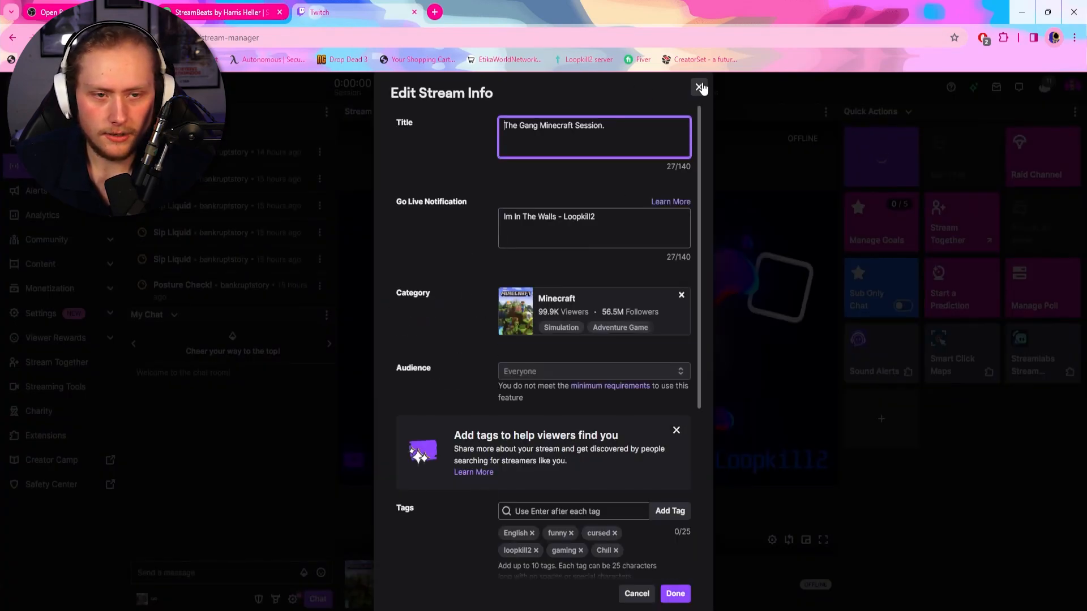
left_click(699, 87)
View the channel's Stream Key & Preferences settings and return to the dashboard home
left_click(48, 312)
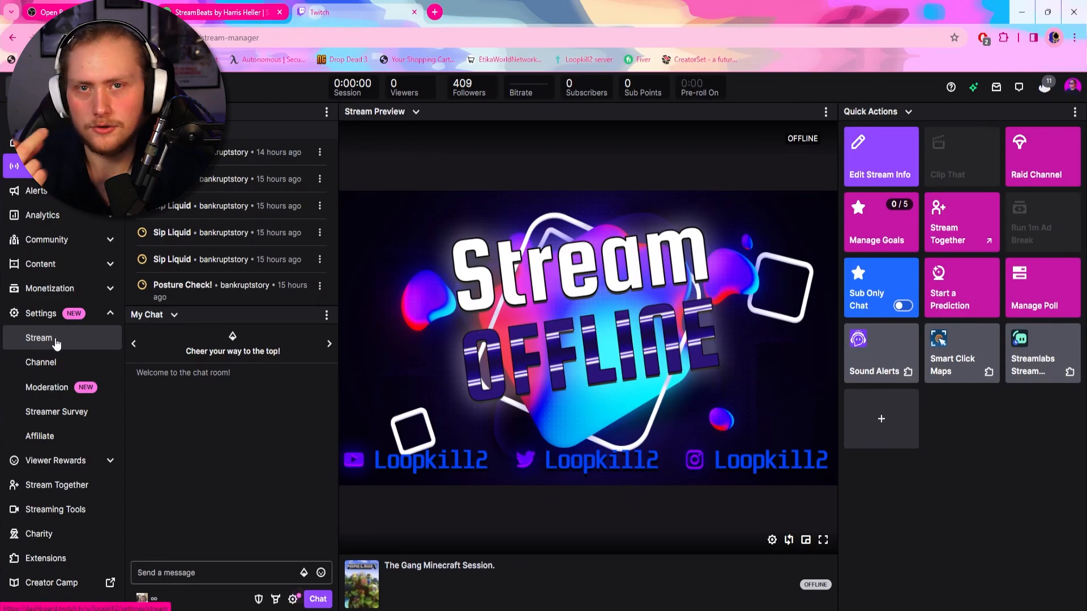
left_click(56, 344)
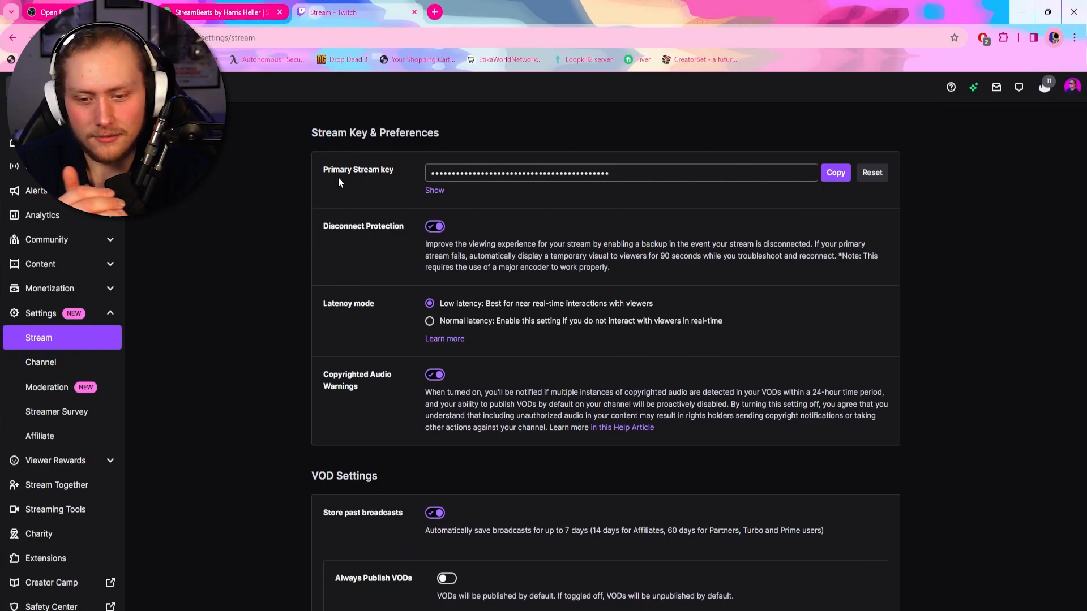
left_click(12, 142)
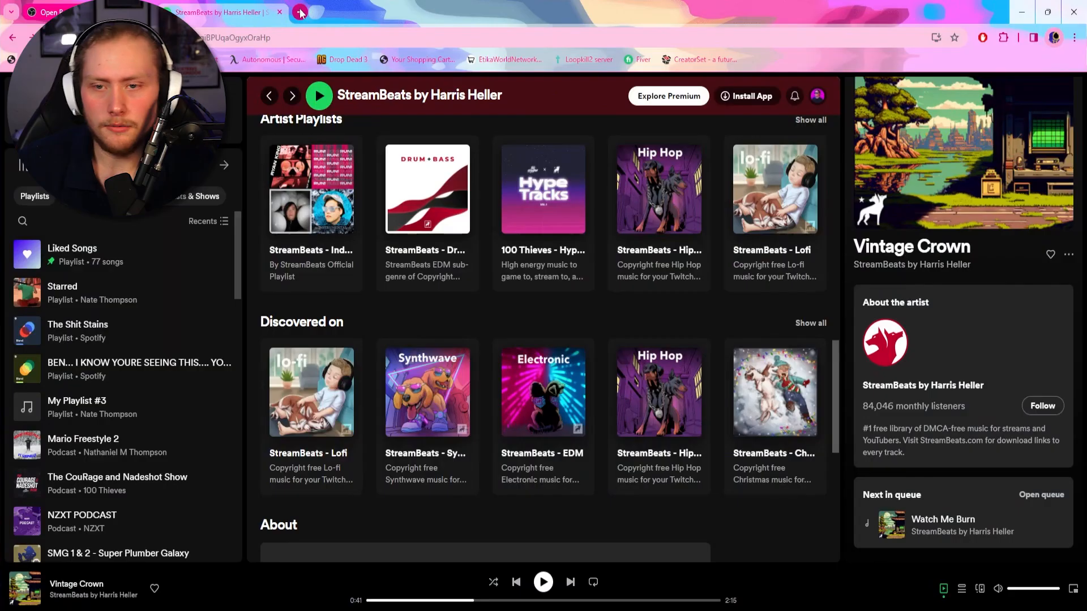
Search the web for streamelements in a new browser tab and open the account's StreamElements dashboard
key("ctrl+t")
type("str")
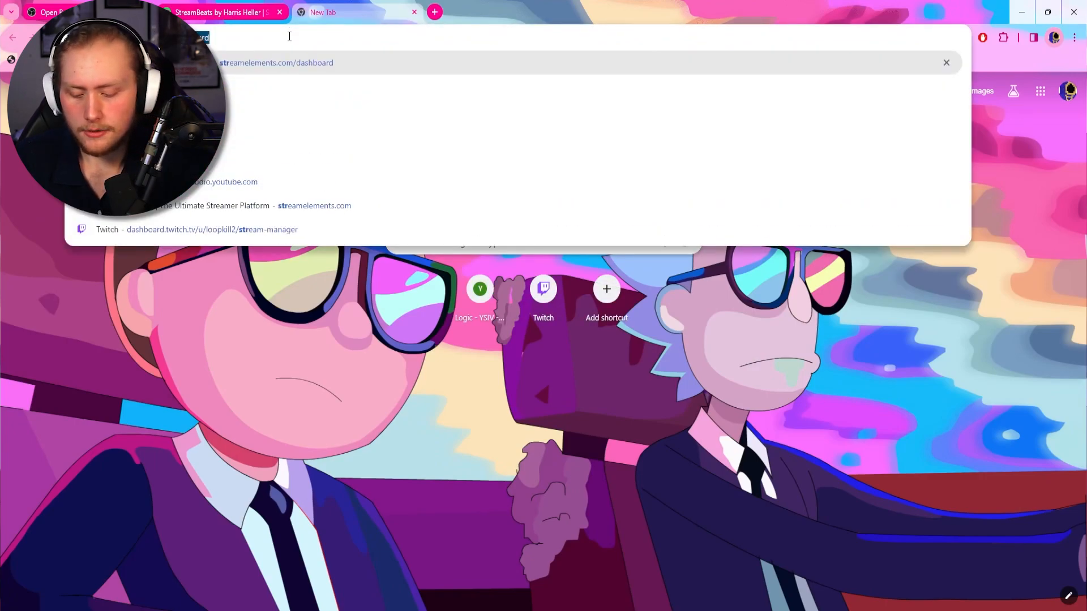
type("eamelements")
key("Return")
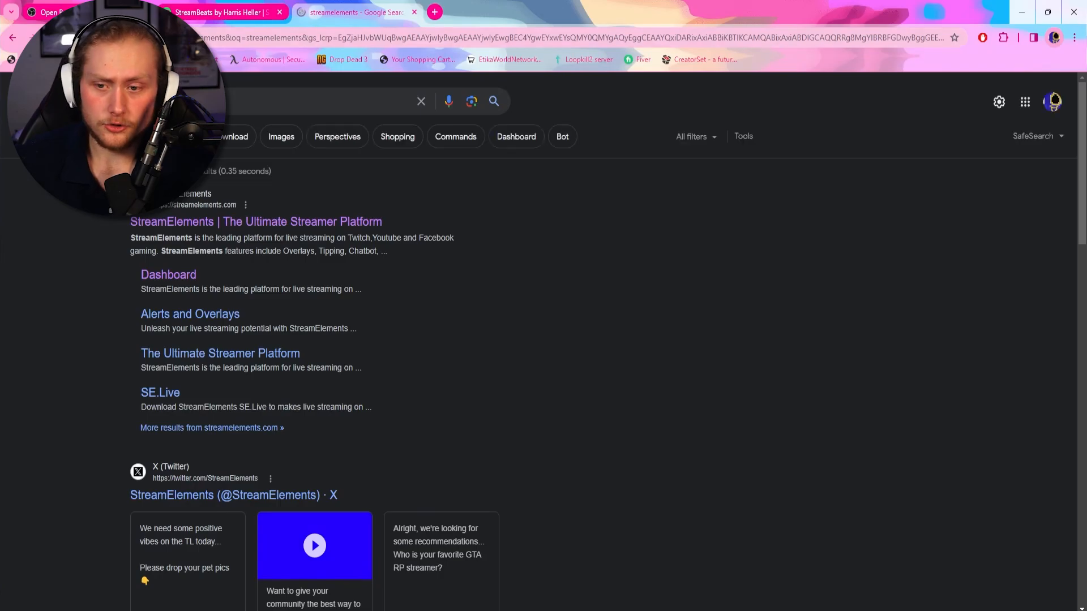
left_click(165, 223)
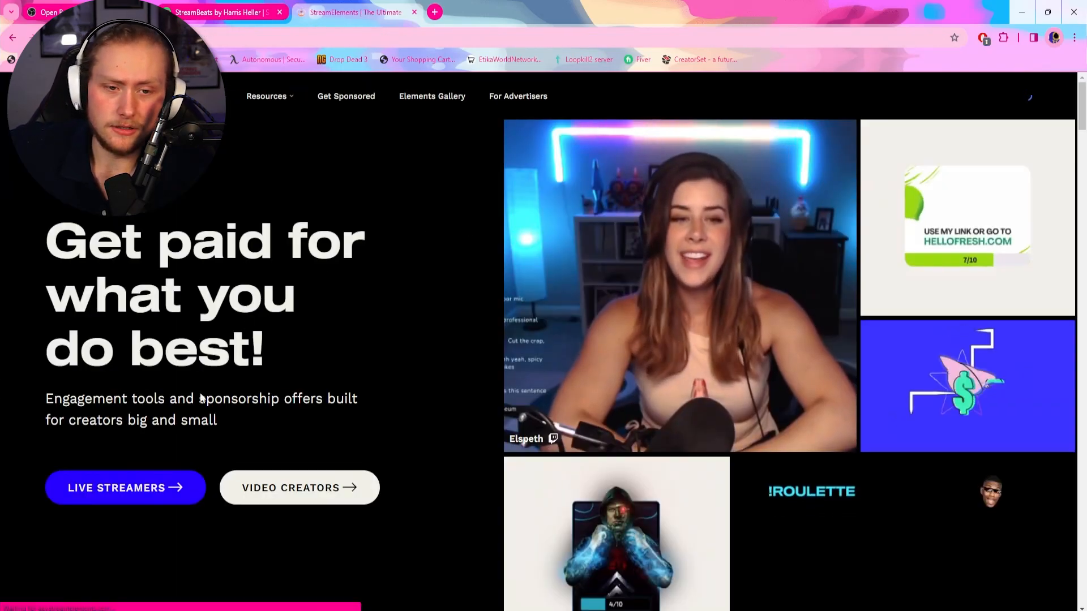
left_click(1013, 98)
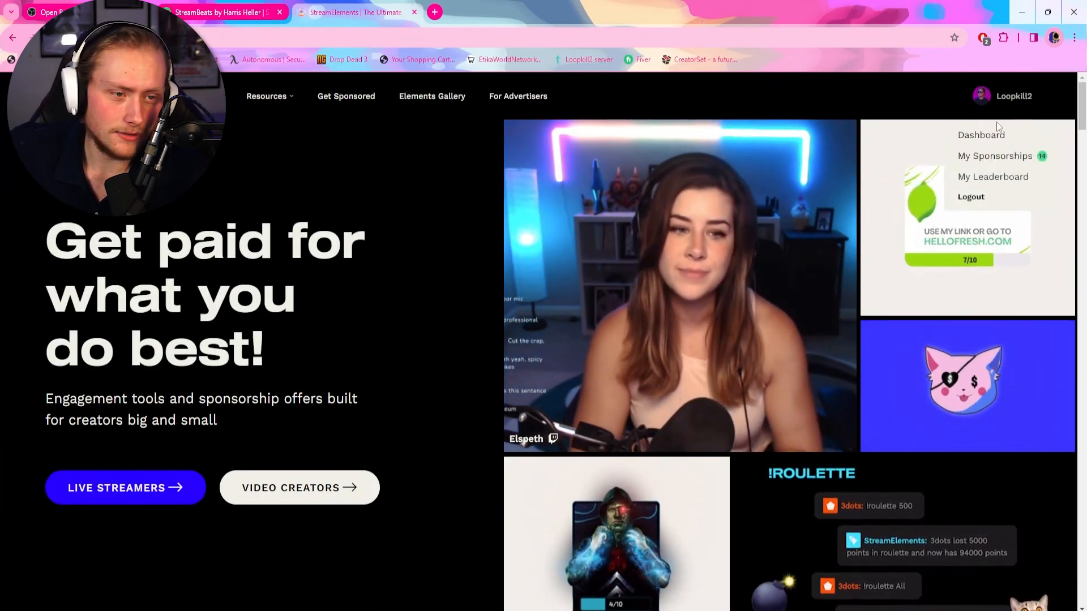
left_click(983, 135)
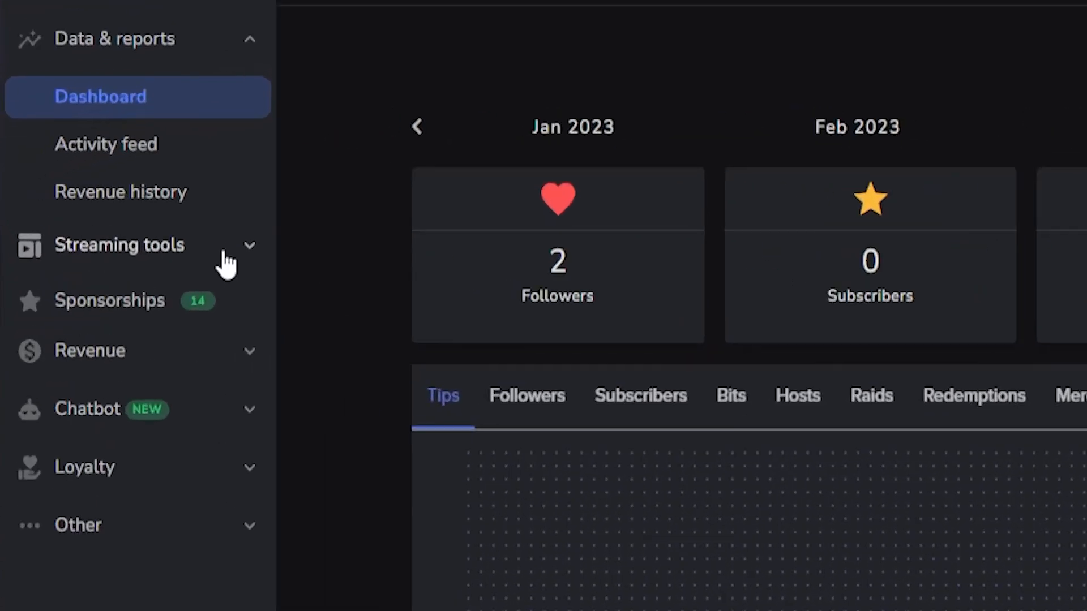
Create a new 1080p overlay in My Overlays and name it Twitch test
left_click(100, 220)
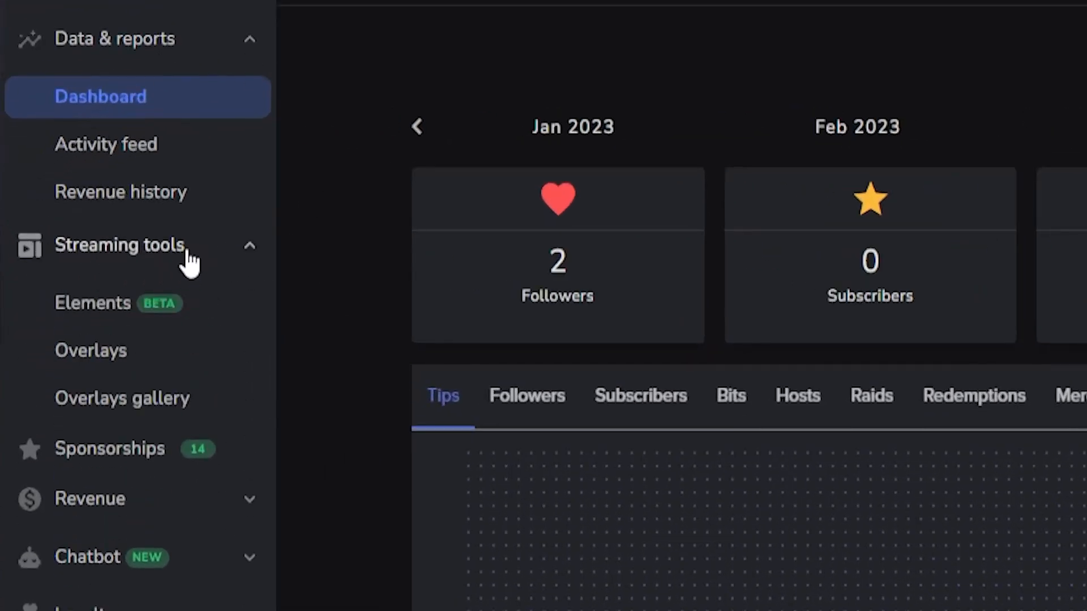
left_click(90, 358)
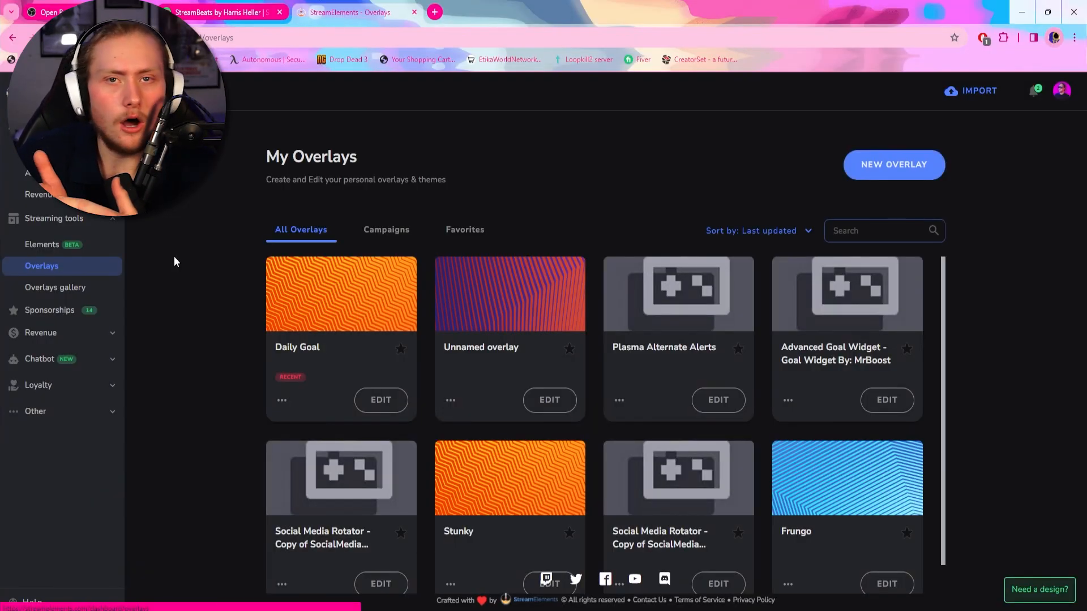
left_click(906, 164)
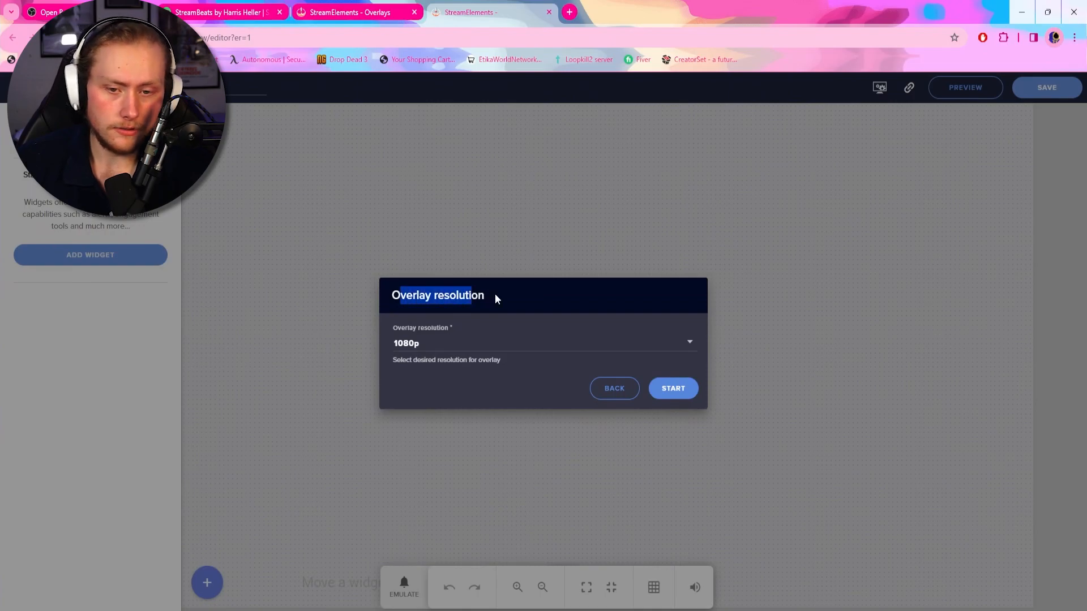
left_click(679, 396)
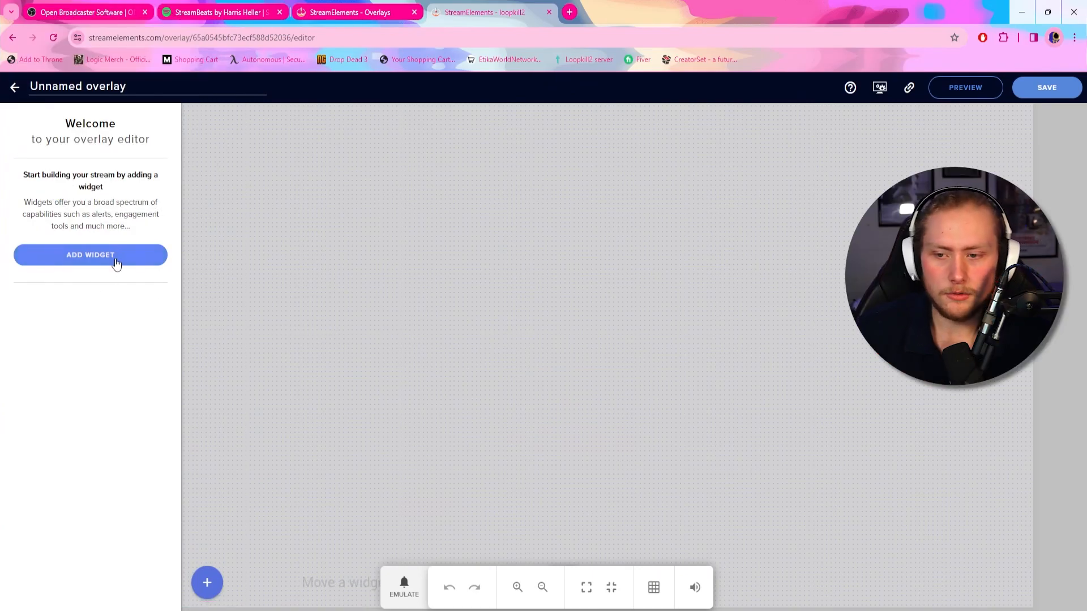
left_click(132, 85)
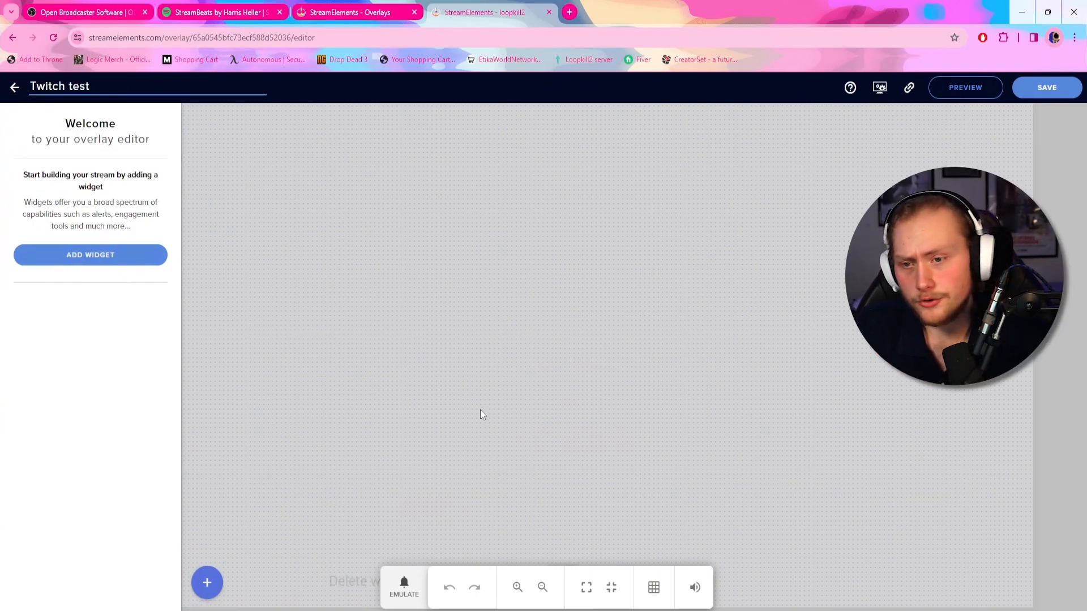
Add an AlertBox widget from the alerts category to the Twitch test overlay
left_click(71, 256)
mouse_move(269, 322)
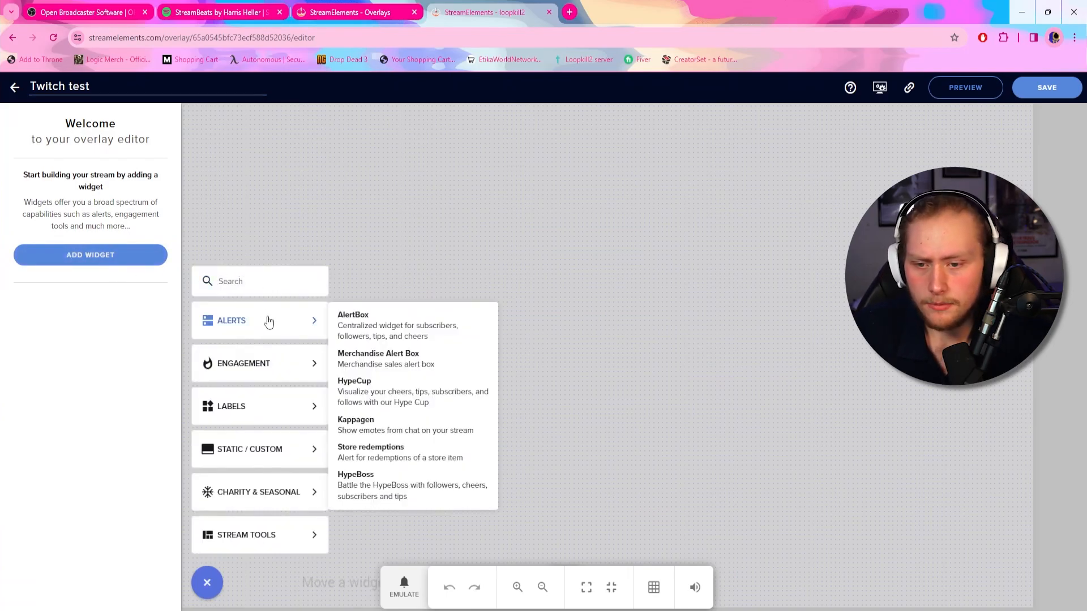
left_click(339, 315)
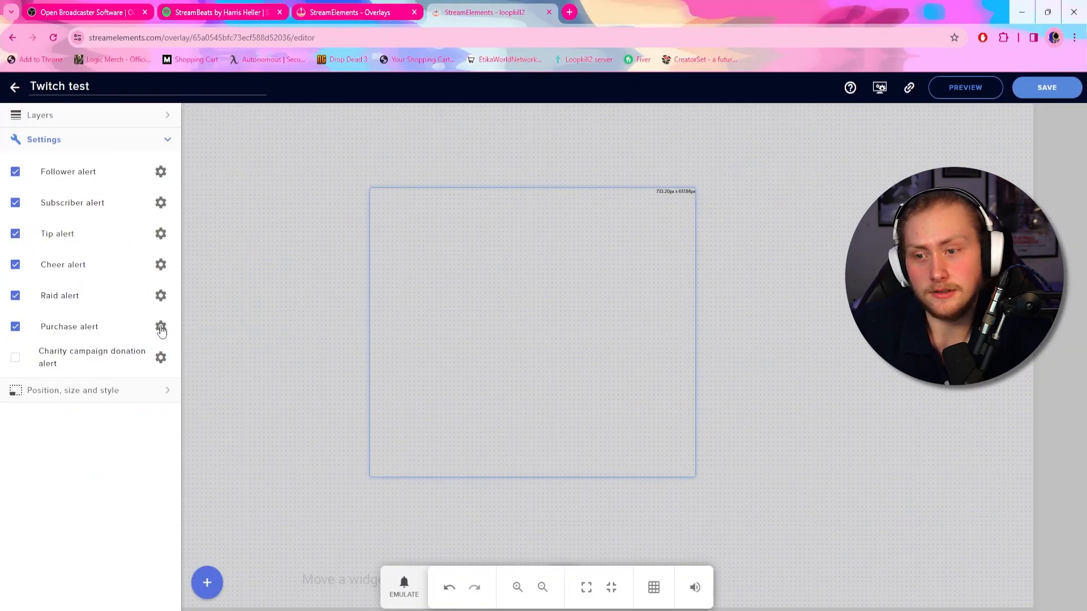
Open the AlertBox's follower alert settings and emulate a follower event to preview the default alert
left_click(161, 171)
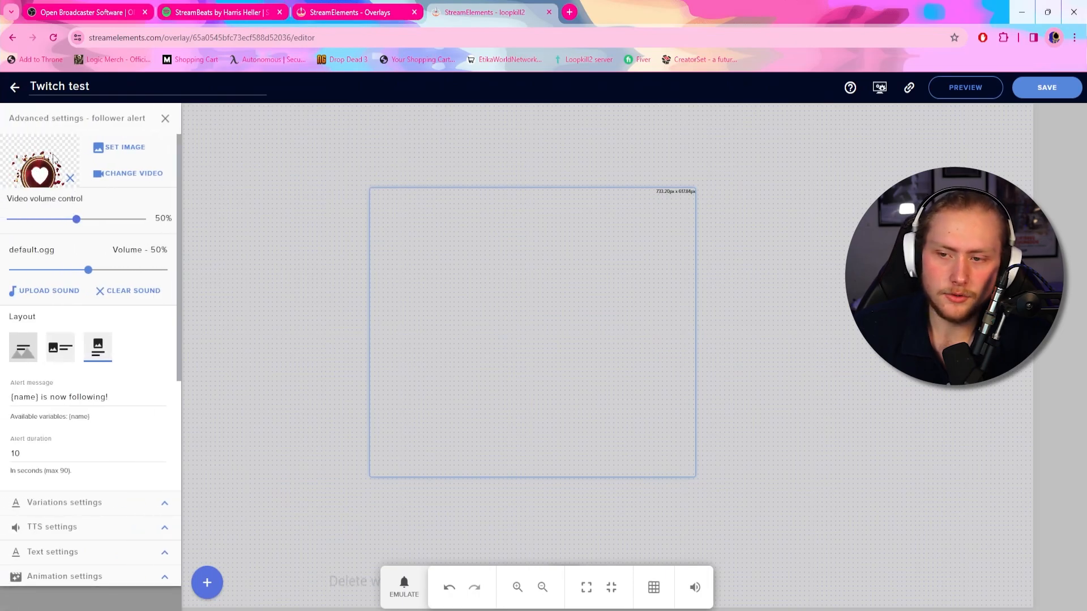
left_click(403, 587)
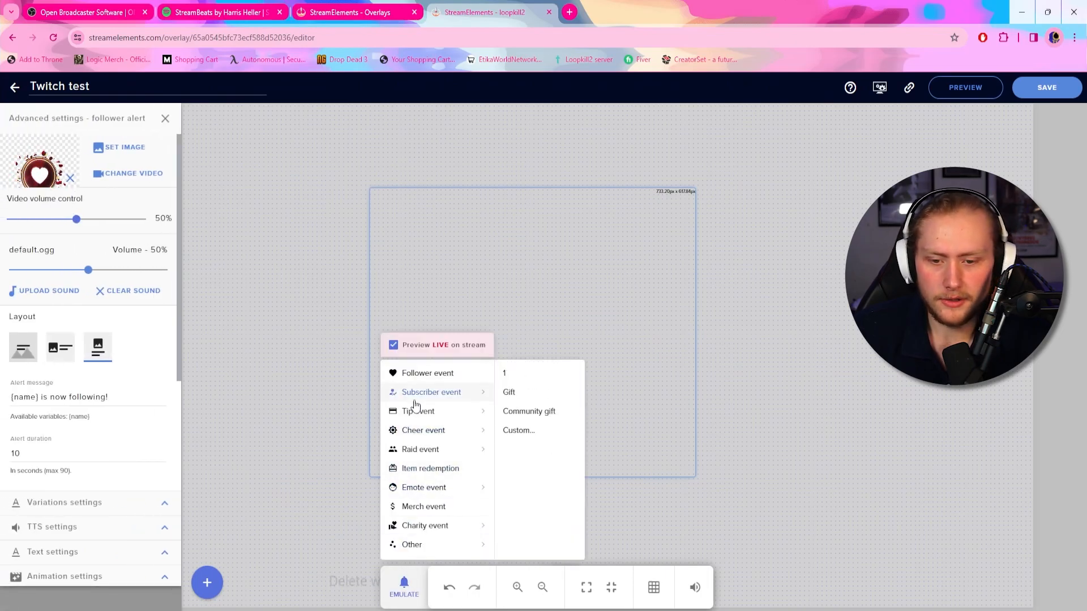
left_click(419, 373)
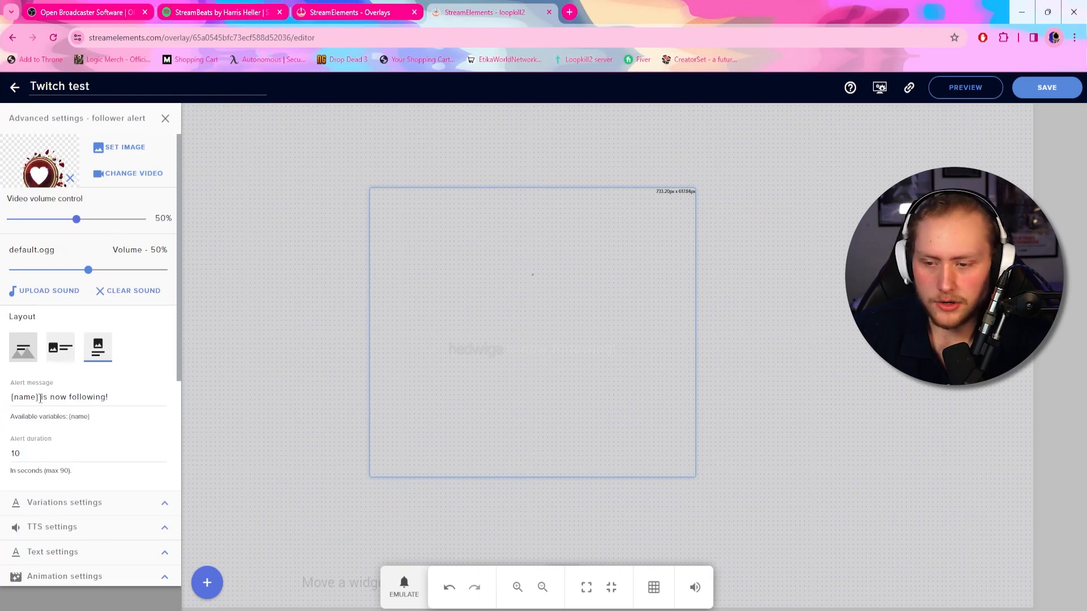
Change the follower alert message to "{name} is now Gaming With Power." and emulate a follower event to test it
left_click_drag(120, 398, 71, 400)
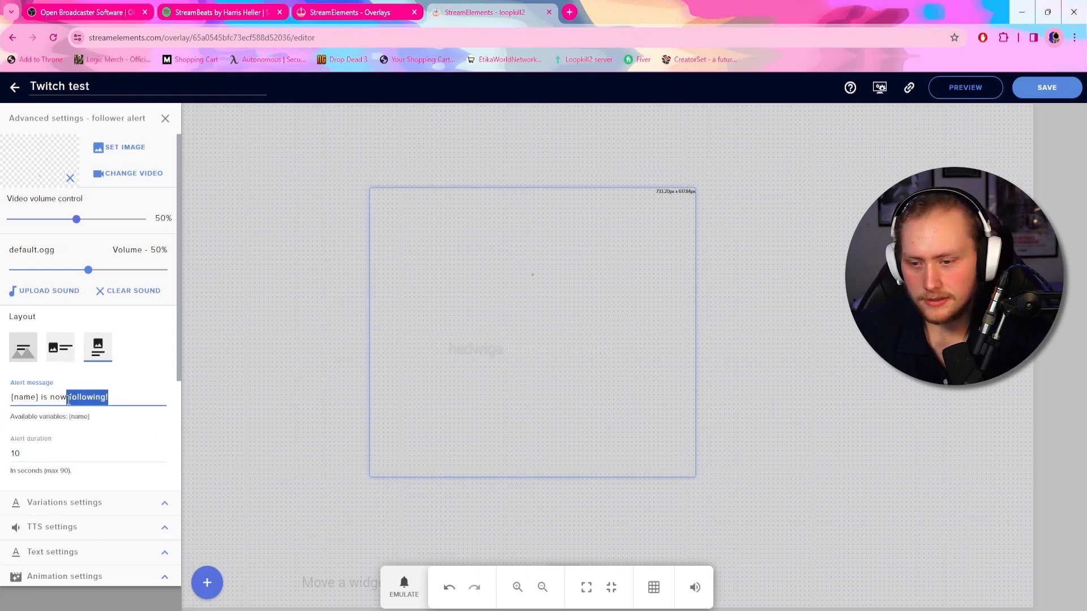
key("BackSpace")
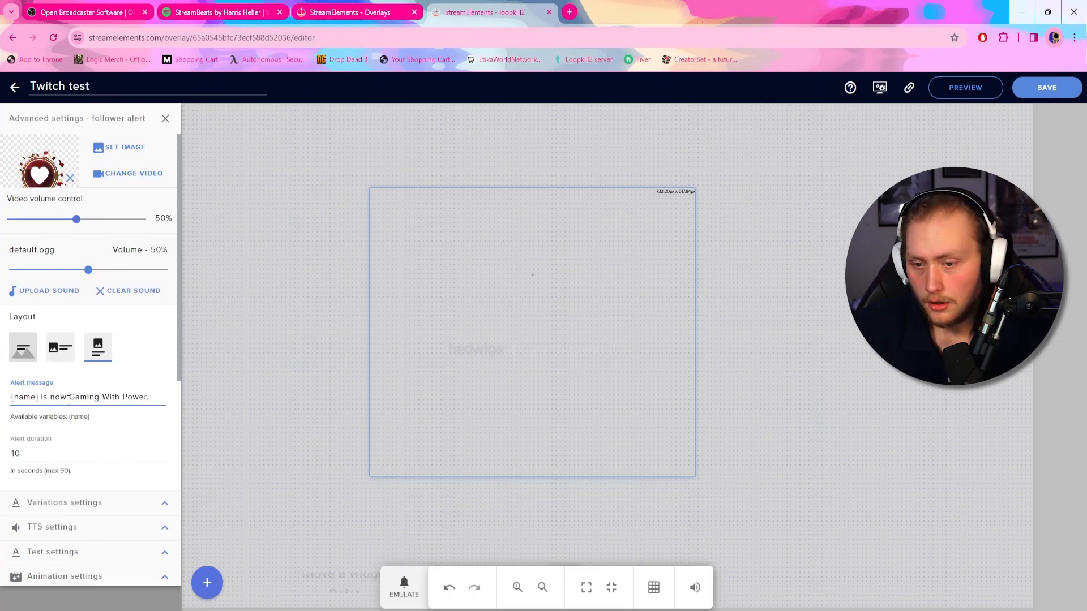
left_click(405, 586)
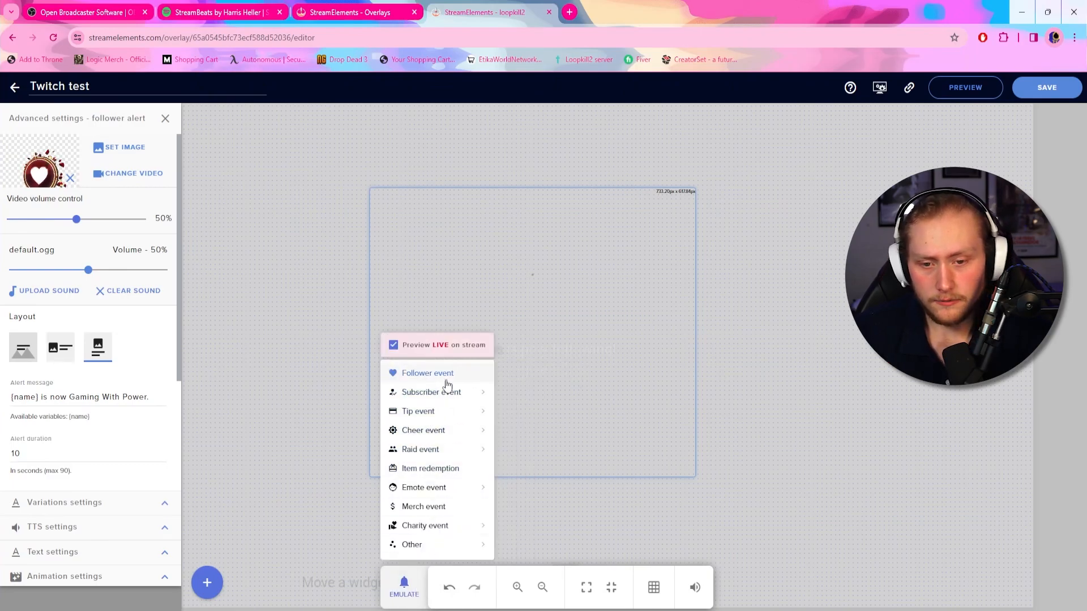
left_click(425, 373)
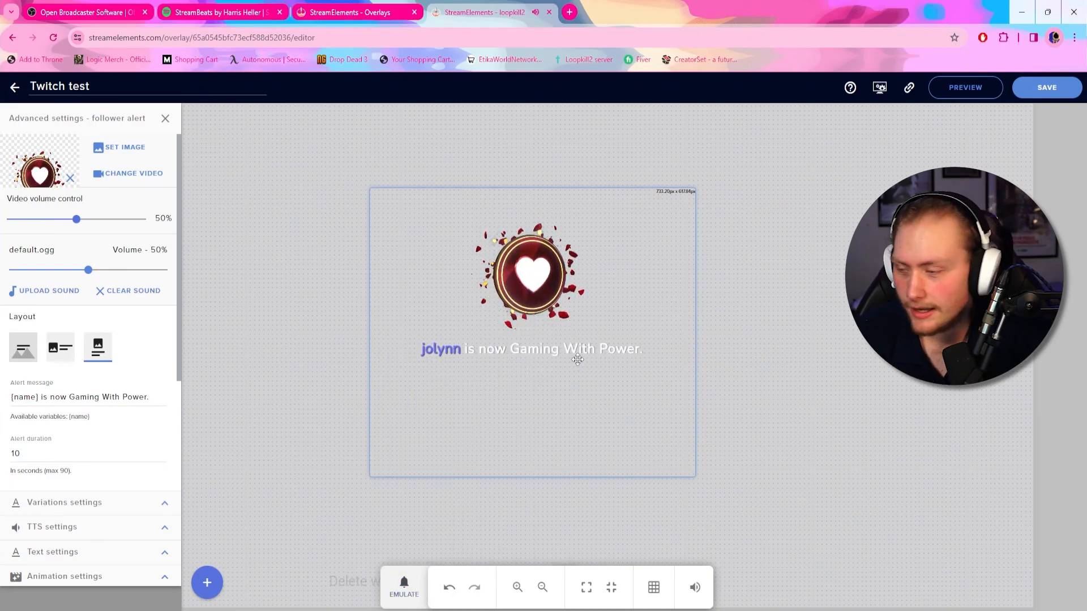
Review the remaining follower alert settings and shift the AlertBox slightly to the right on the canvas
scroll(24, 295, "down", 3)
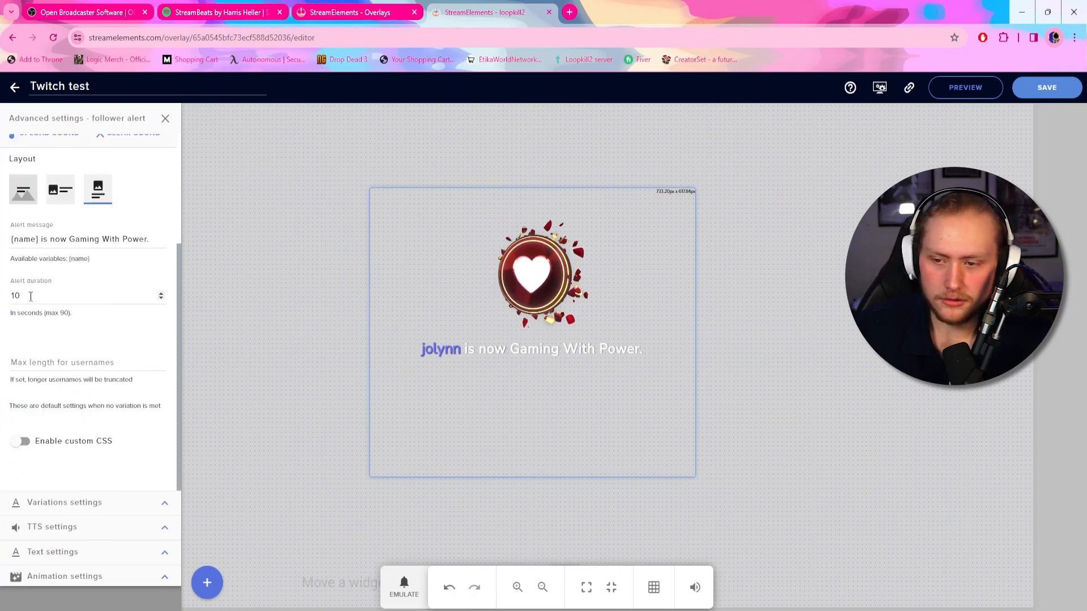
scroll(114, 437, "up", 3)
scroll(90, 444, "down", 3)
scroll(69, 373, "up", 3)
left_click_drag(551, 283, 591, 278)
Add the "Your stream's chat" widget from the stream tools and place it in the overlay's lower-left corner
left_click(216, 579)
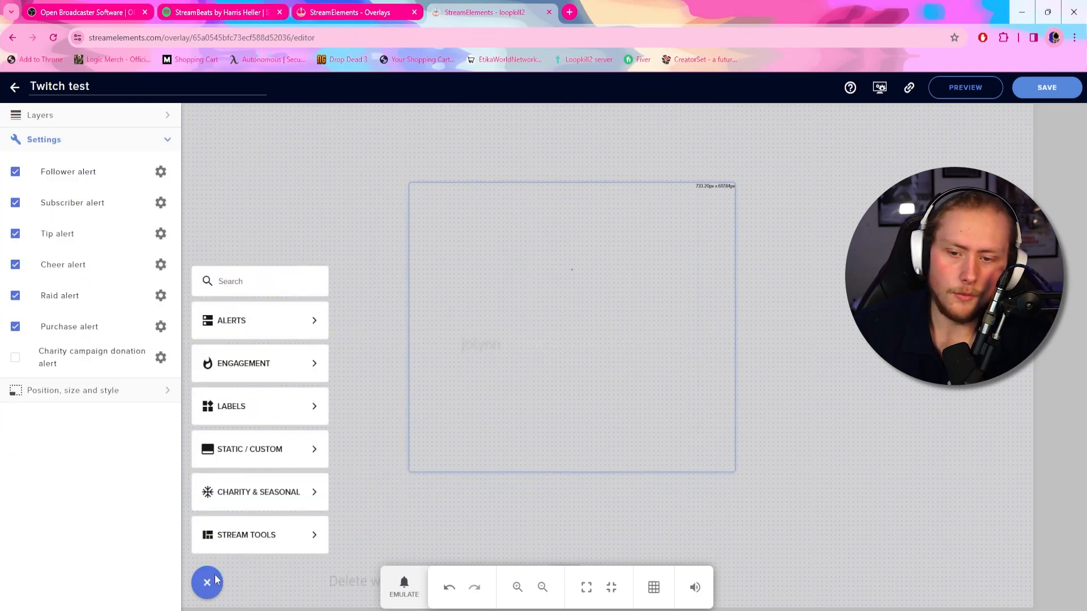
mouse_move(264, 377)
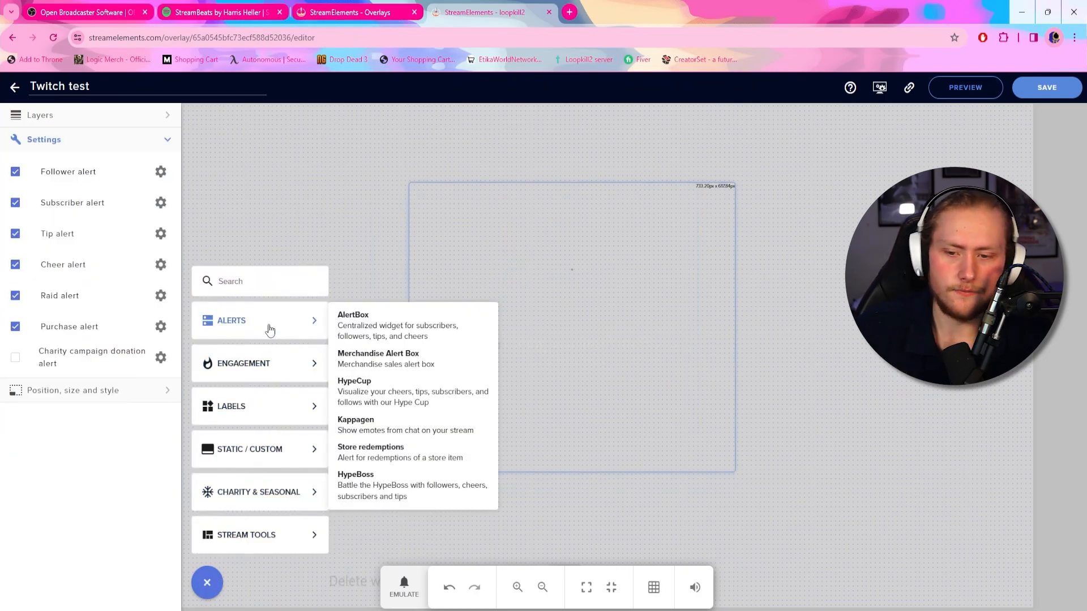
mouse_move(271, 454)
mouse_move(265, 529)
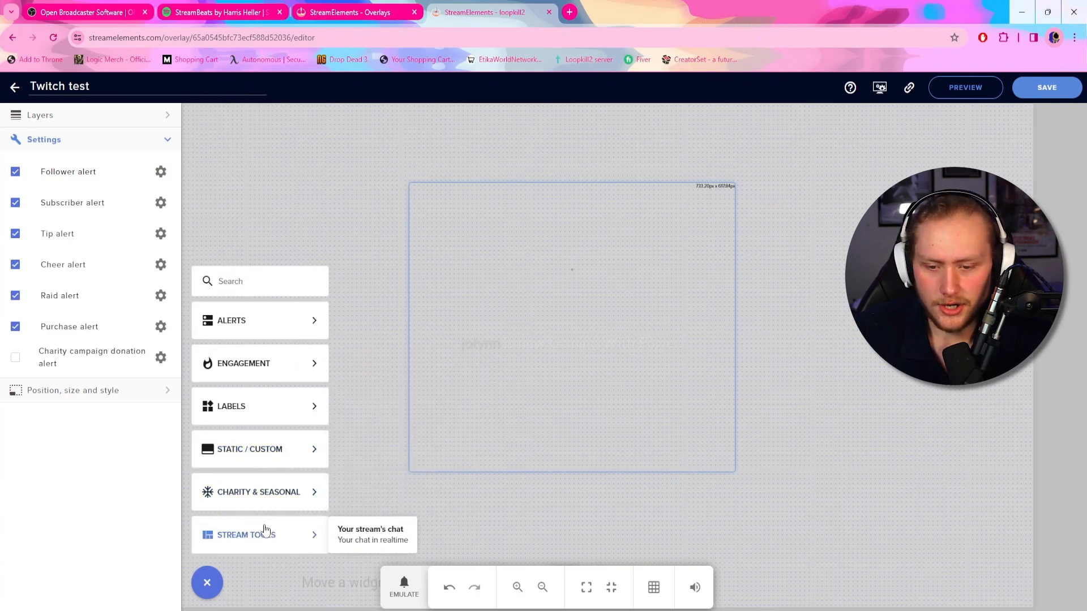
left_click(360, 538)
left_click_drag(257, 258, 258, 505)
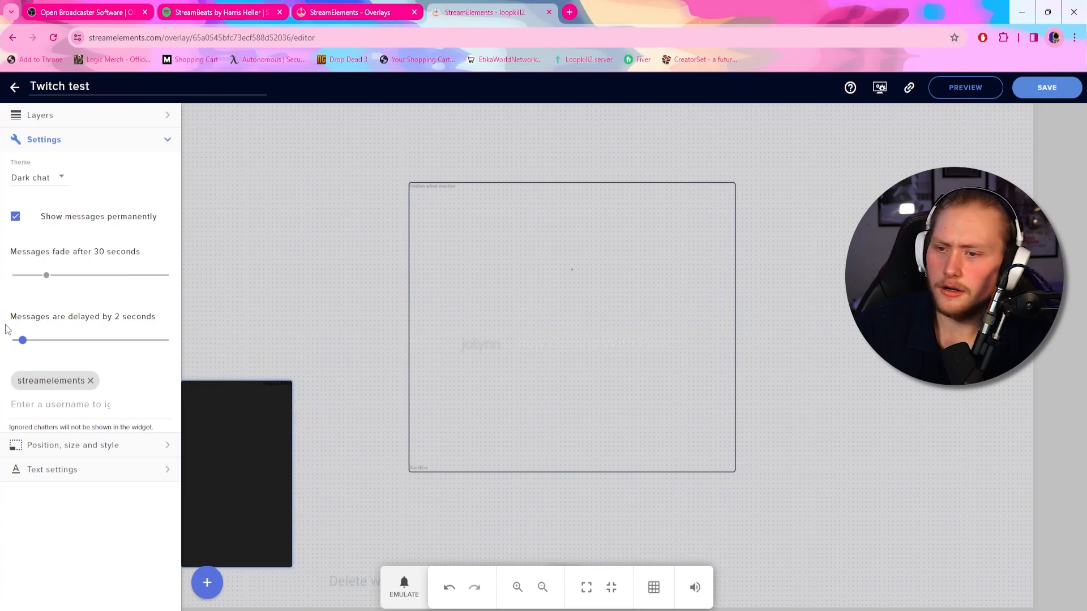
Set the chat widget's theme to Custom and enlarge the widget to about 291 × 415 px
left_click(62, 175)
left_click(28, 262)
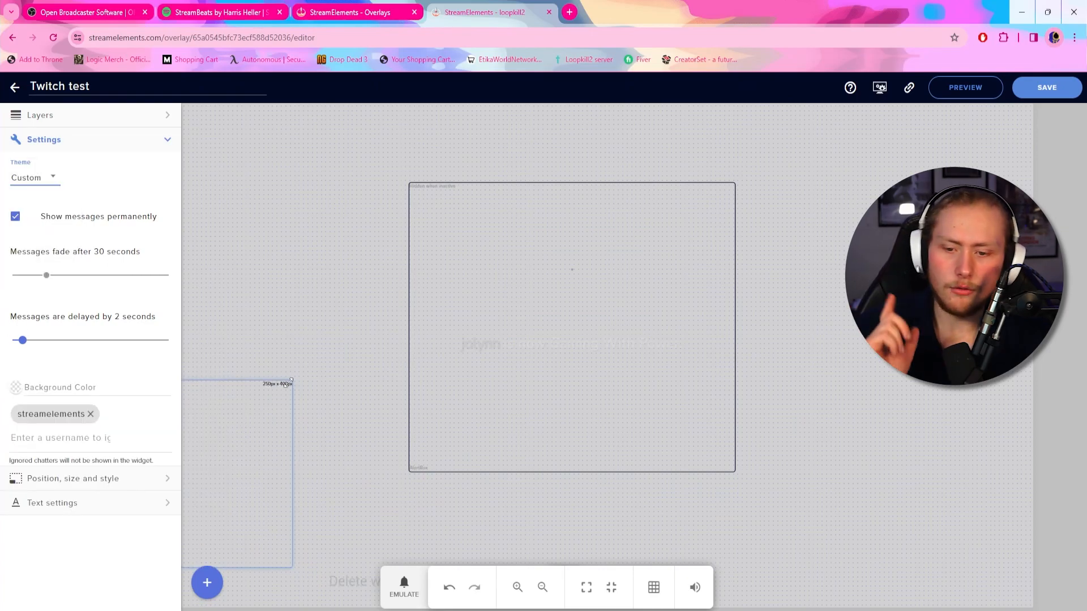
left_click_drag(288, 385, 310, 375)
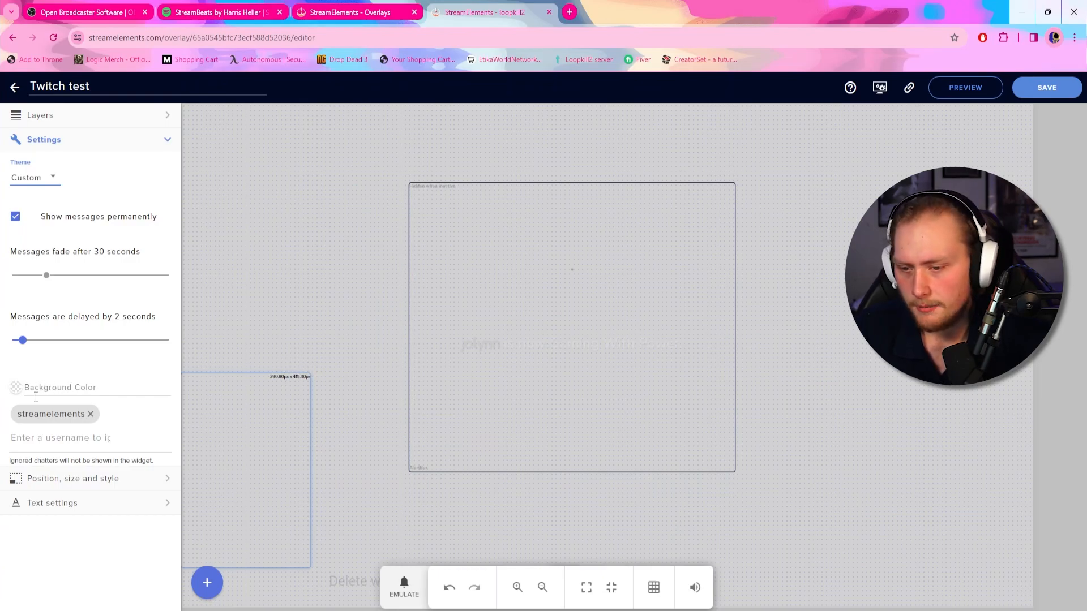
Set the chat text to Helvetica Neue in black, rgb(0, 0, 0), with a size of 22
left_click(59, 502)
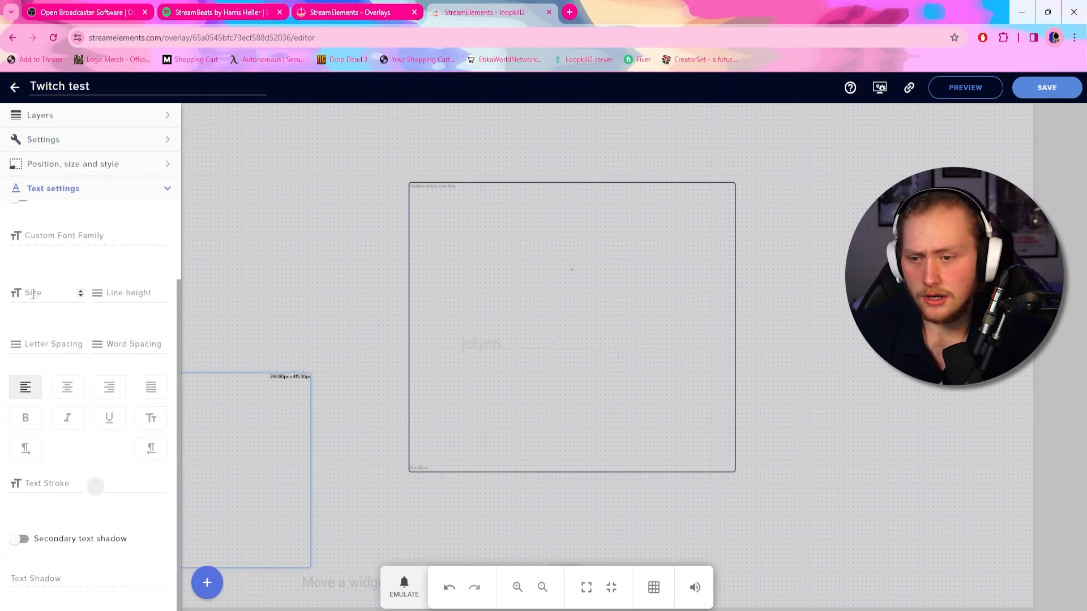
left_click(63, 261)
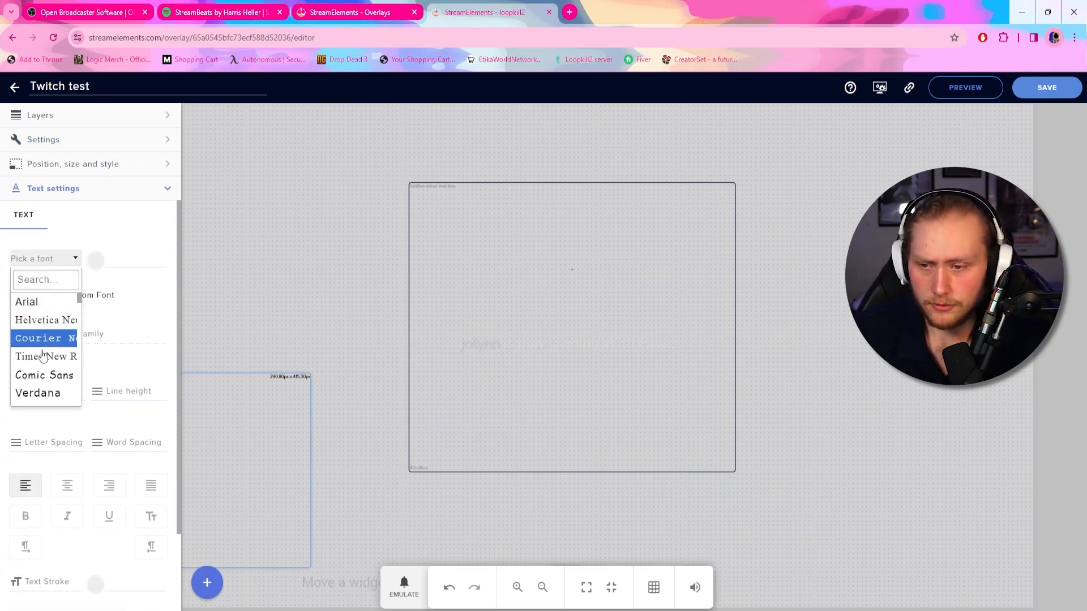
left_click(43, 318)
left_click(93, 263)
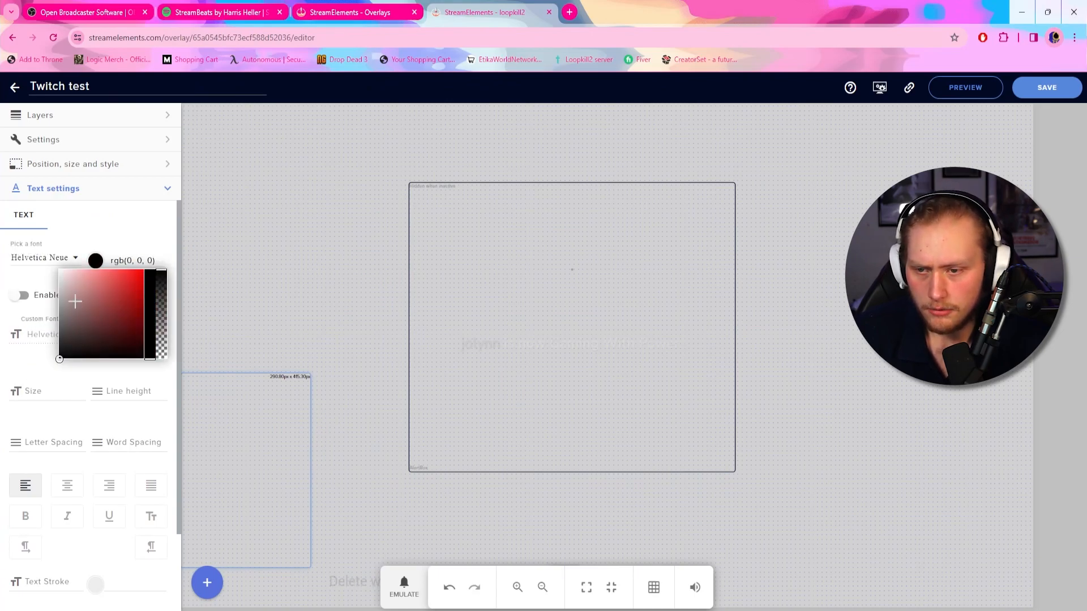
left_click(138, 234)
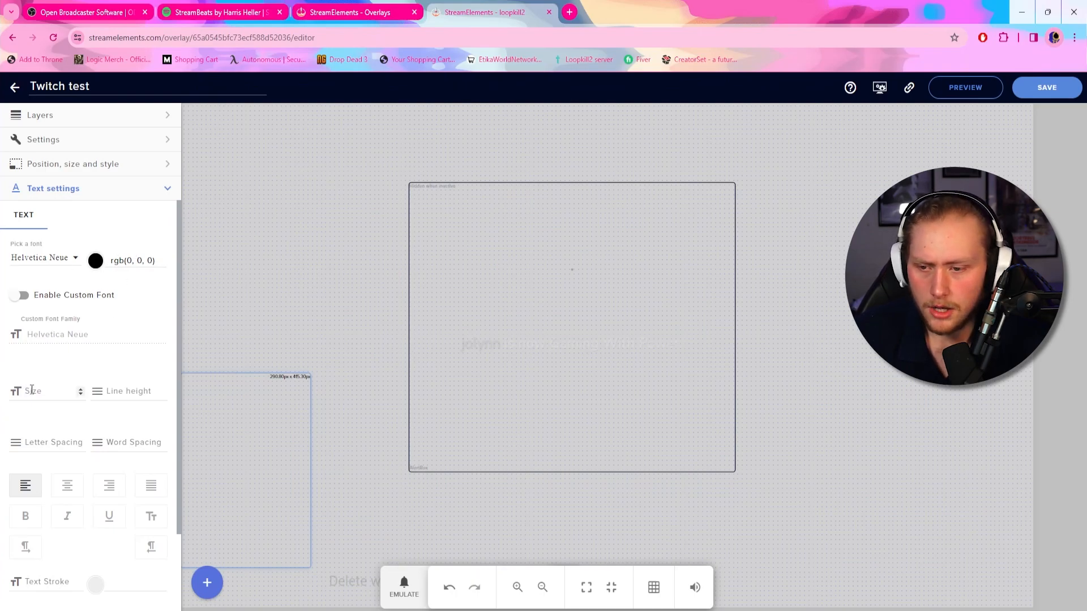
left_click(80, 389)
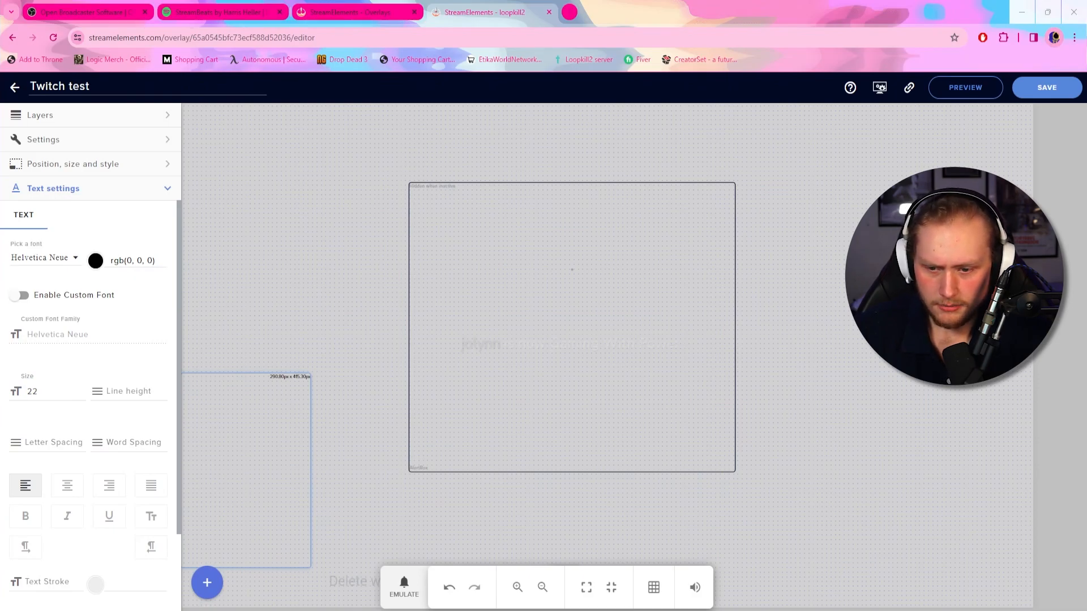
Nudge the chat widget slightly upward along the overlay's left edge and make its text bold and italic
mouse_move(229, 484)
left_mouse_down()
mouse_move(240, 433)
mouse_move(232, 476)
left_mouse_up()
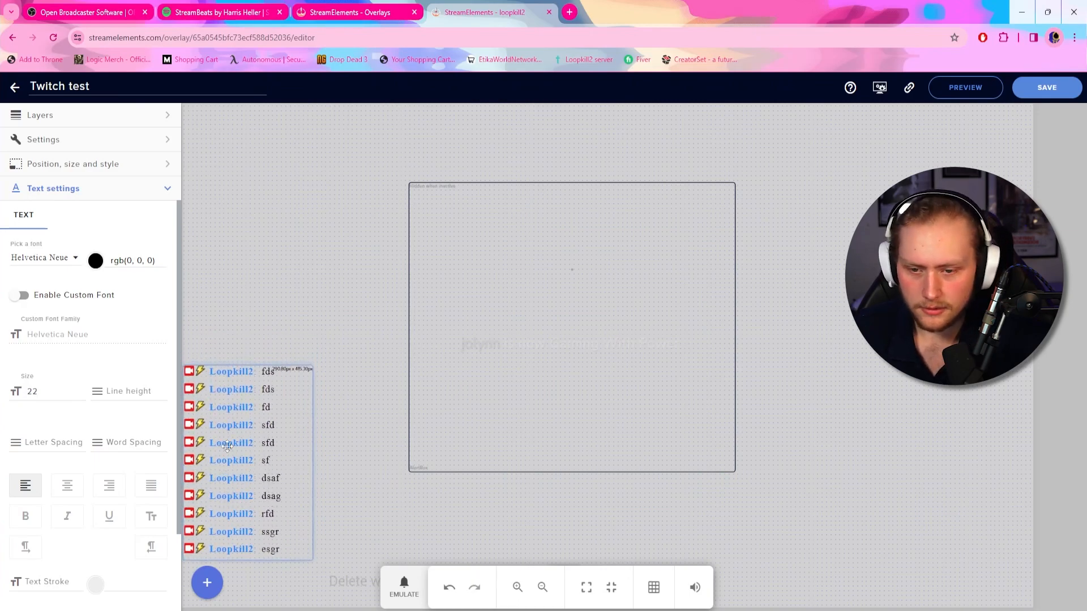
scroll(54, 472, "down", 2)
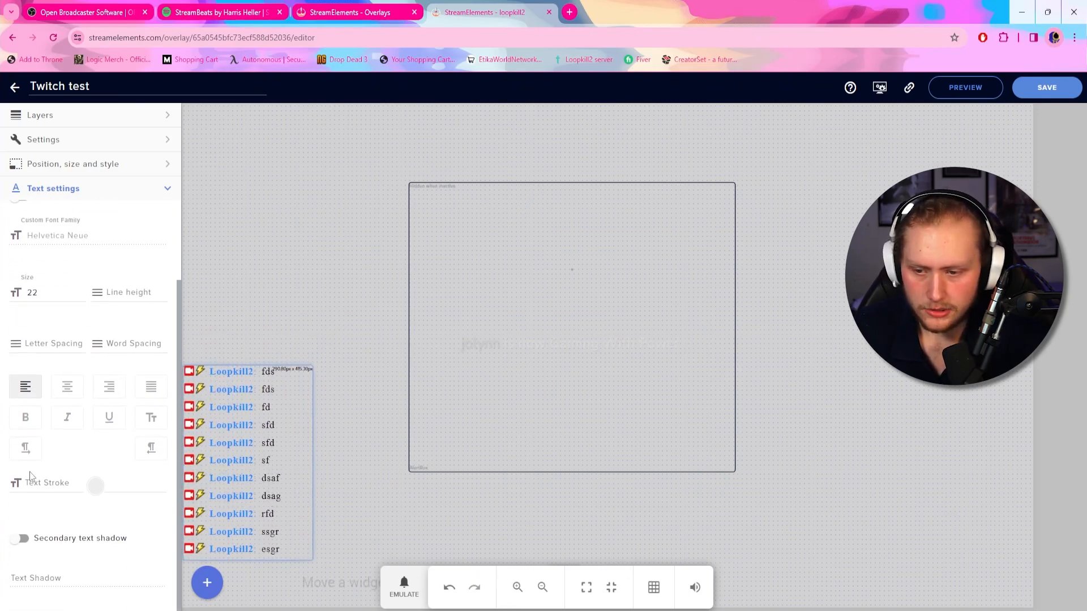
left_click(30, 426)
left_click(69, 423)
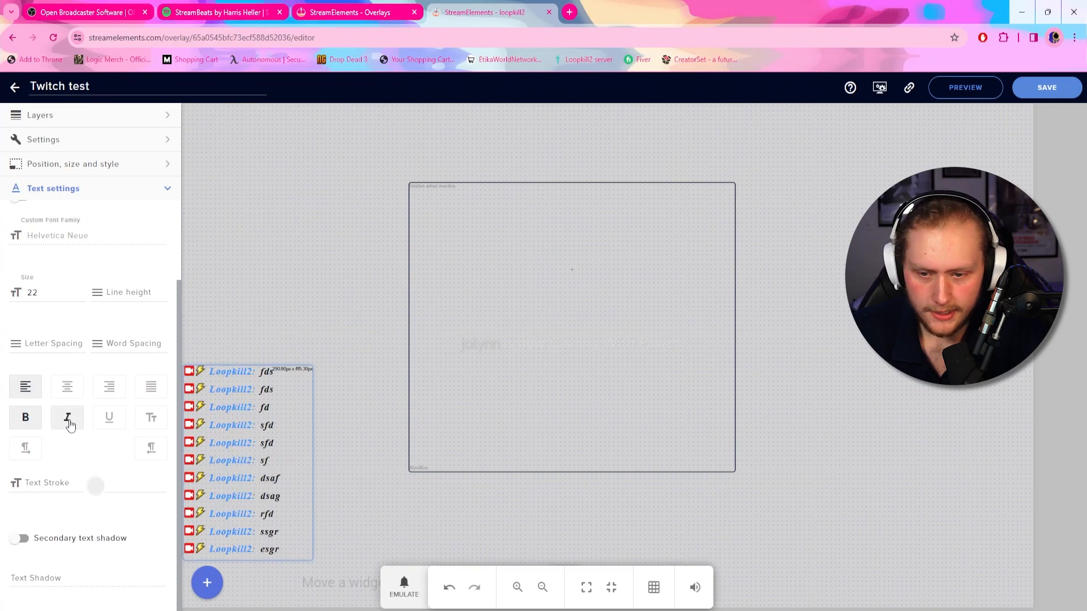
Give the chat text a white stroke of 0.37 and save the overlay
left_click(94, 486)
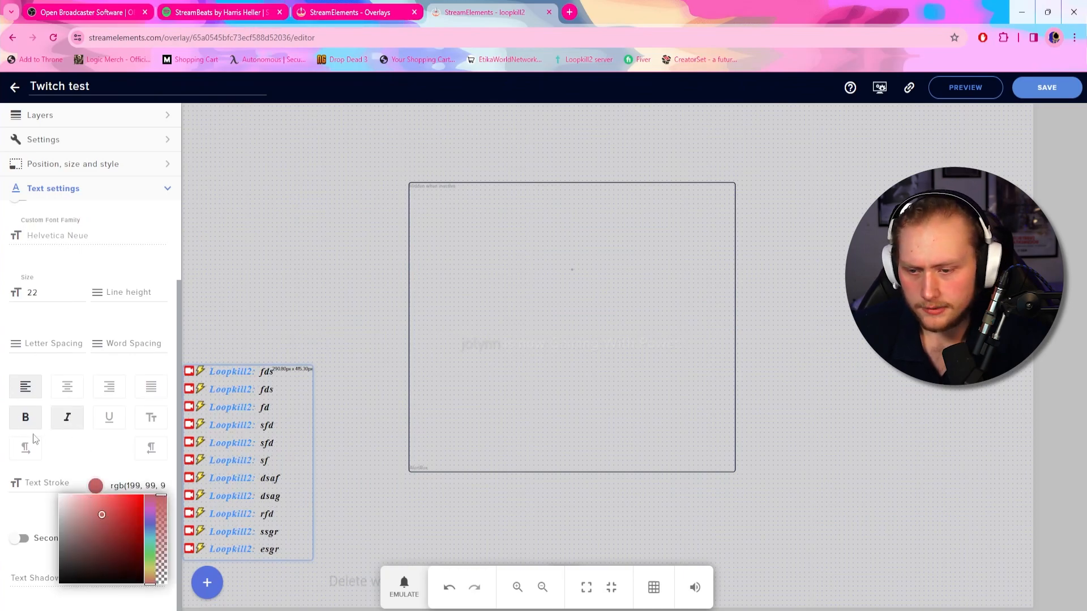
left_click(79, 485)
left_click(79, 483)
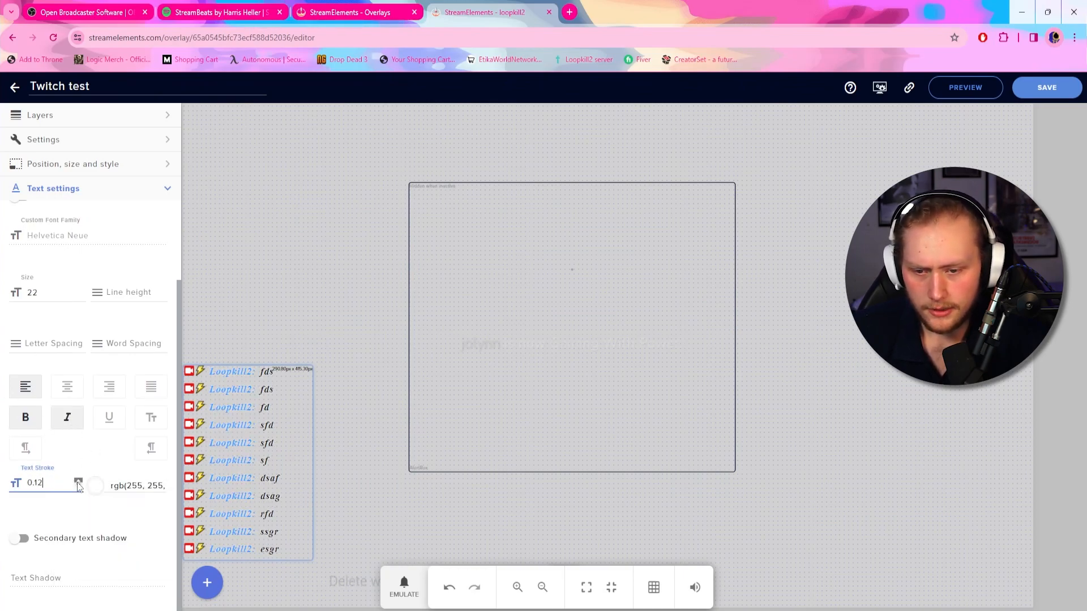
left_click_drag(79, 483, 79, 483)
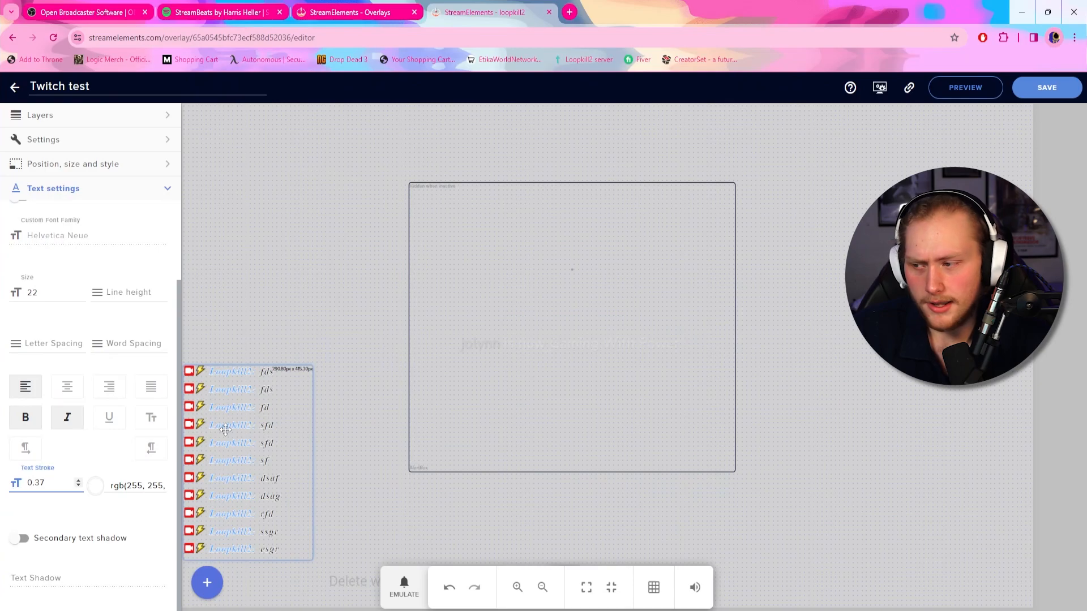
left_click(1047, 90)
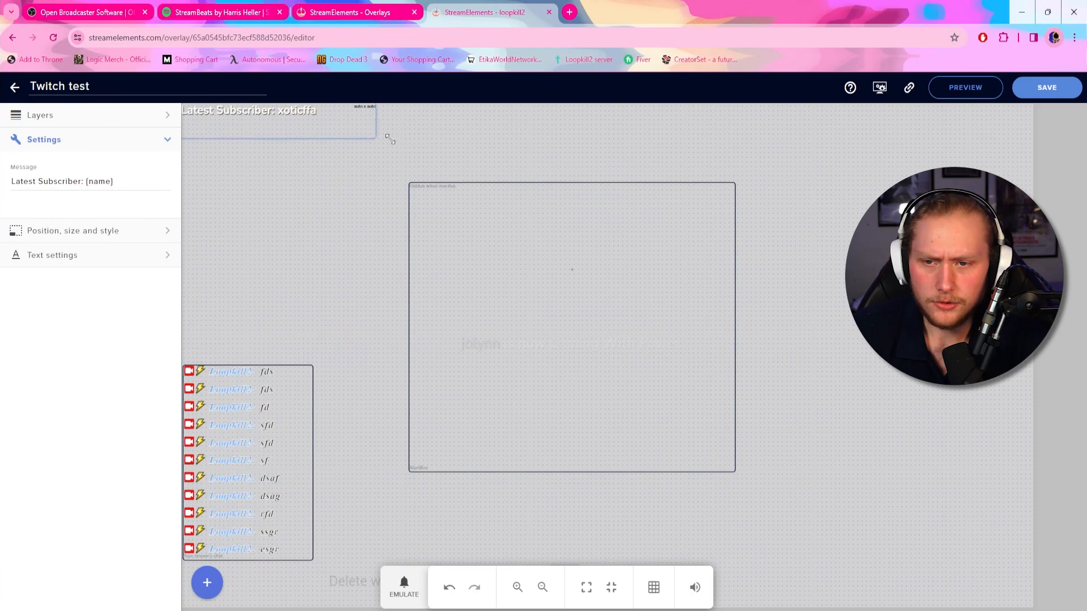
Enlarge the Latest Subscriber label's box to about 590 × 125 px and increase its font size
left_click_drag(379, 140, 444, 162)
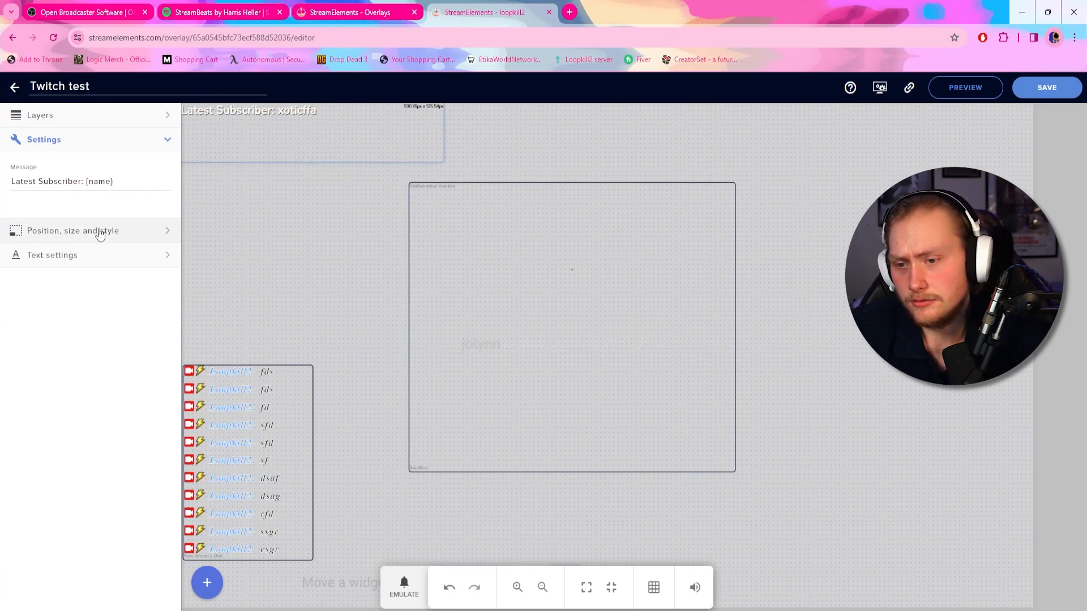
left_click(88, 261)
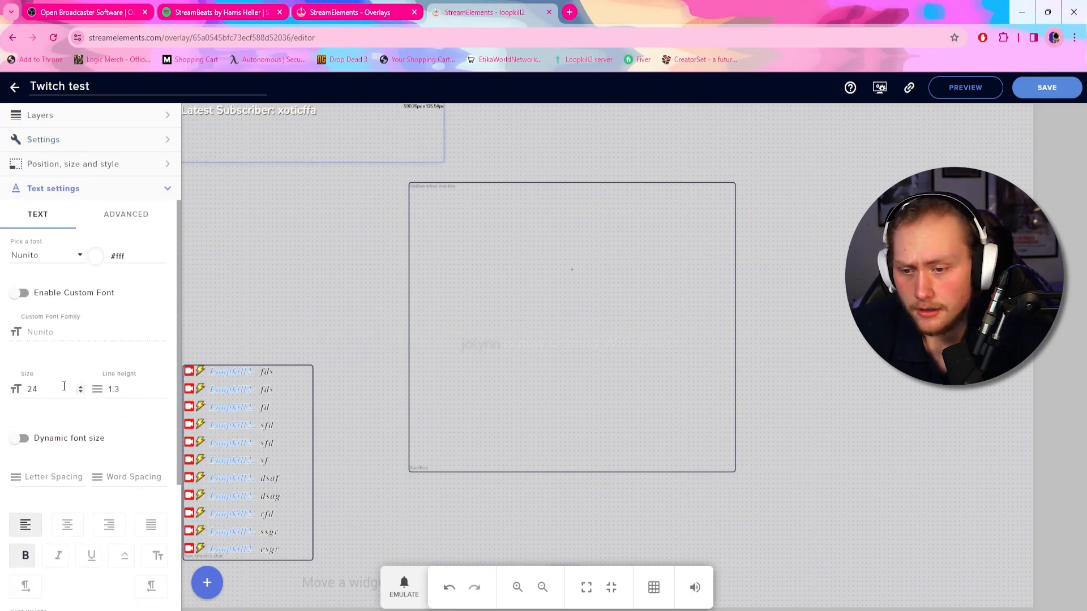
left_click(81, 388)
mouse_move(298, 122)
left_mouse_down()
mouse_move(300, 112)
mouse_move(300, 124)
left_mouse_up()
left_click(171, 188)
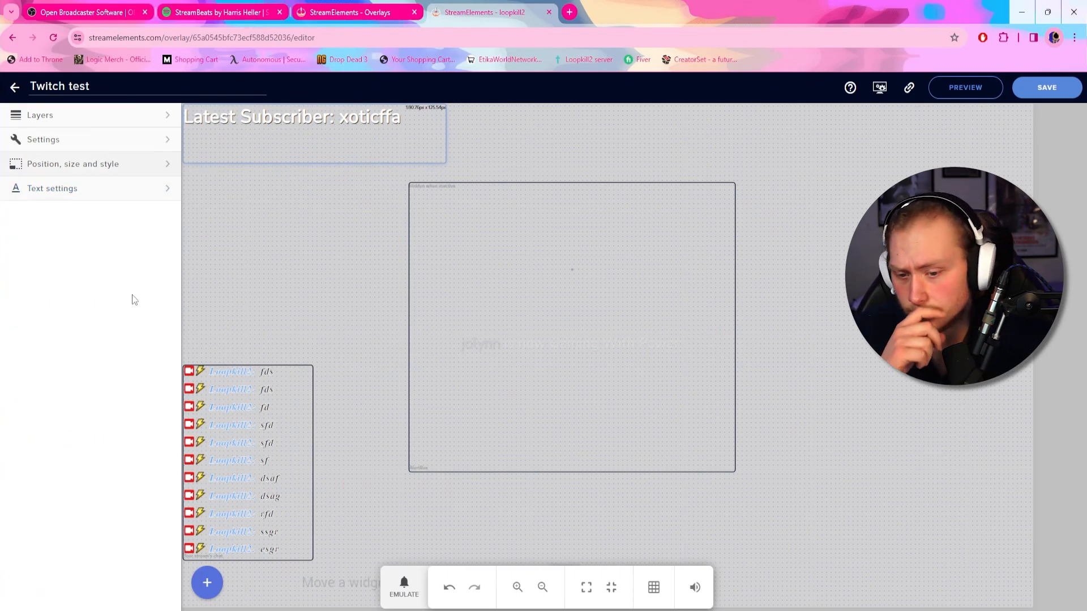
Move the Latest Subscriber label to the overlay's lower-right corner
left_click(207, 583)
mouse_move(274, 330)
left_click_drag(285, 119, 875, 552)
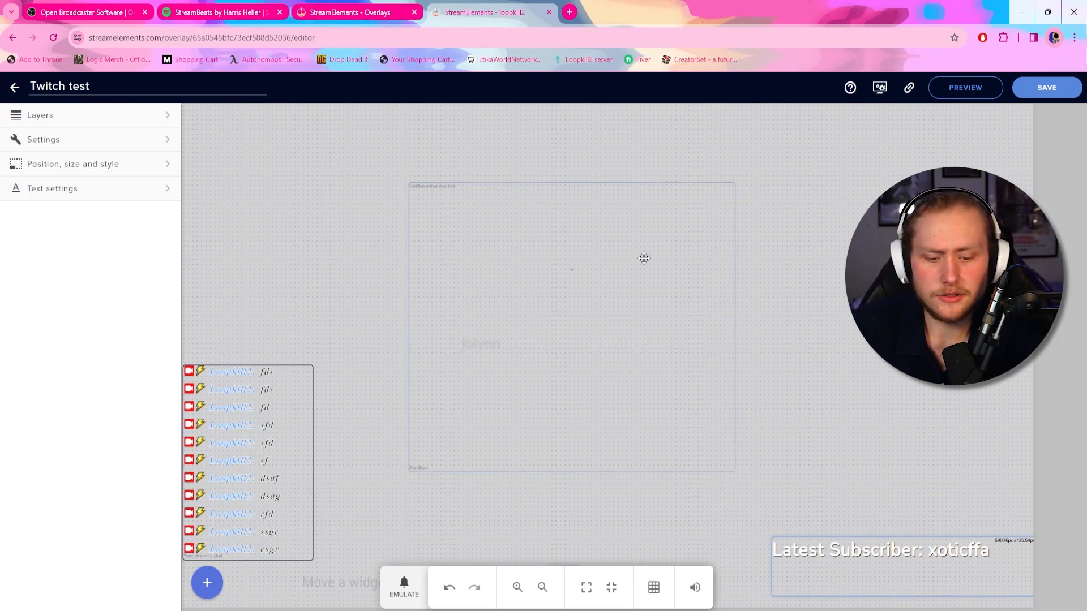
Copy the Twitch test overlay's URL and switch to OBS
left_click(909, 90)
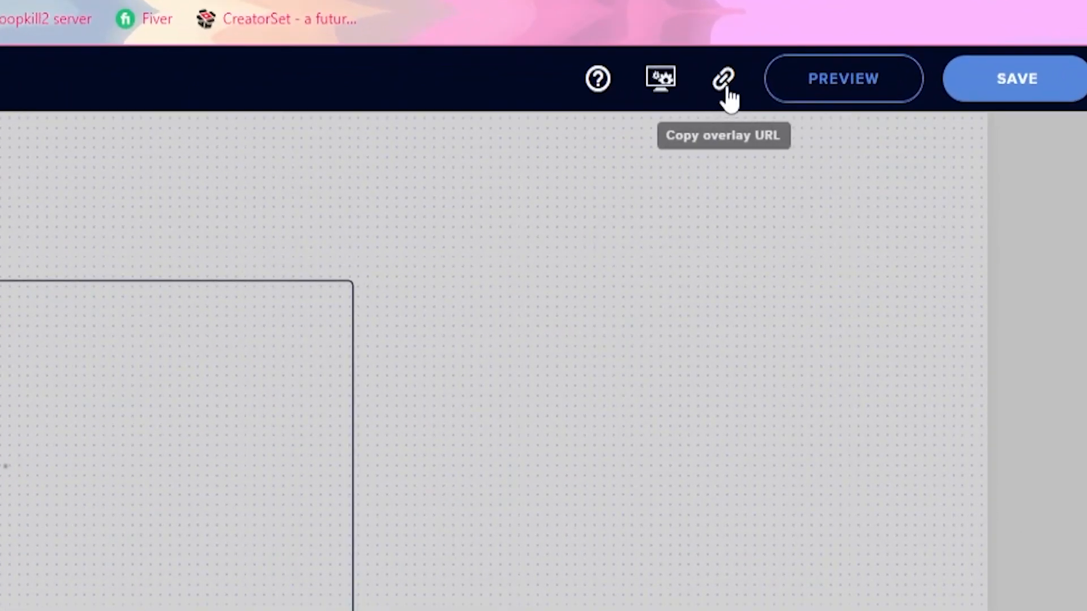
left_click(729, 78)
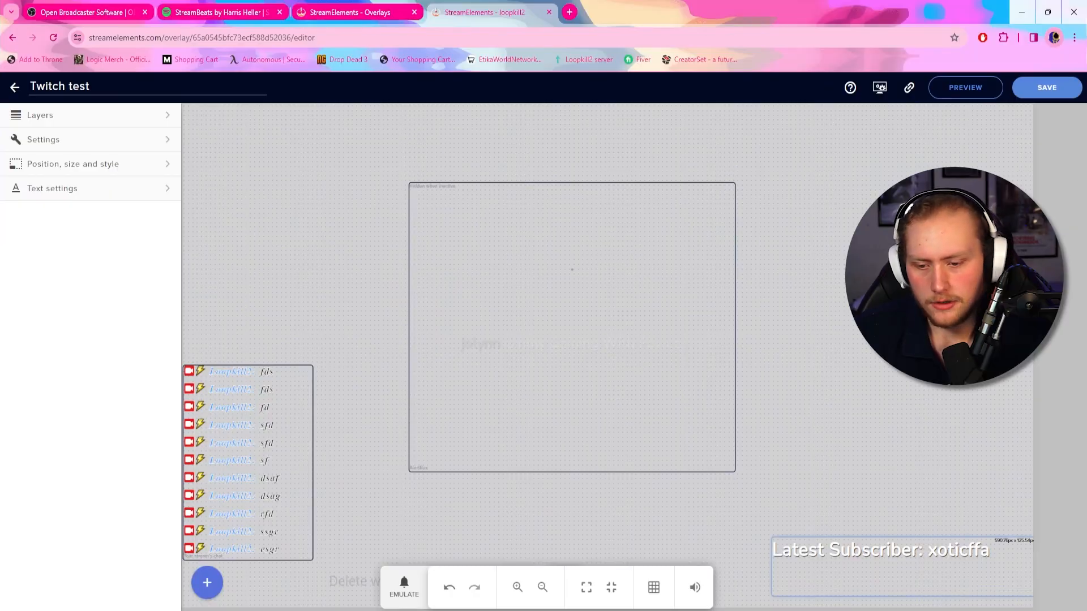
left_click(232, 578)
left_click(138, 581)
left_click(130, 429)
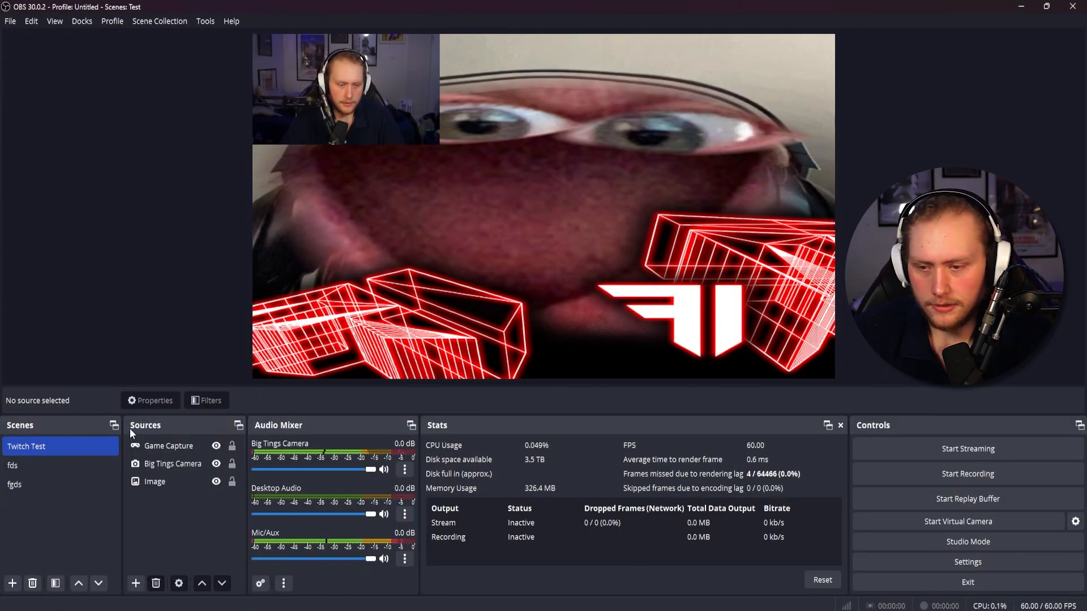
Add a new browser source named Overlay to the Twitch Test scene
left_click(136, 584)
left_click(205, 350)
key("BackSpace")
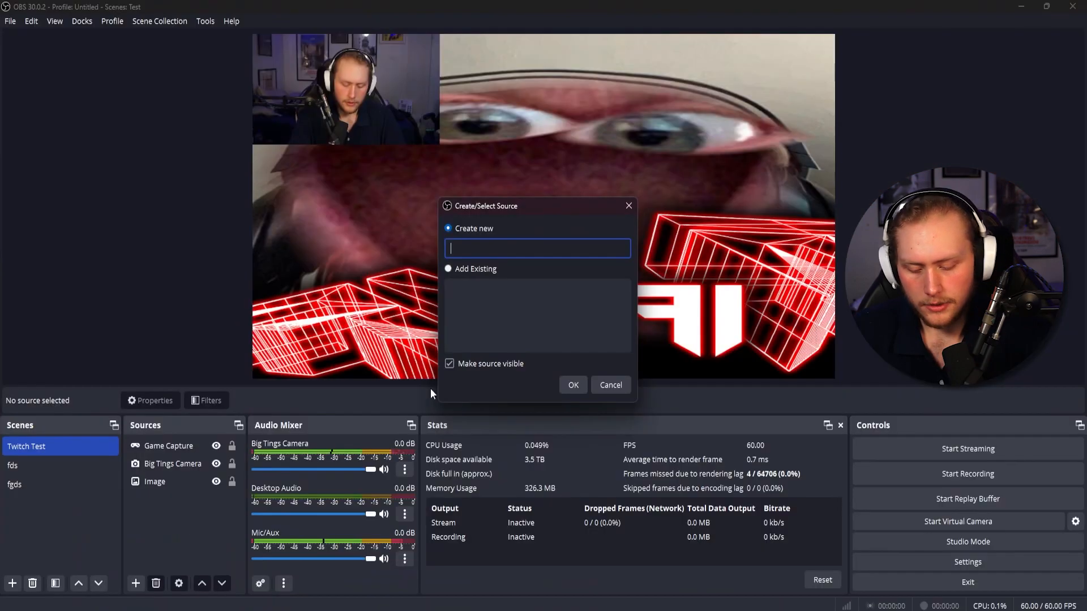
type("Overlay")
key("Return")
Set the Overlay browser source to 1920 × 1080 and load the copied overlay URL in it
type("1920")
key("Tab")
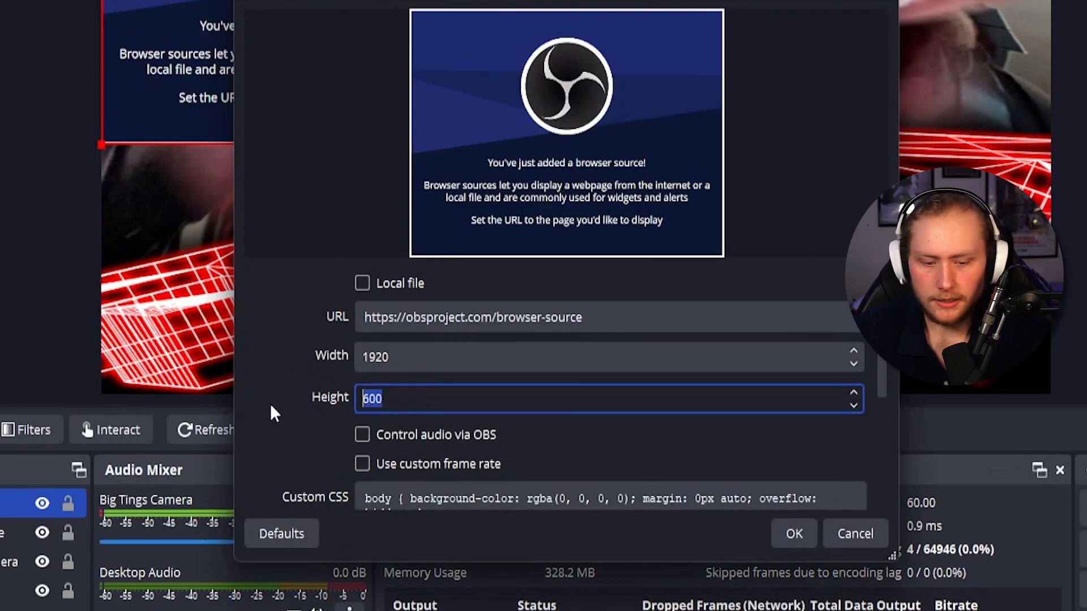
type("1080")
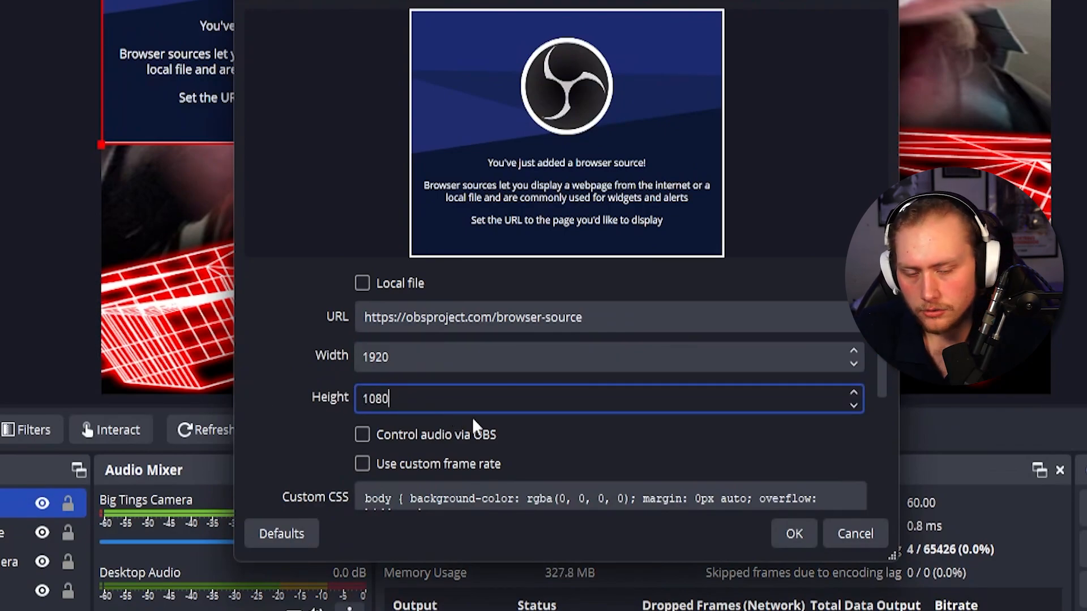
left_click_drag(626, 315, 323, 324)
key("ctrl+v")
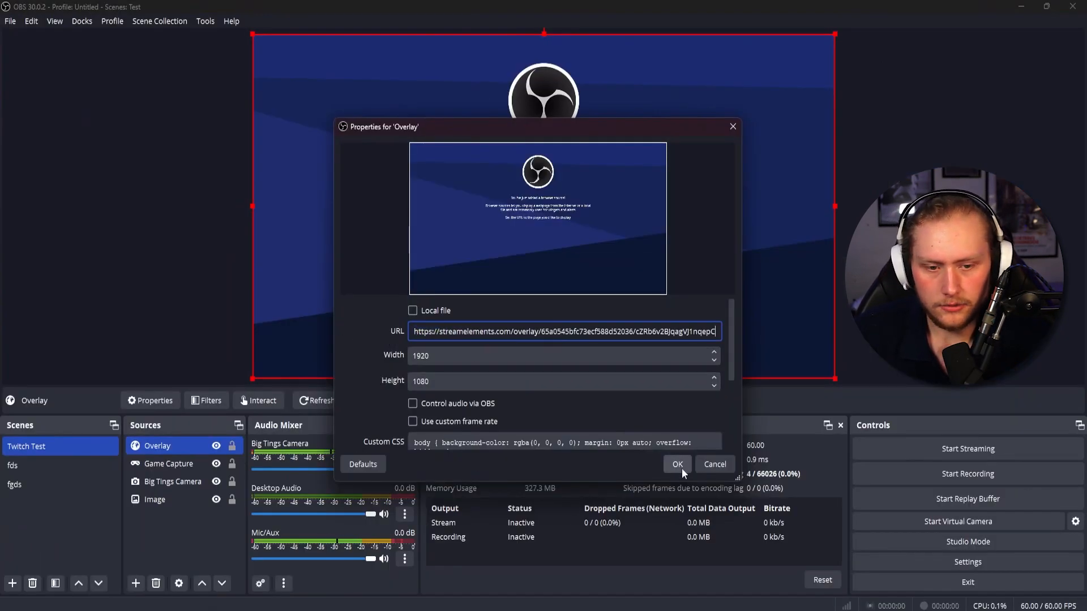
left_click(677, 466)
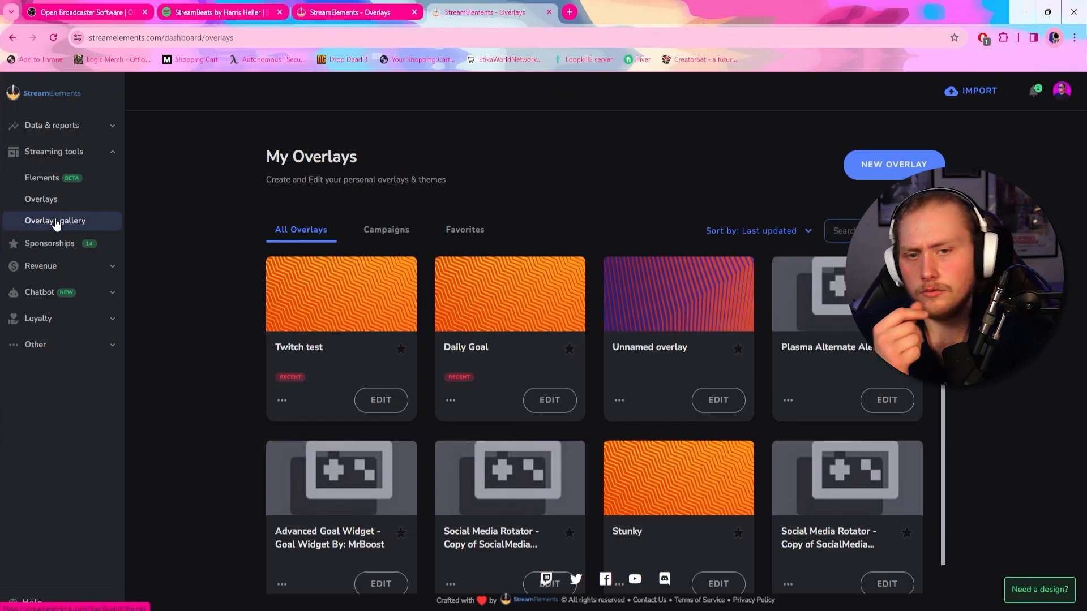
Create a set of overlays from the Blue Moonstone Animated Super Theme in the StreamElements overlays gallery
left_click(56, 221)
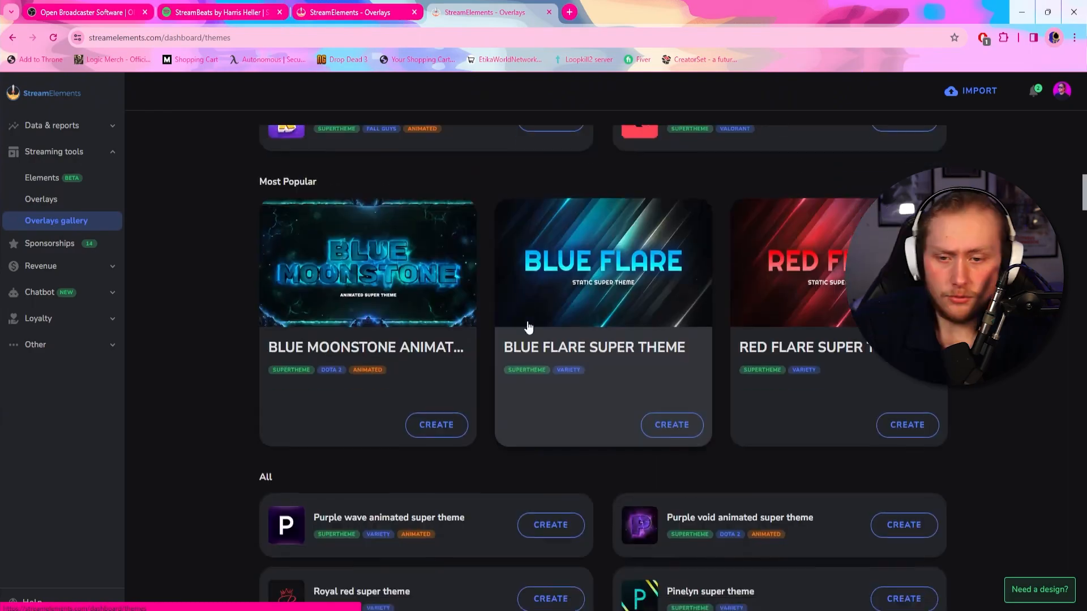
scroll(517, 323, "down", 7)
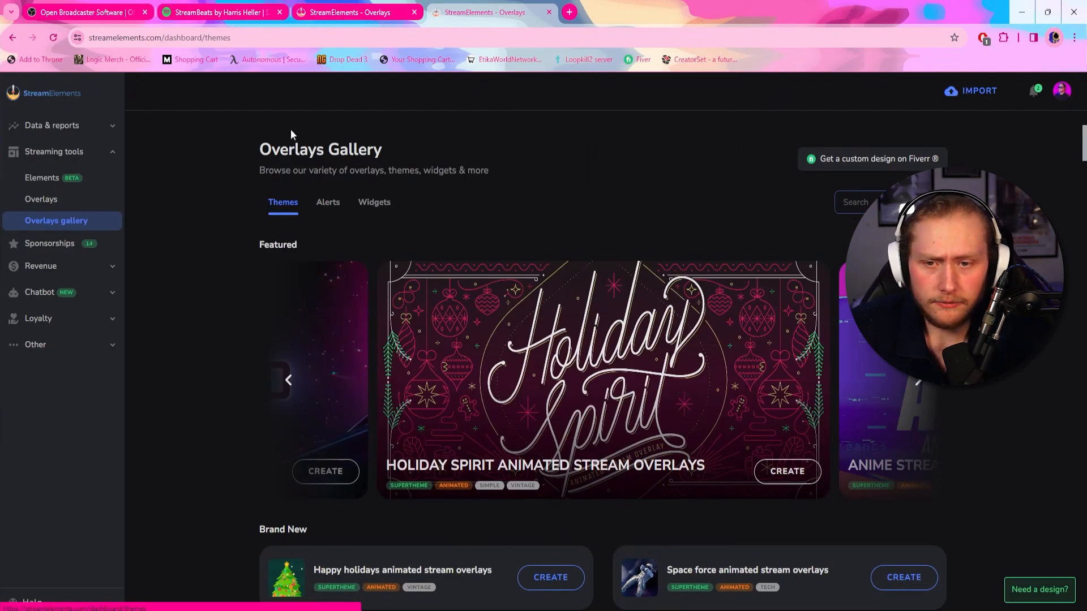
scroll(474, 345, "down", 10)
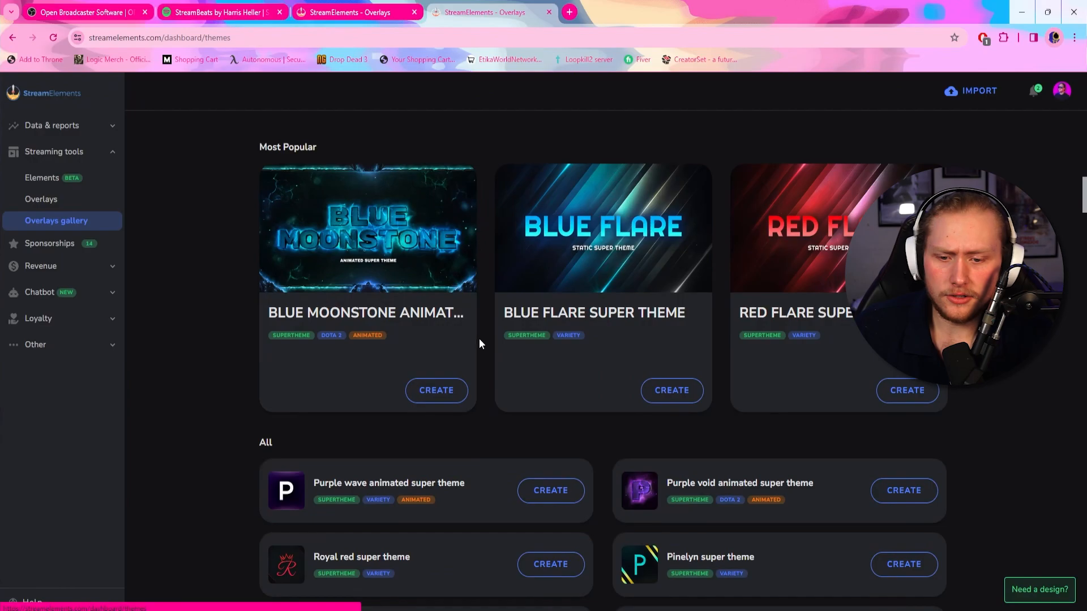
left_click(437, 390)
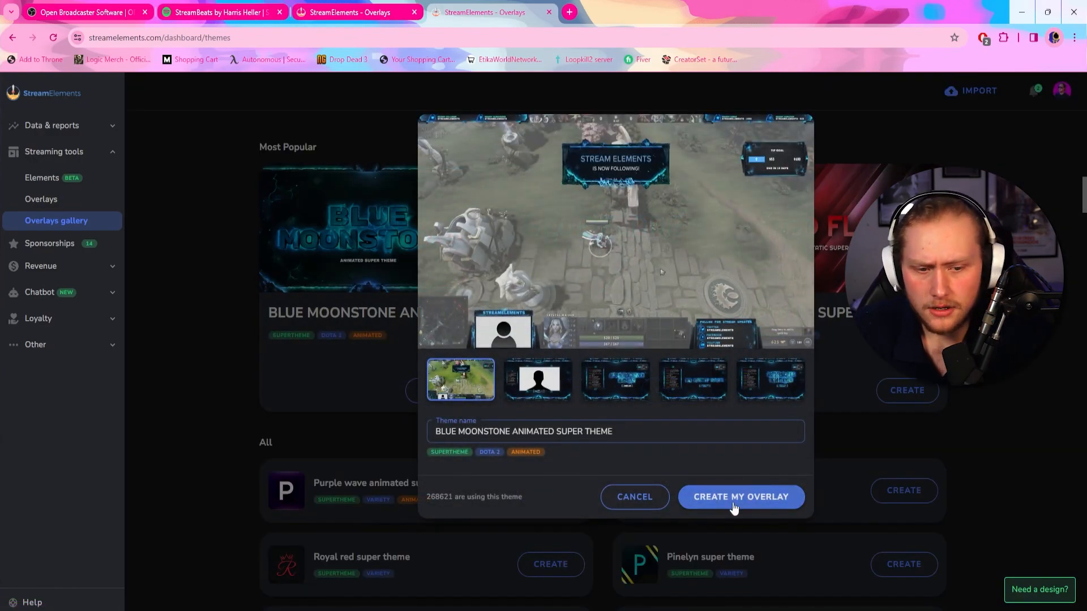
left_click(735, 505)
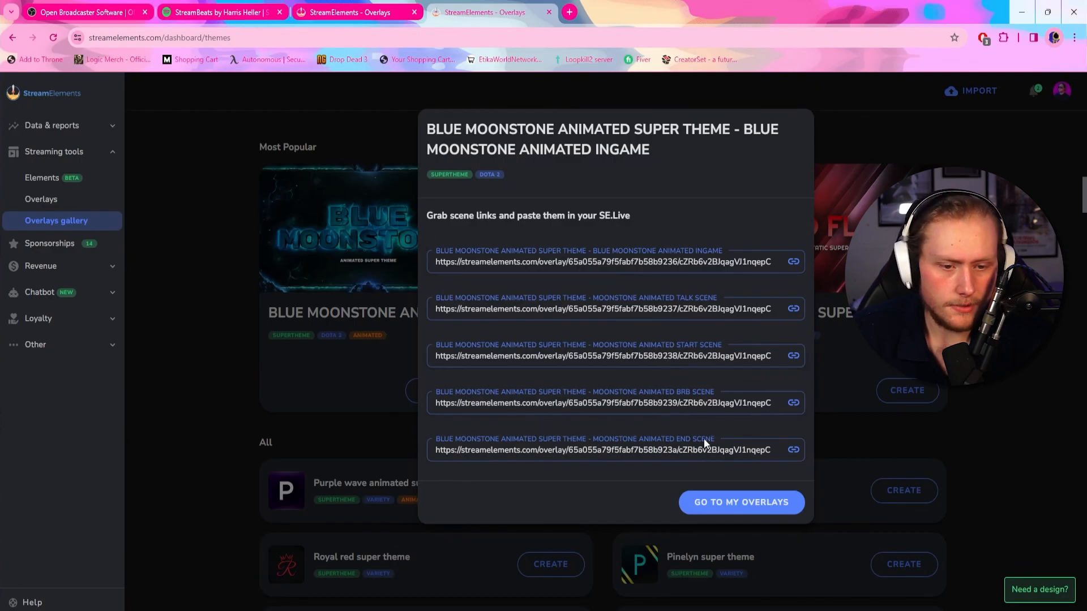
left_click(702, 502)
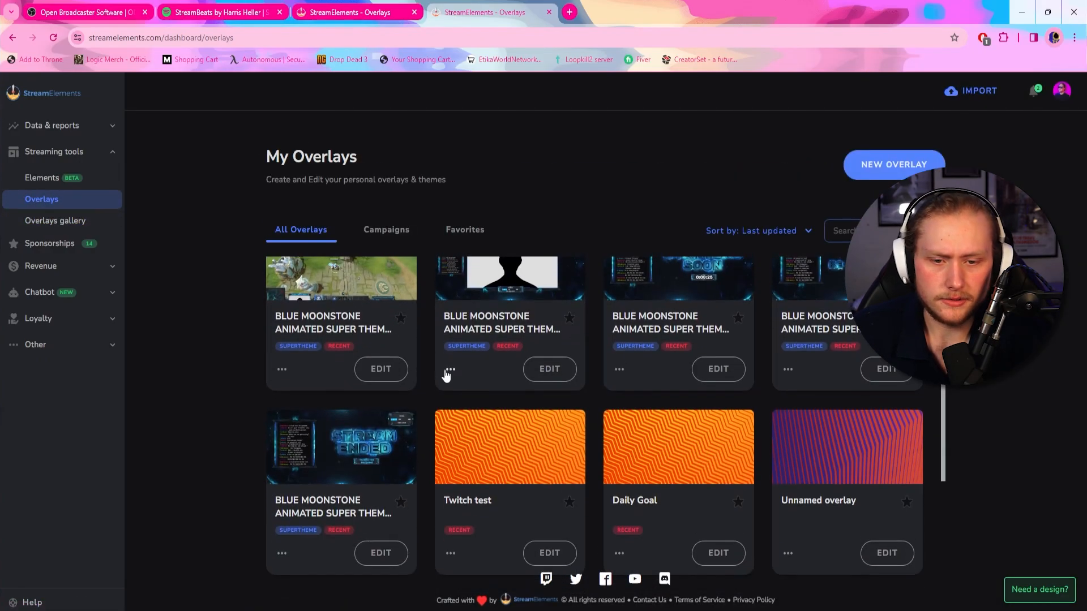
Copy the URL of the Blue Moonstone in-game overlay from its editor and switch back to OBS
left_click(381, 401)
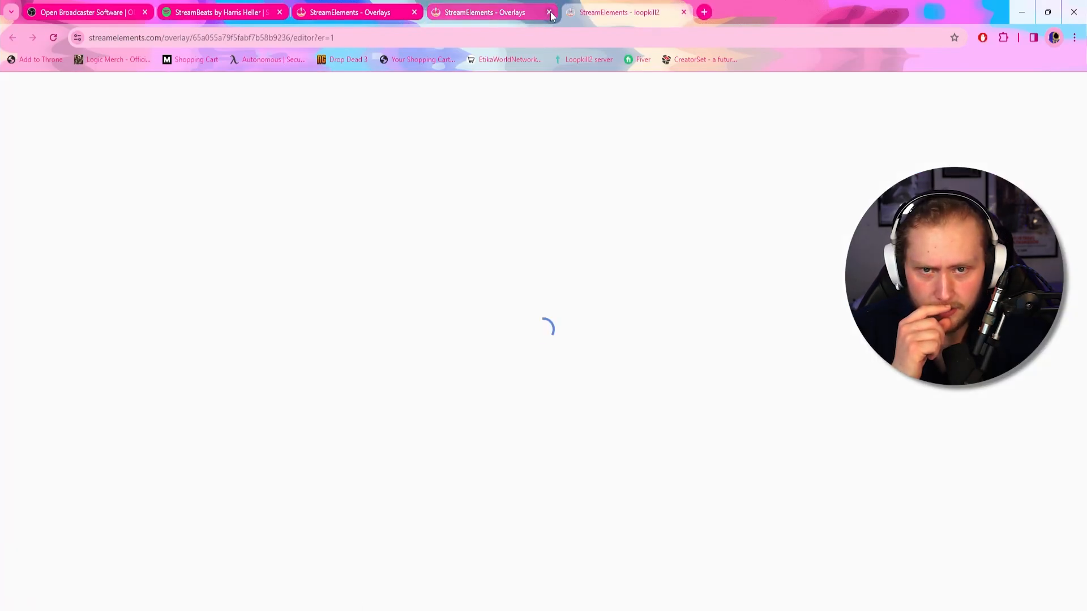
left_click(549, 12)
left_click(908, 87)
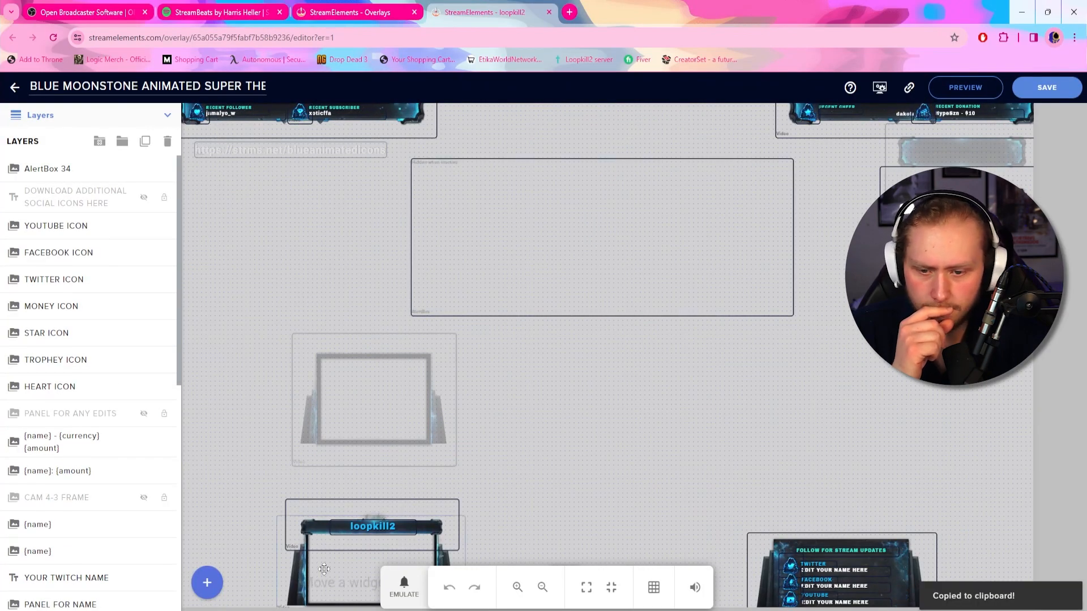
mouse_move(192, 609)
left_click(258, 562)
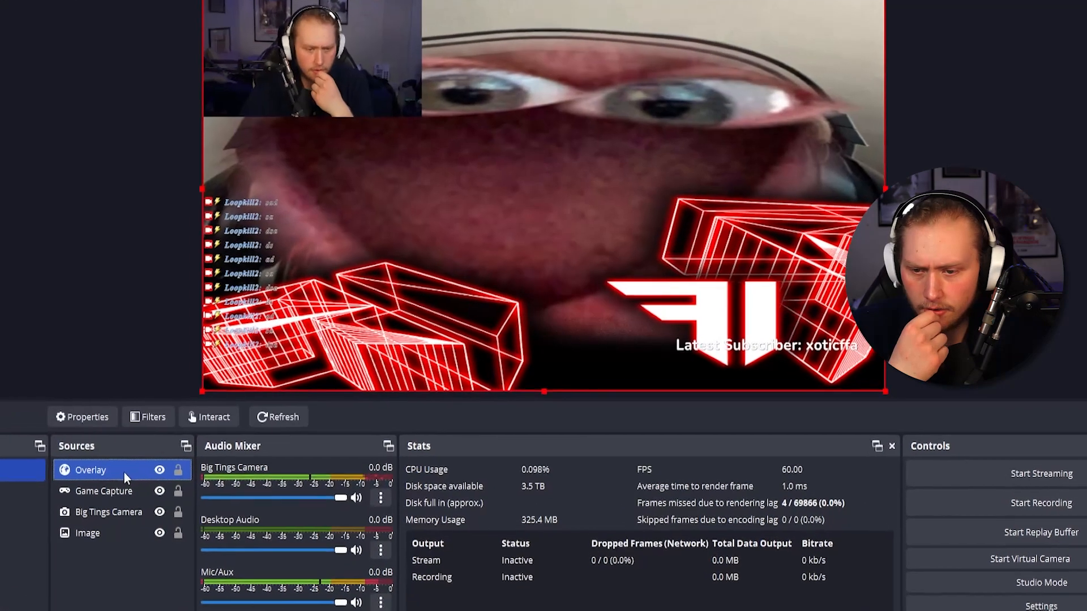
Replace the Overlay source's URL with the copied Blue Moonstone overlay URL
right_click(123, 471)
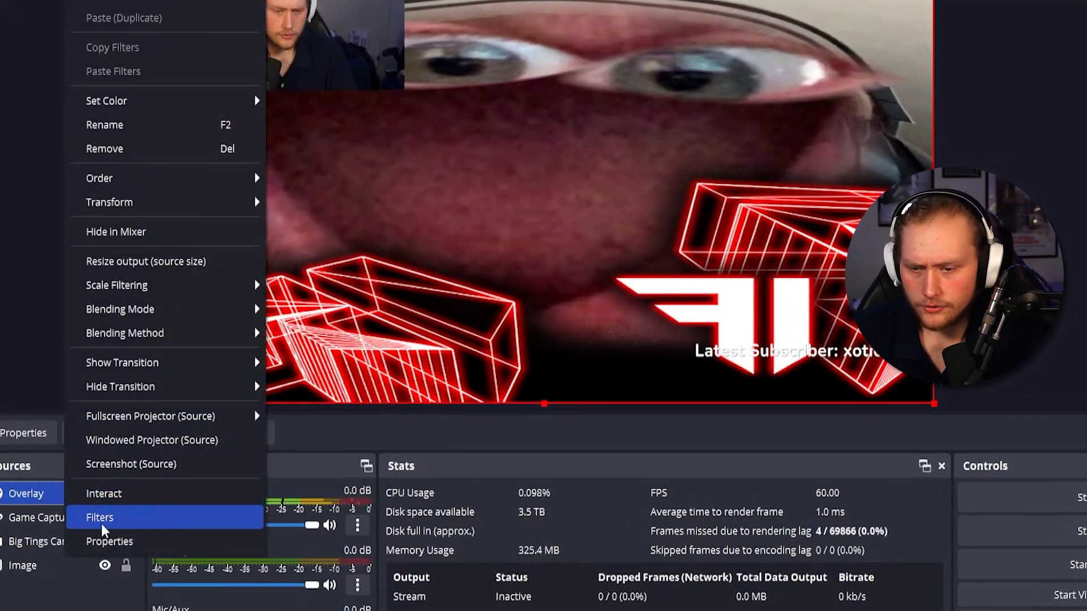
left_click(224, 511)
double_click(489, 340)
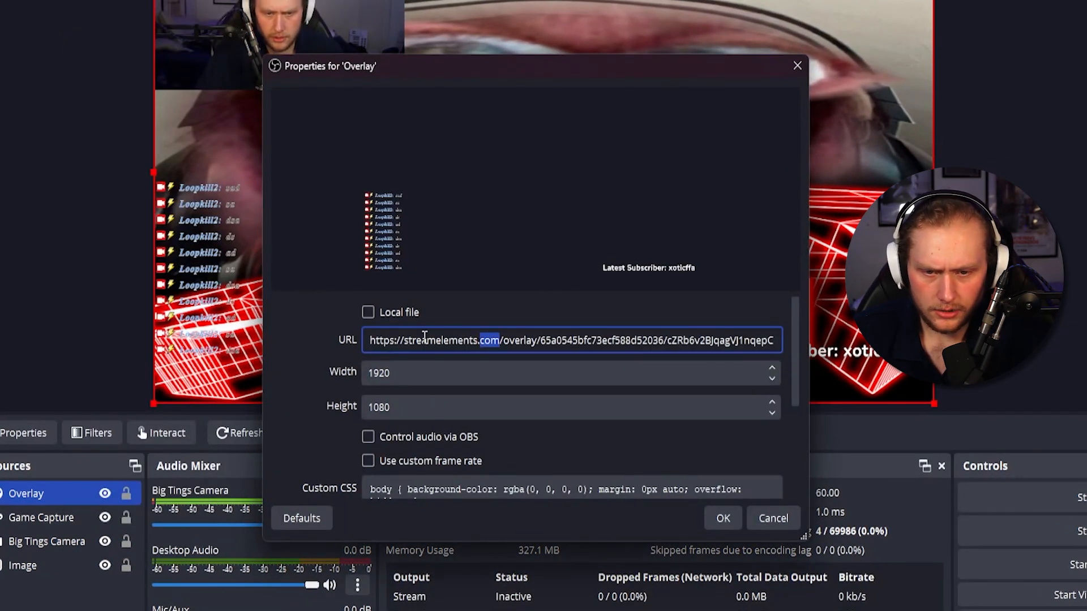
key("ctrl+a")
key("ctrl+v")
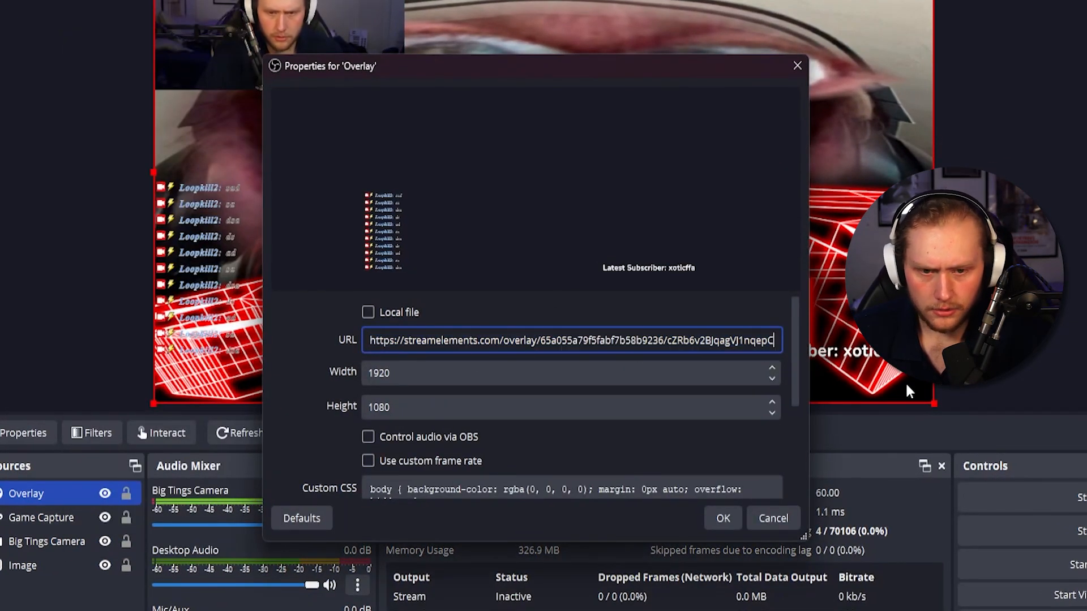
left_click(719, 518)
Shrink the Big Tings Camera and fit it inside the overlay's webcam frame at the scene's lower edge
left_click(956, 261)
left_click(326, 76)
mouse_move(326, 76)
left_mouse_down()
mouse_move(390, 253)
mouse_move(326, 76)
left_mouse_up()
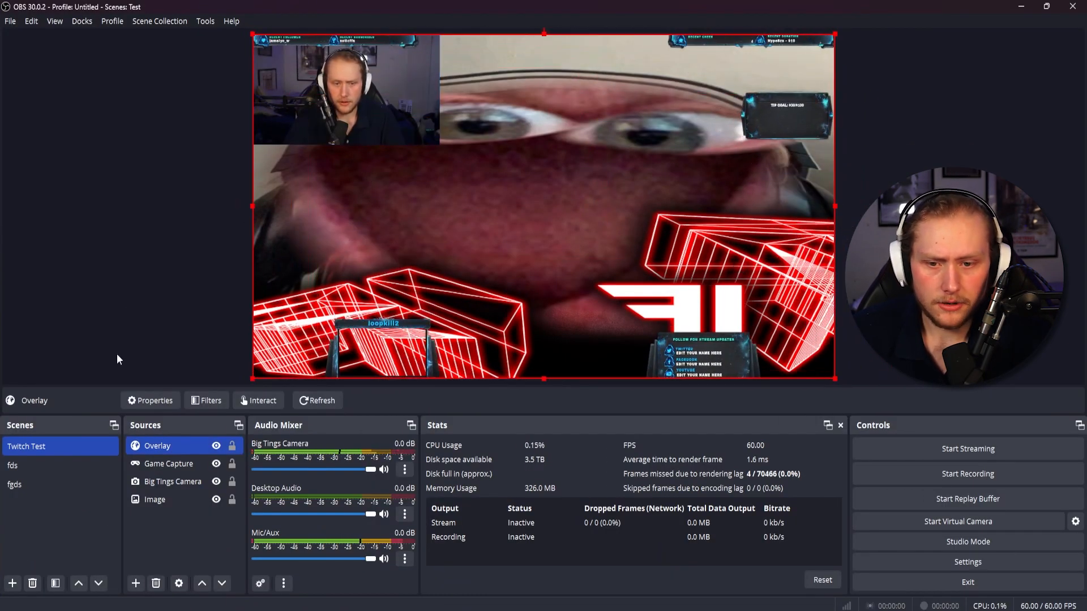
left_click(221, 285)
left_click(172, 481)
left_click_drag(338, 100, 394, 333)
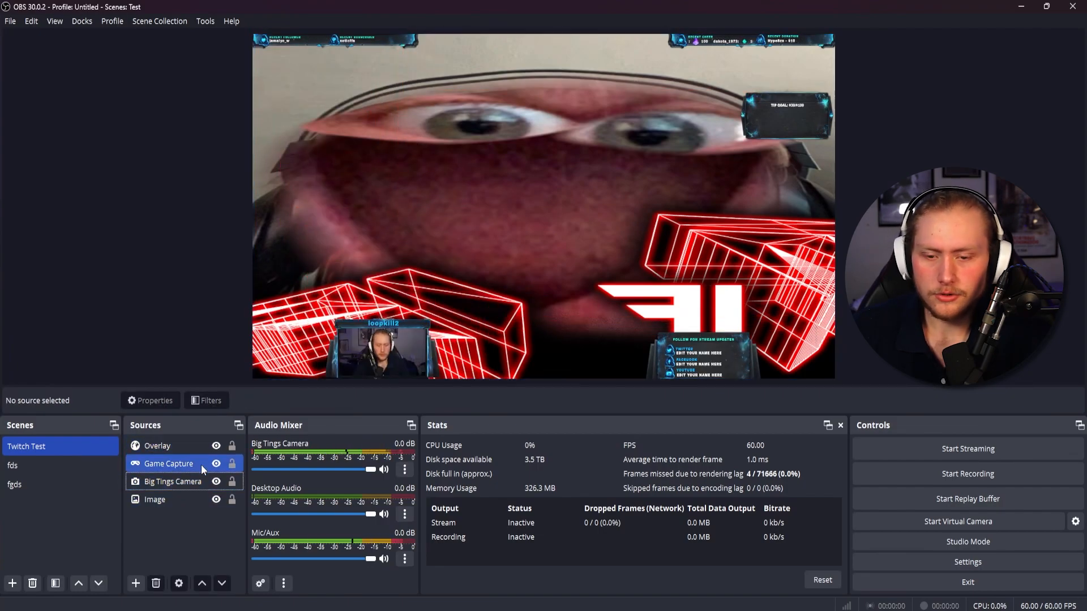
left_click(168, 450)
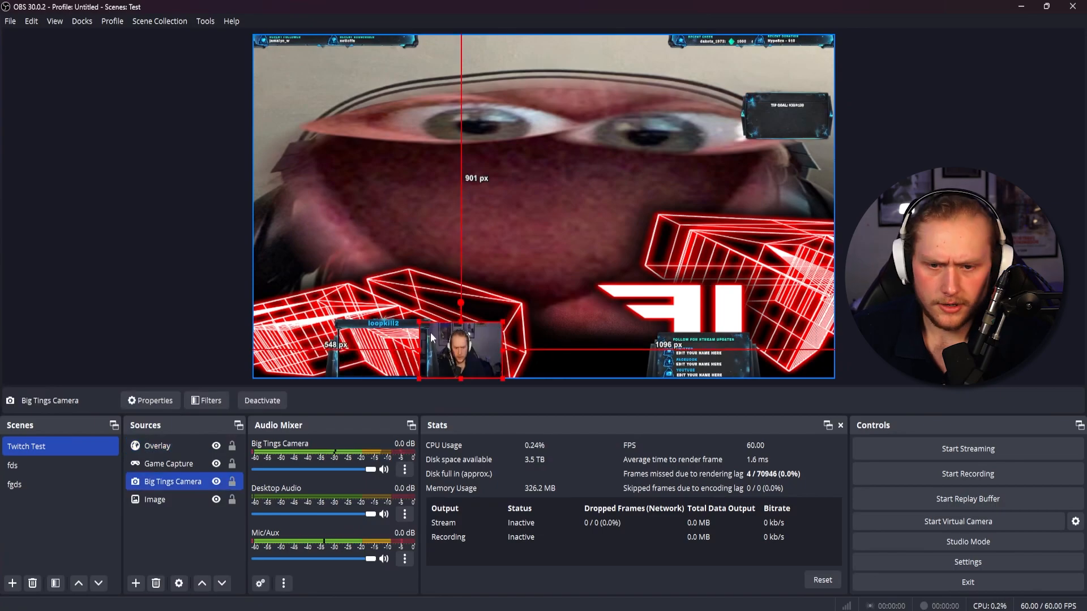
left_click_drag(378, 343, 377, 344)
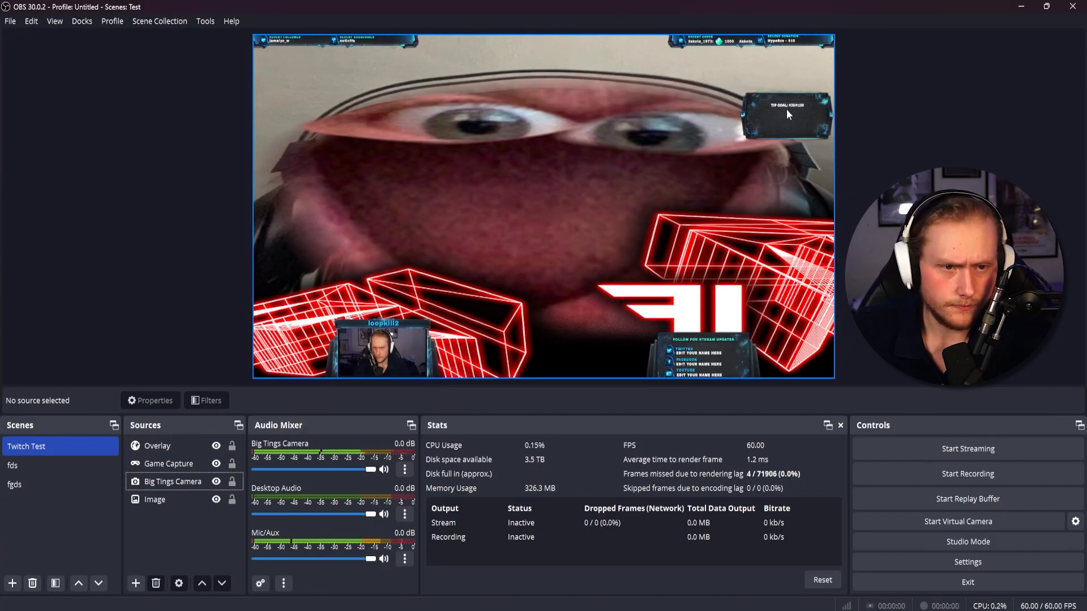
Try moving the Overlay source up and slightly right, away from the camera, and enlarging the Big Tings Camera from its upper-left corner
left_click(376, 341)
left_click_drag(375, 341, 408, 190)
left_click(365, 343)
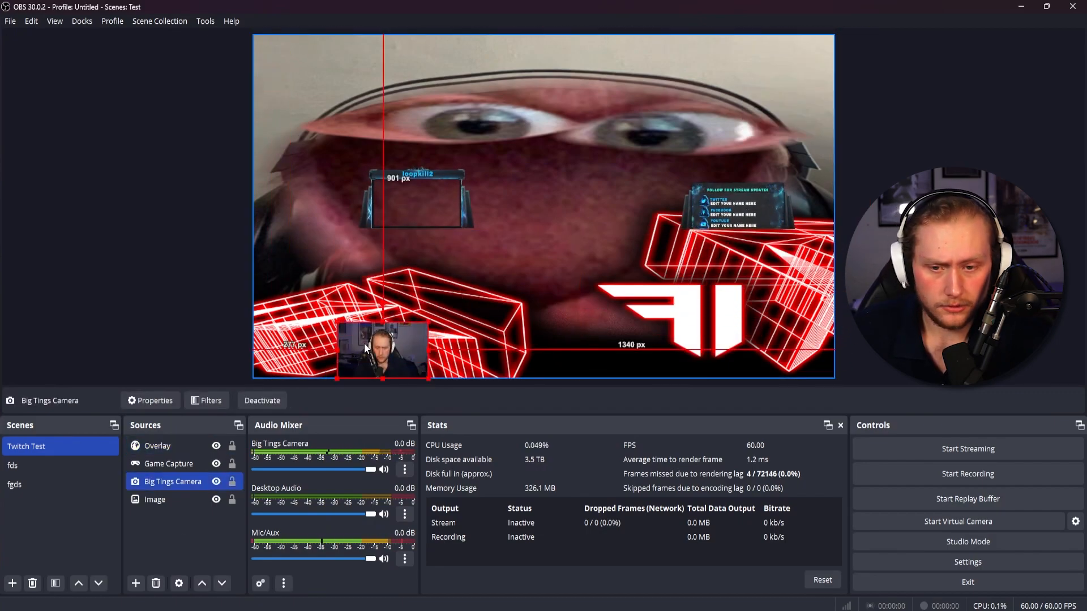
left_click_drag(338, 322, 146, 296)
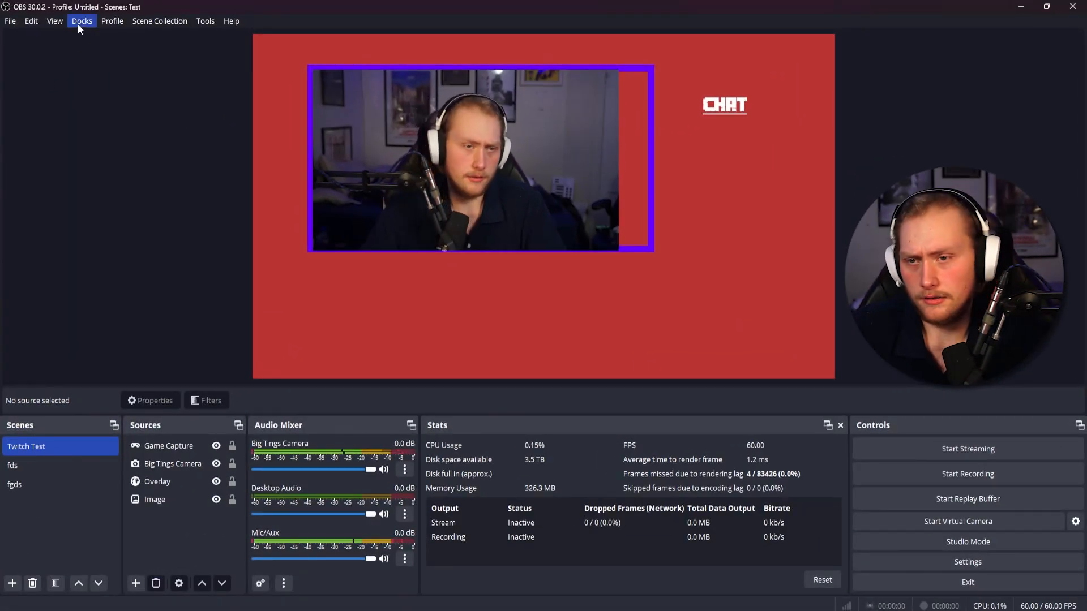
Show the Chat dock in OBS
left_click(80, 21)
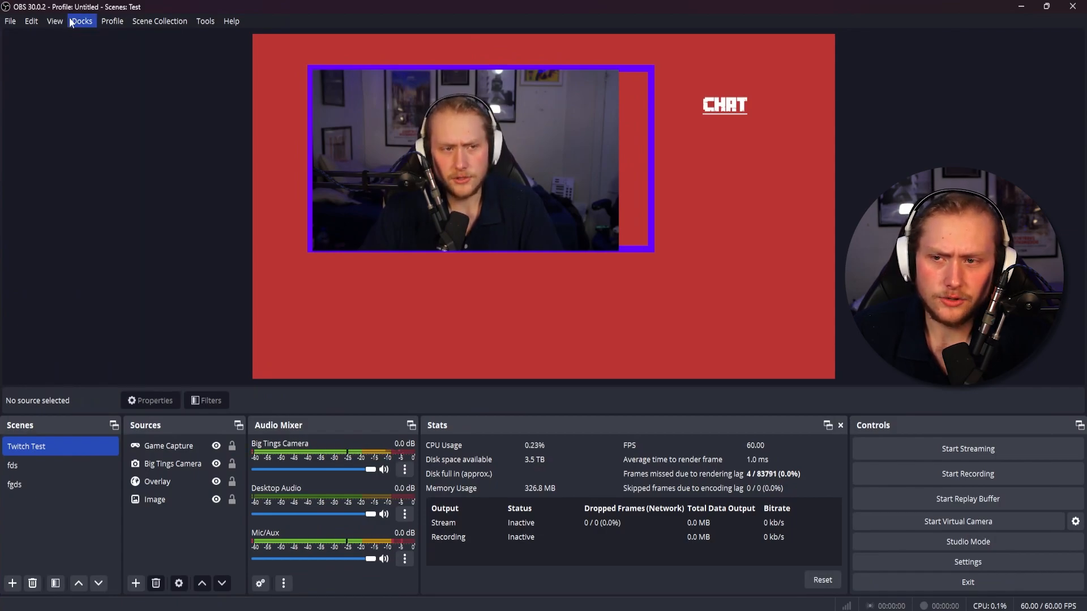
left_click(83, 22)
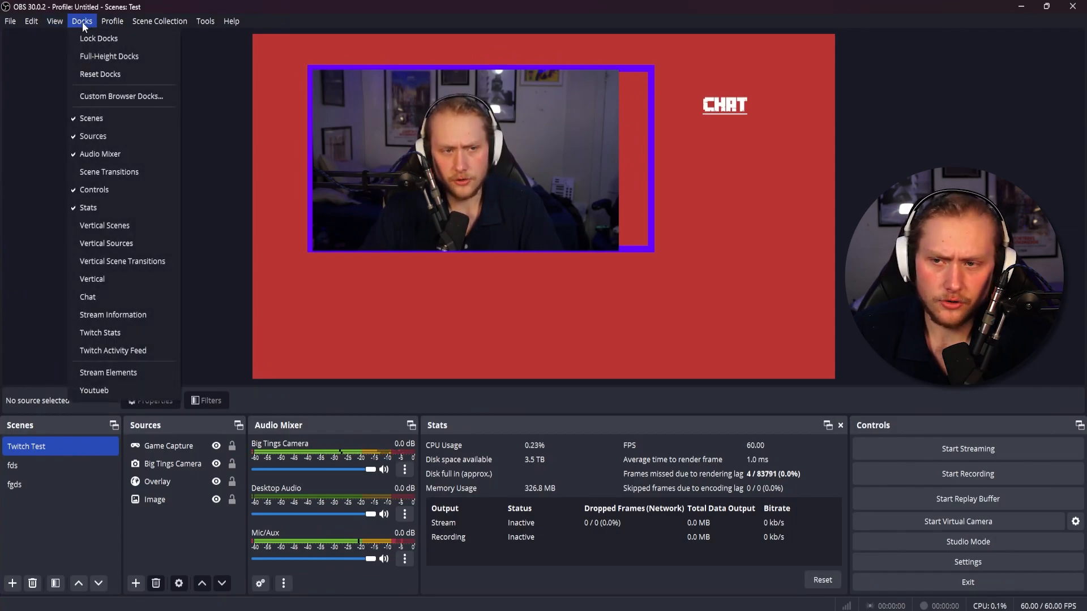
left_click(106, 304)
Show the Stream Information dock and look through its title, notification and other fields
left_click(82, 21)
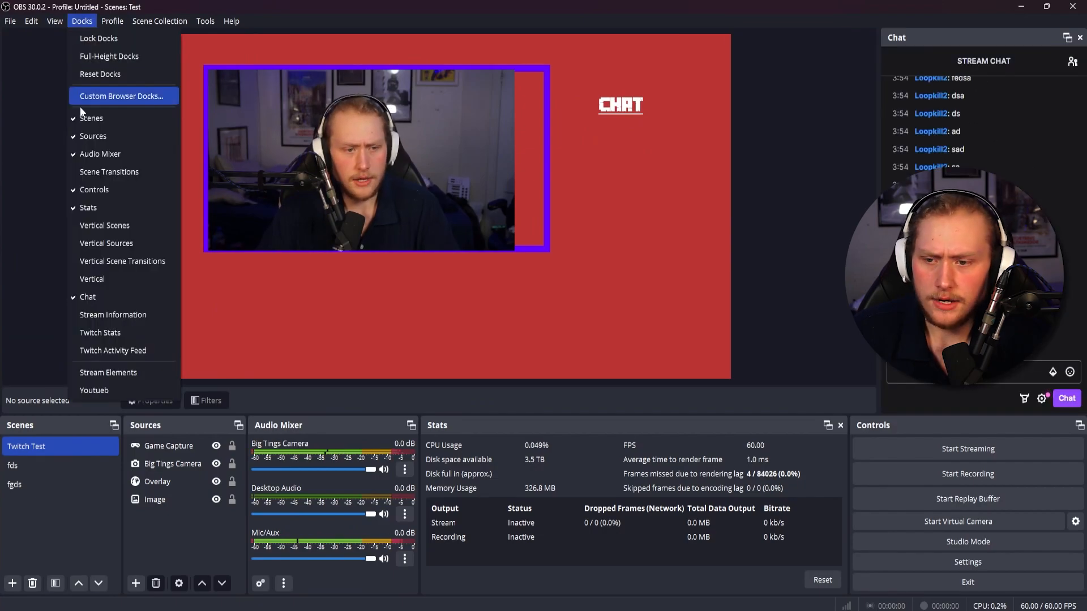
left_click(134, 321)
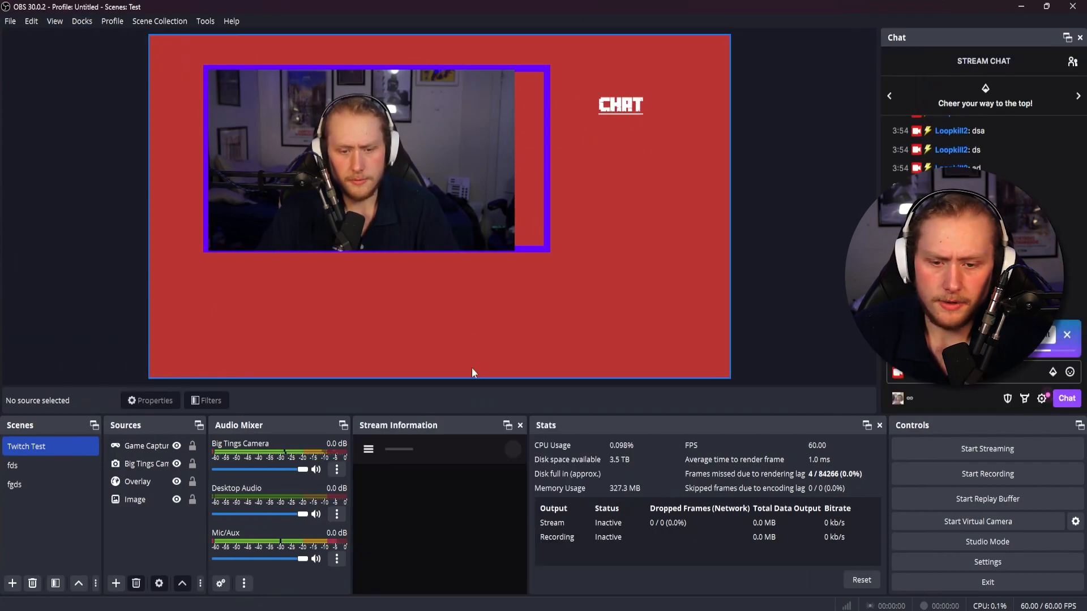
scroll(396, 510, "down", 2)
scroll(391, 515, "up", 2)
scroll(382, 510, "down", 5)
scroll(406, 502, "up", 5)
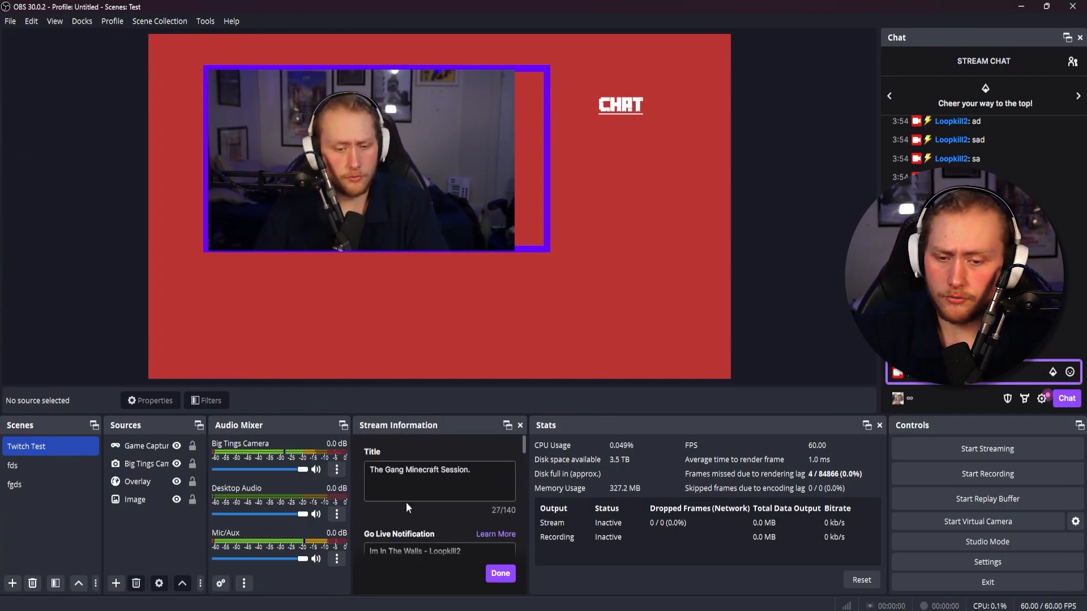
Show the Twitch Activity Feed and dock it beside the preview, above the scenes and sources
left_click(82, 21)
left_click(32, 244)
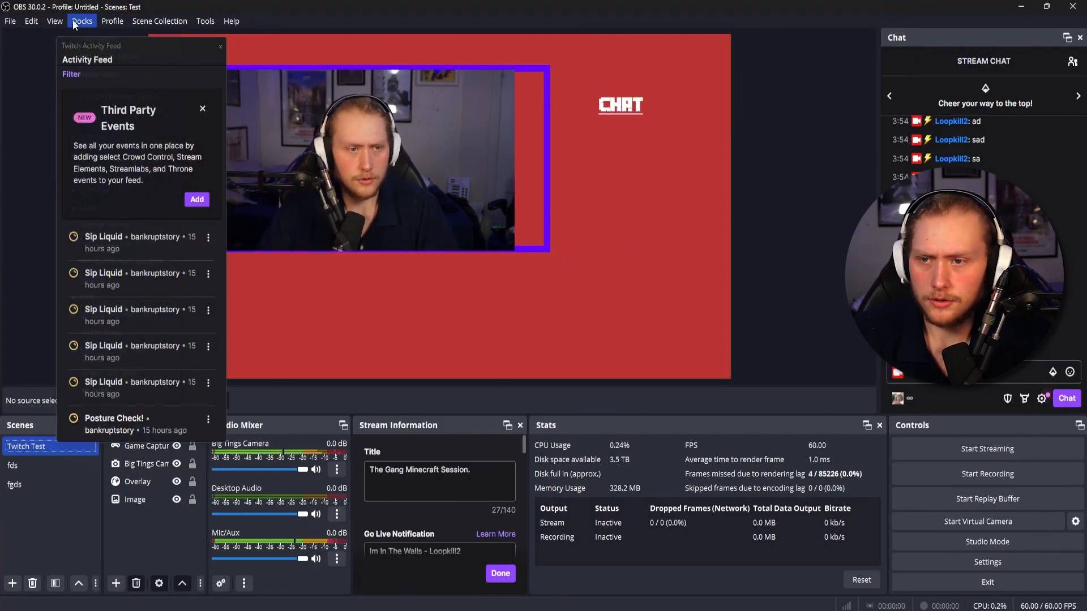
left_click(77, 22)
left_click(8, 348)
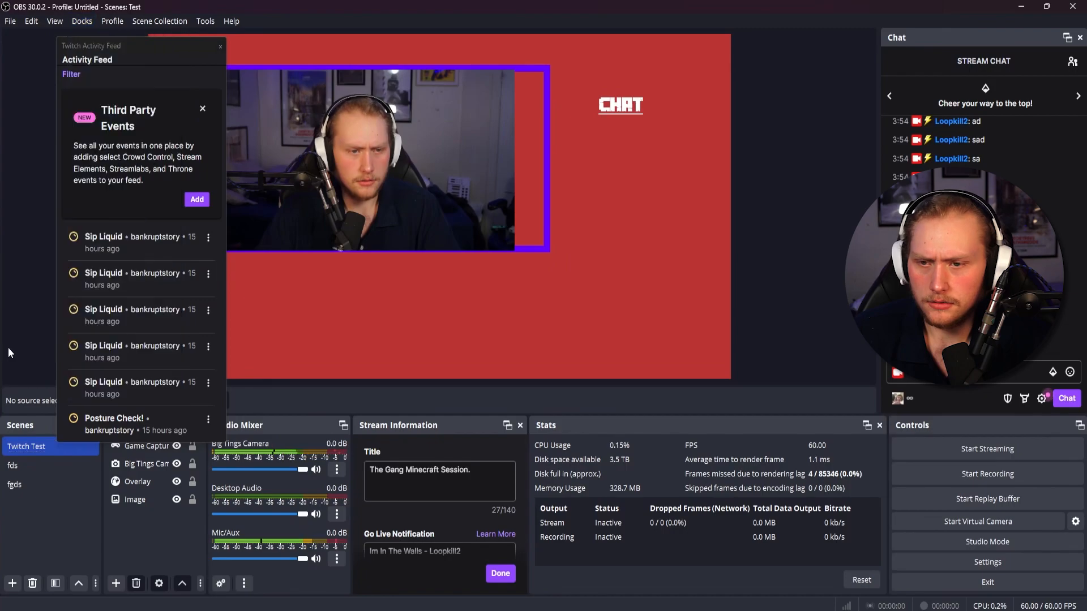
left_click_drag(143, 52, 41, 196)
Dismiss the Third Party Events notice in the activity feed and look through the recent channel events
left_click(174, 100)
scroll(83, 358, "down", 3)
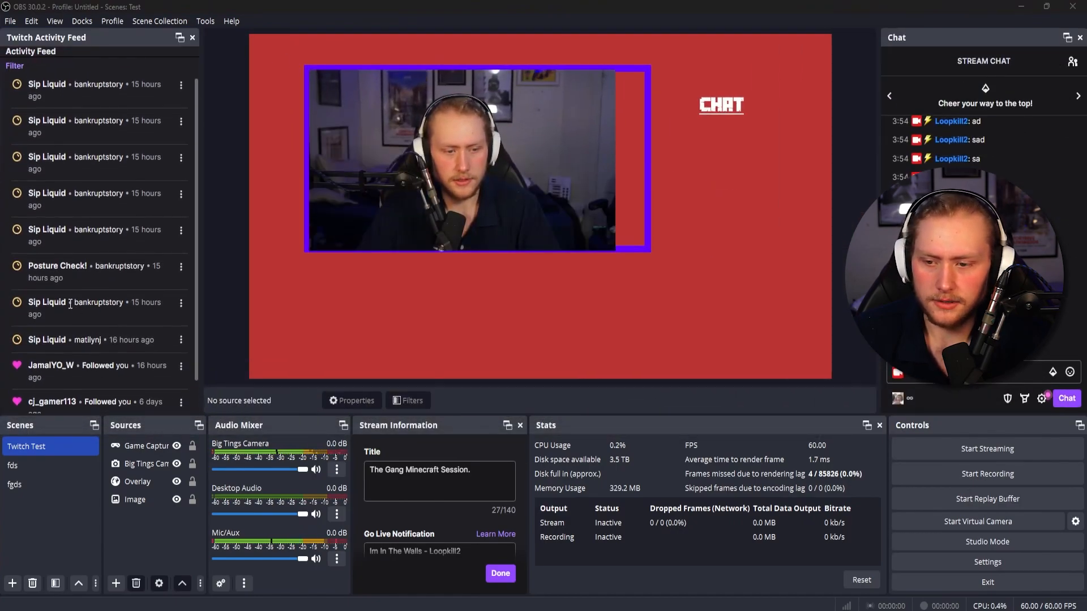
scroll(82, 301, "up", 3)
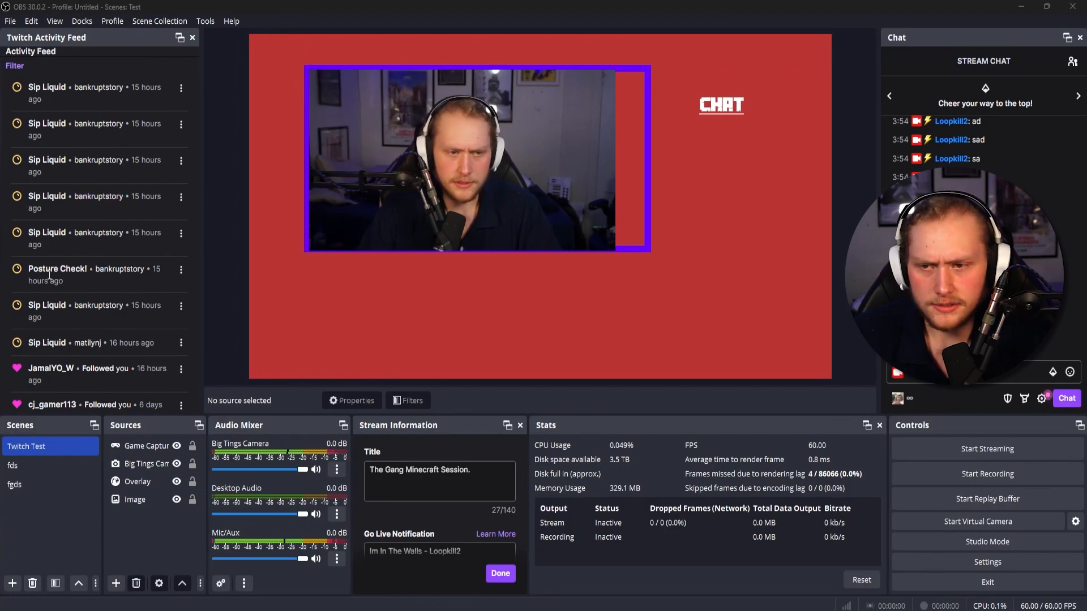
scroll(73, 283, "down", 3)
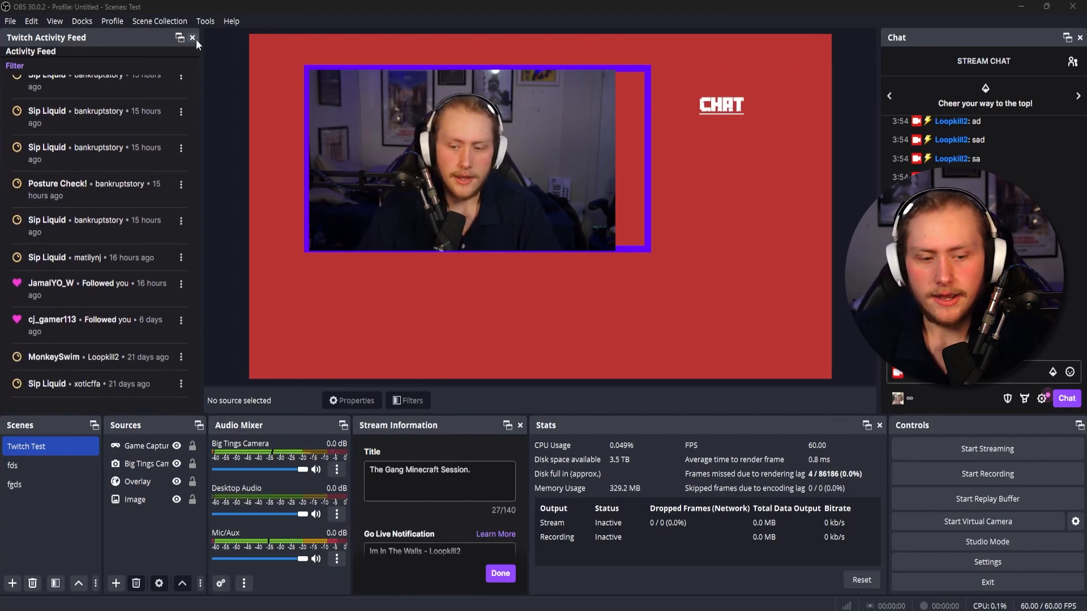